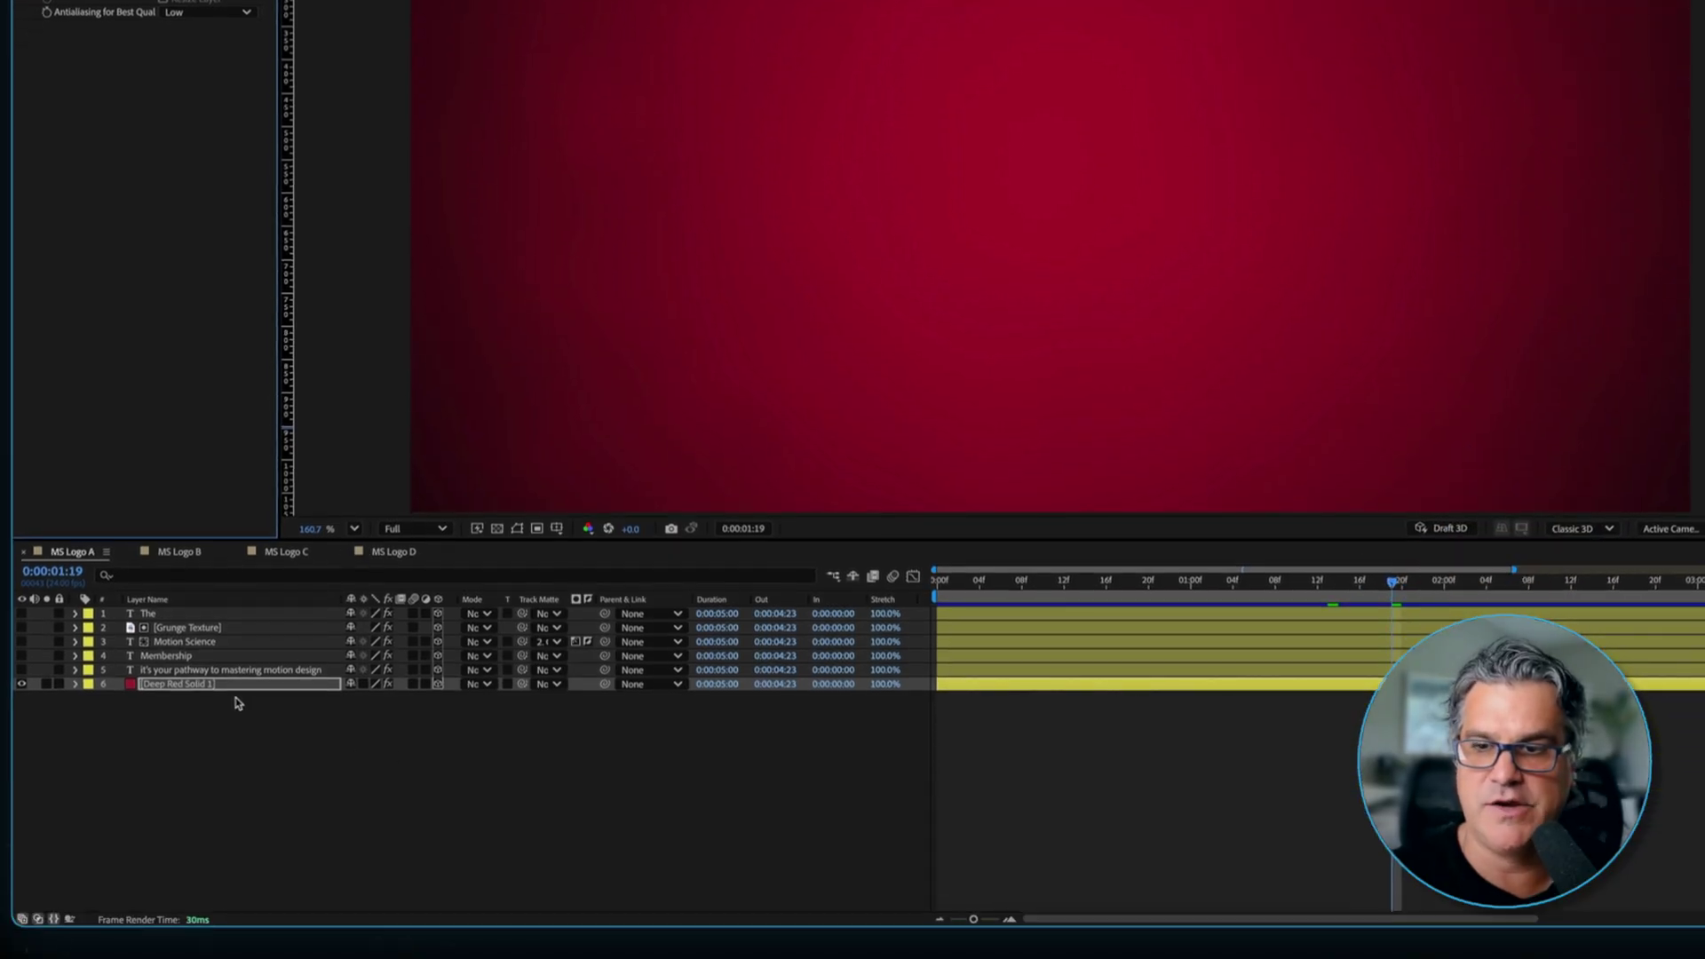
Reveal all modified properties and effects of the Deep Red Solid 1 background layer.
left_click(236, 685)
key("u")
key("u")
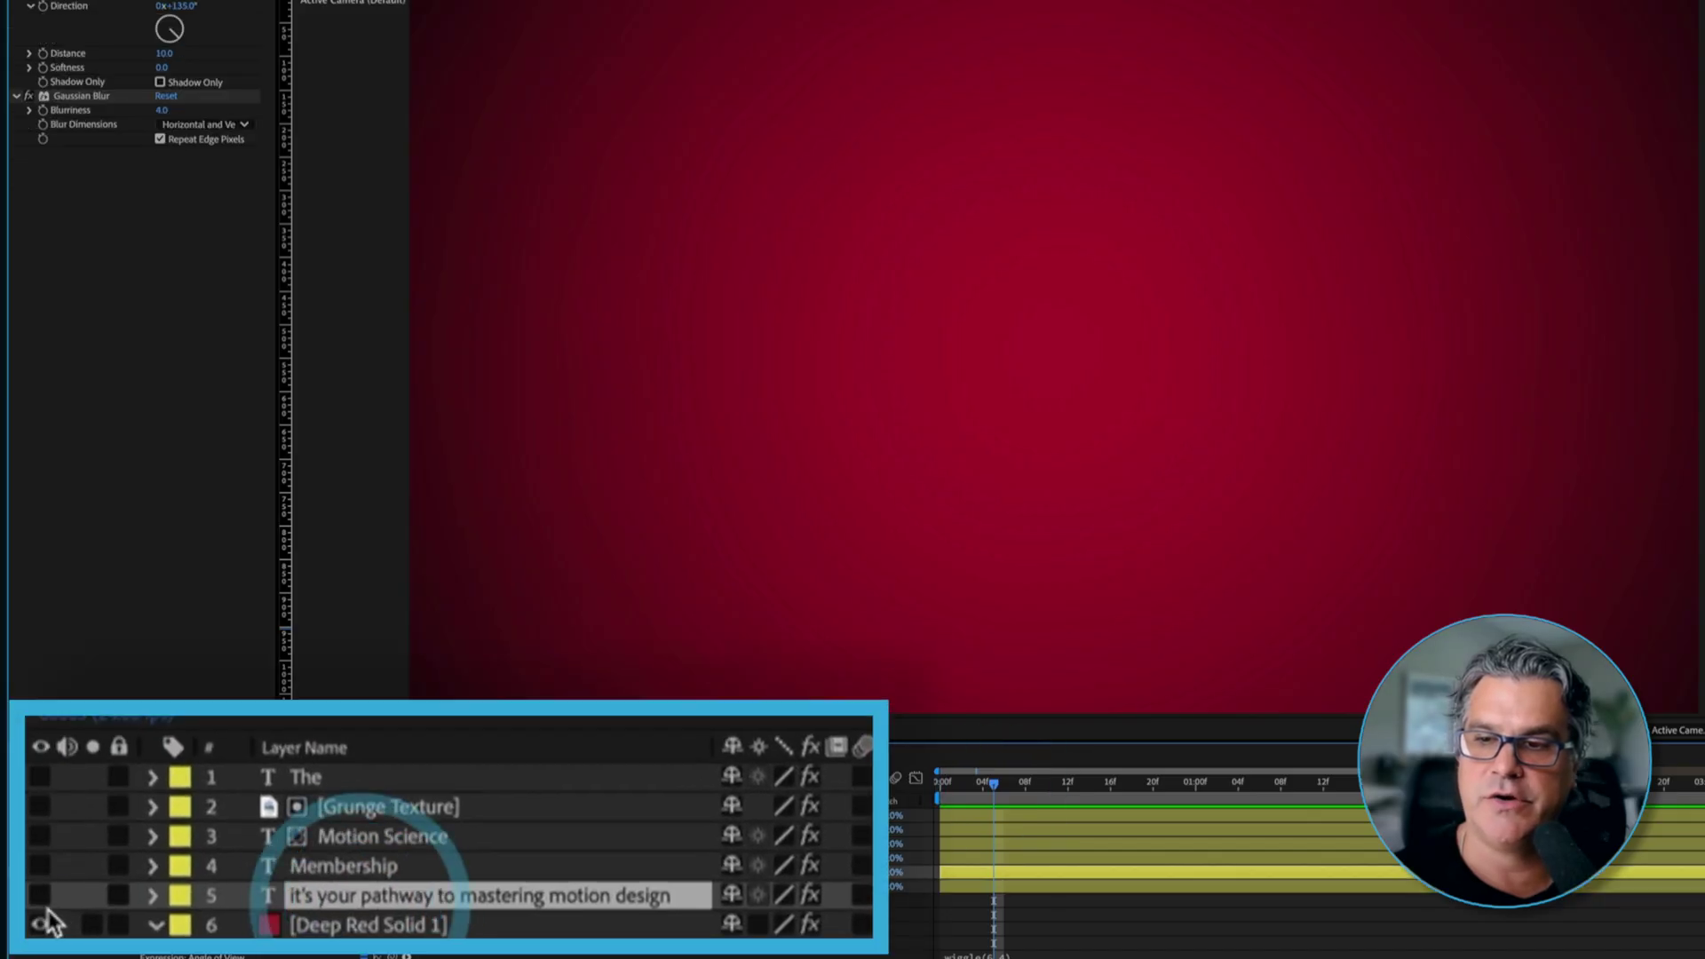
Make the four text layers visible: The, Motion Science, Membership and the "it's your pathway to mastering motion design" tagline.
left_click(327, 779)
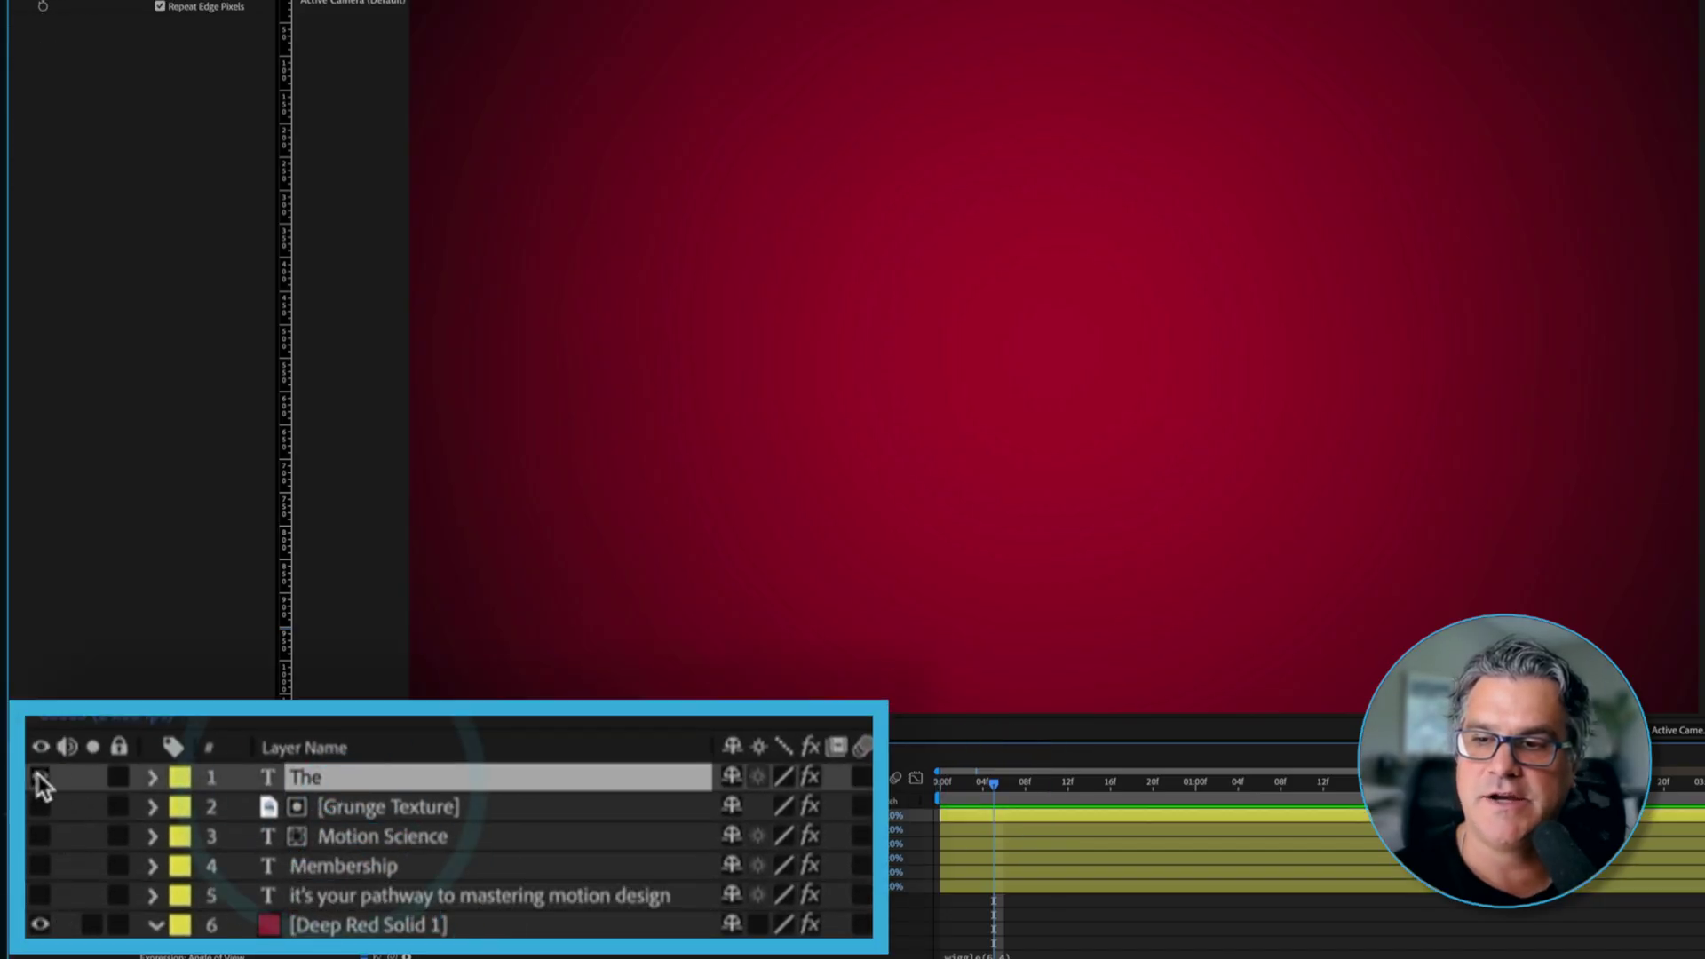
left_click(39, 778)
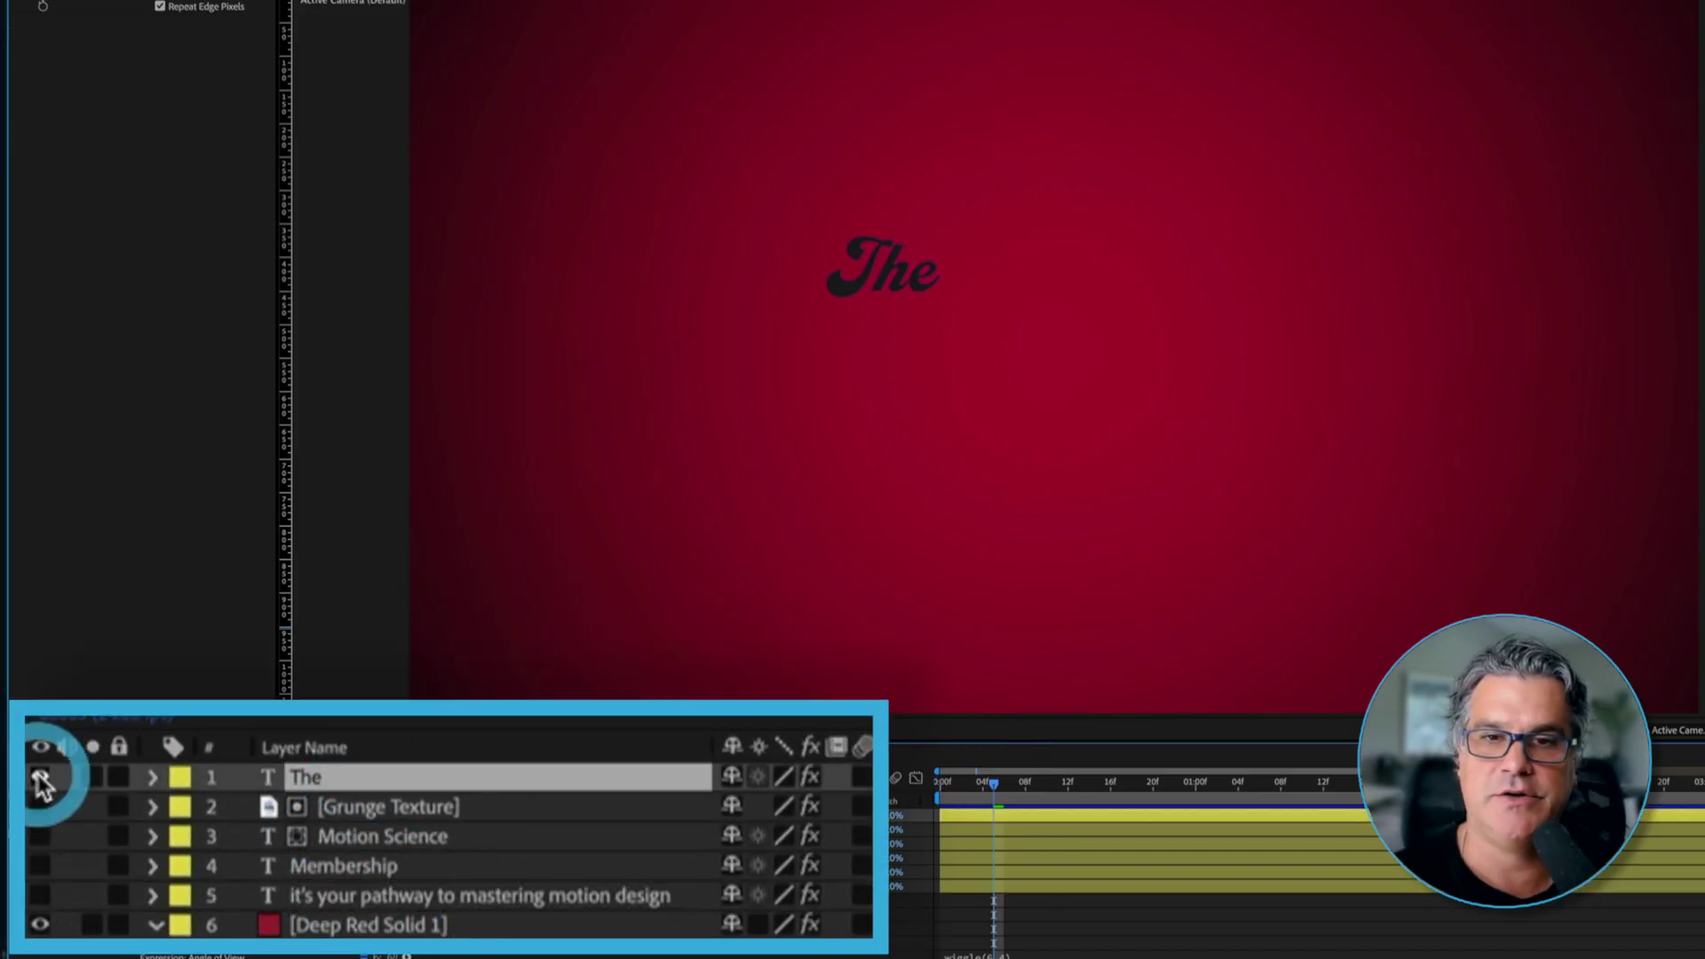
left_click(40, 836)
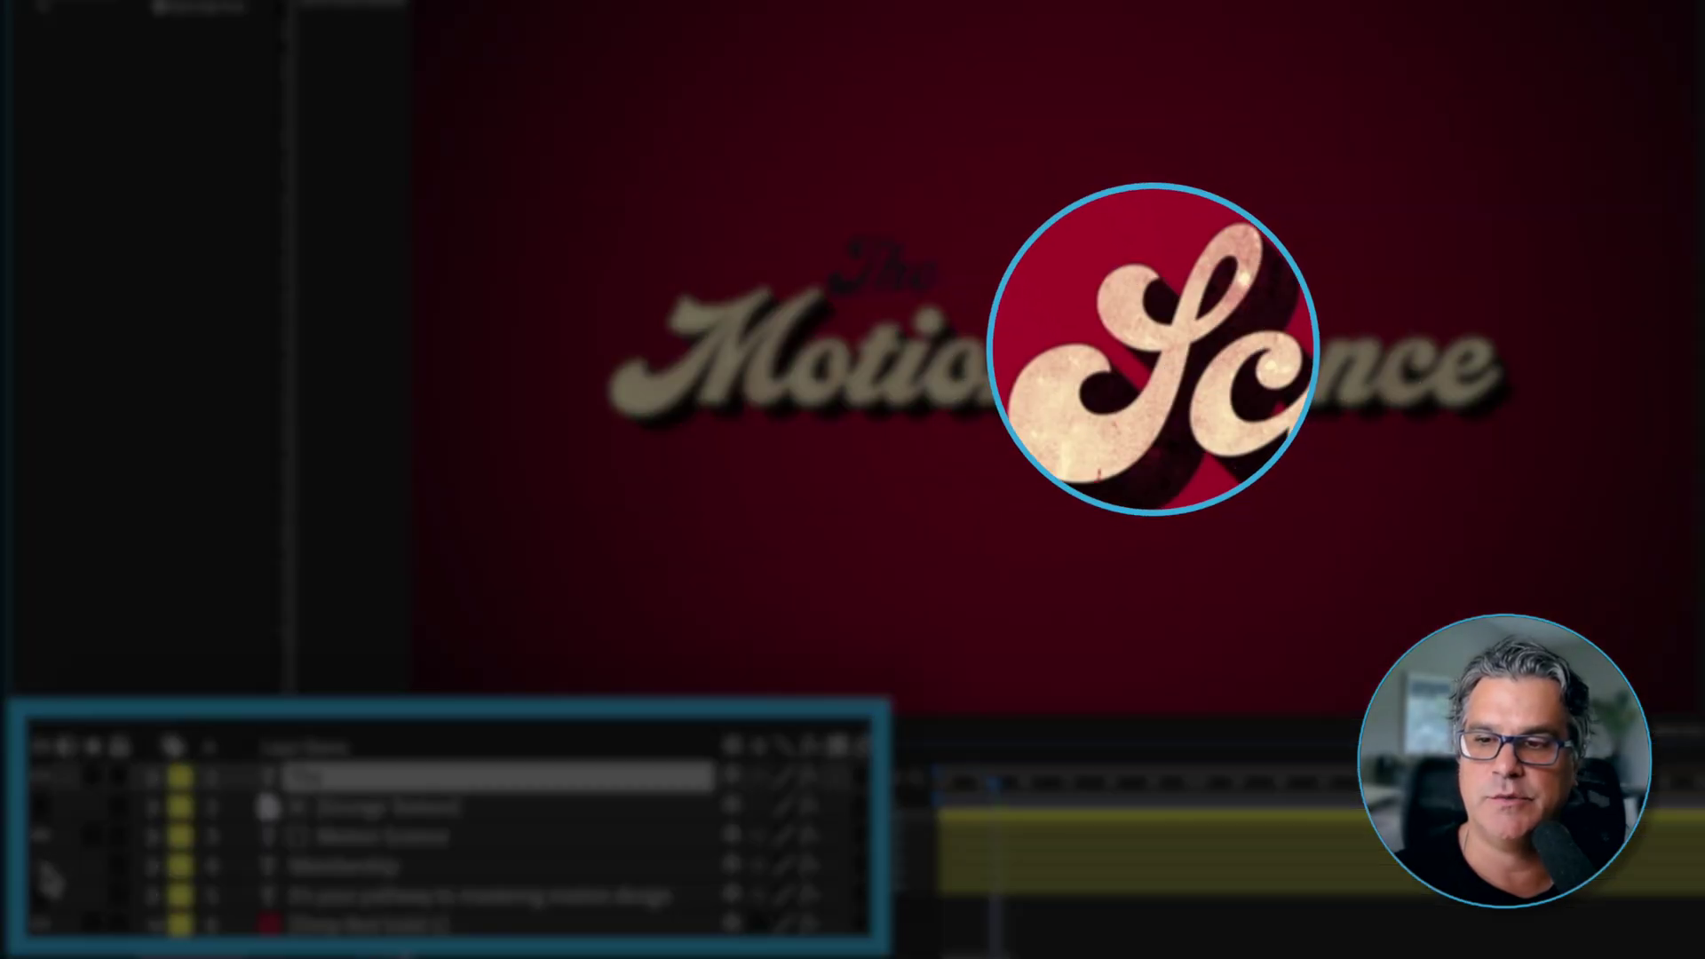
left_click(40, 865)
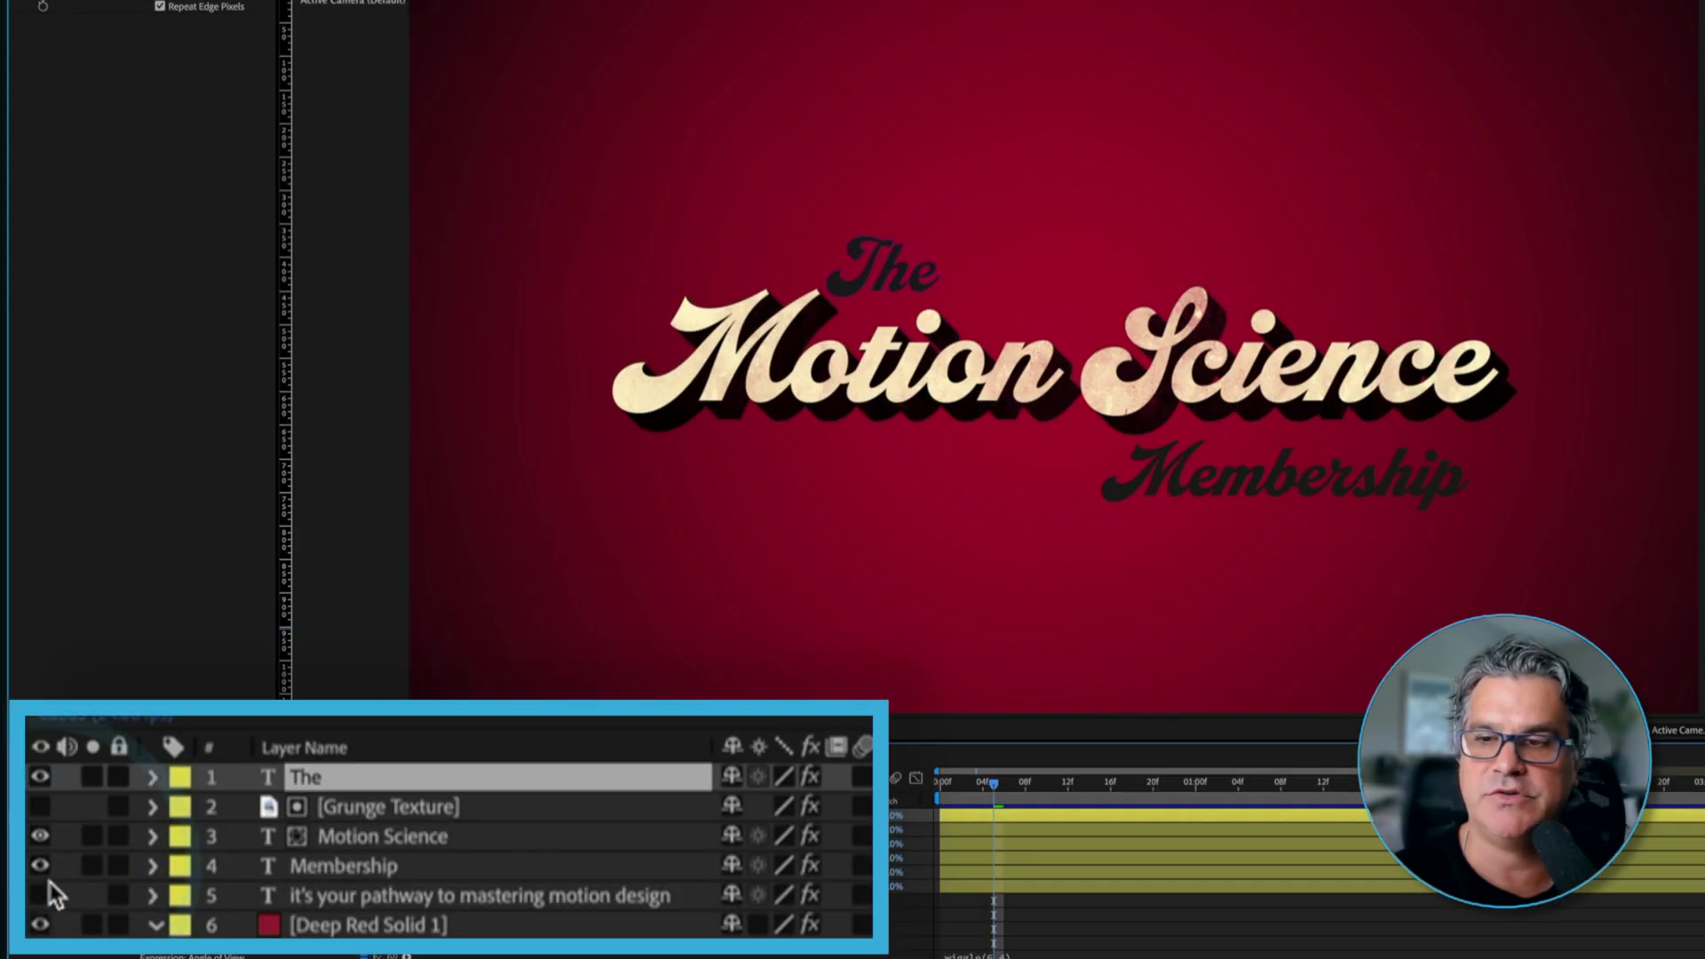
left_click(40, 895)
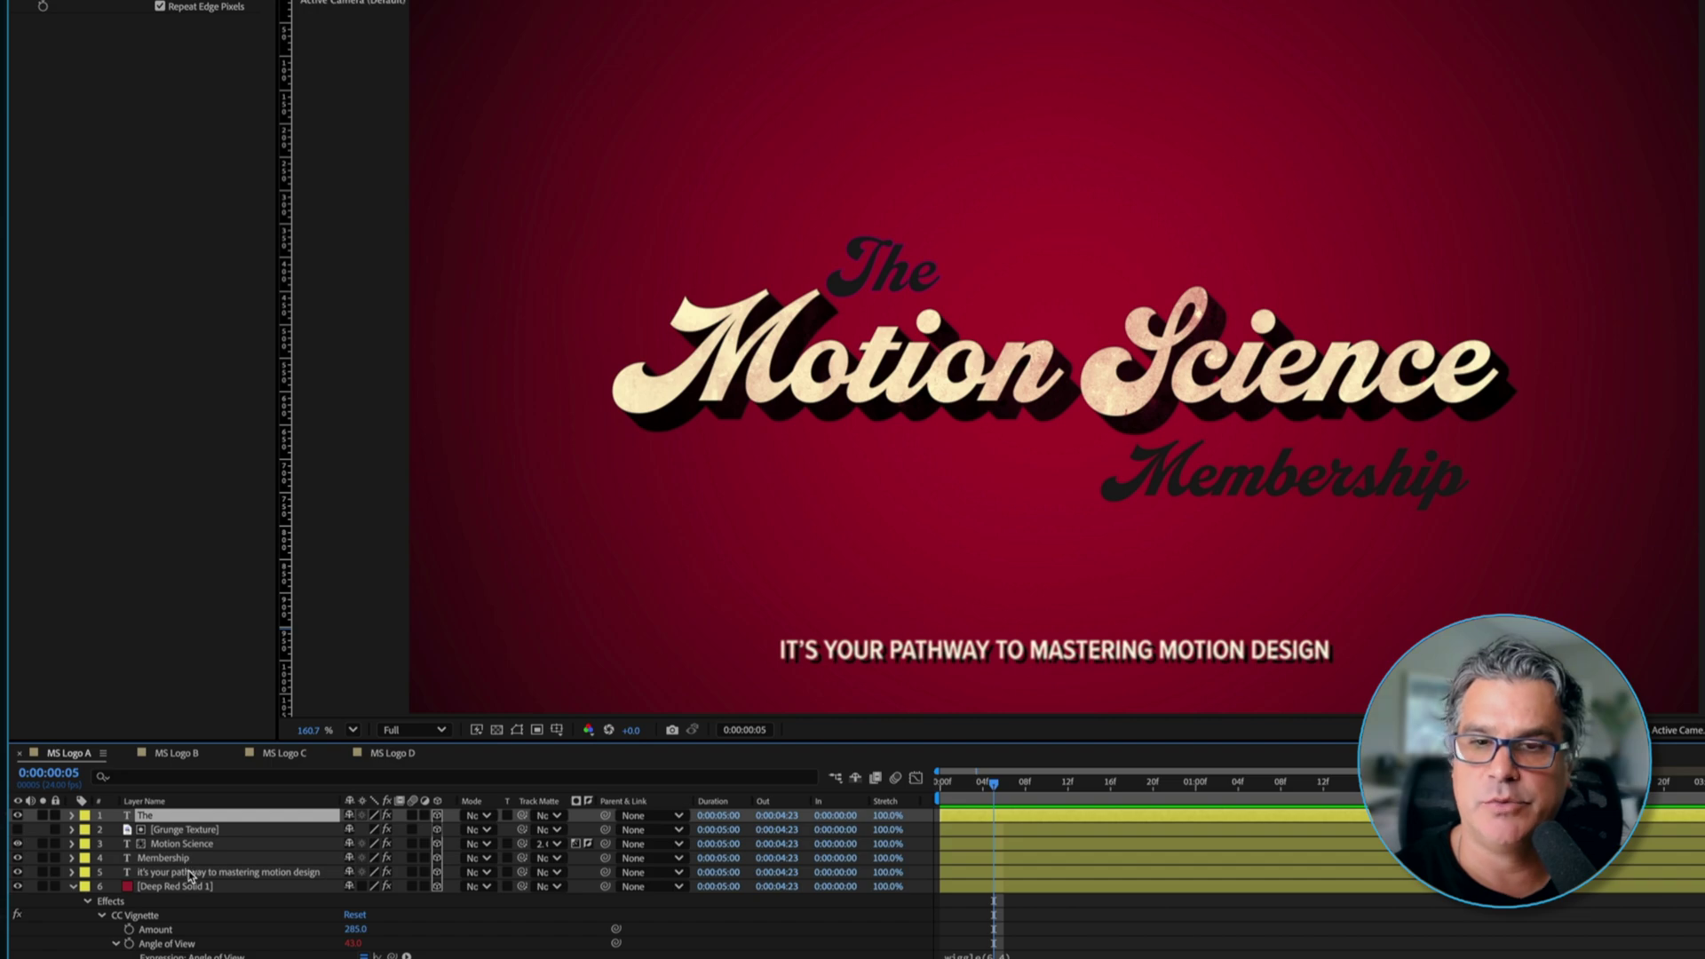
Inspect the effects on the tagline layer, including Drop Shadow and Gaussian Blur, and those on the Membership and Motion Science layers.
left_click(189, 875)
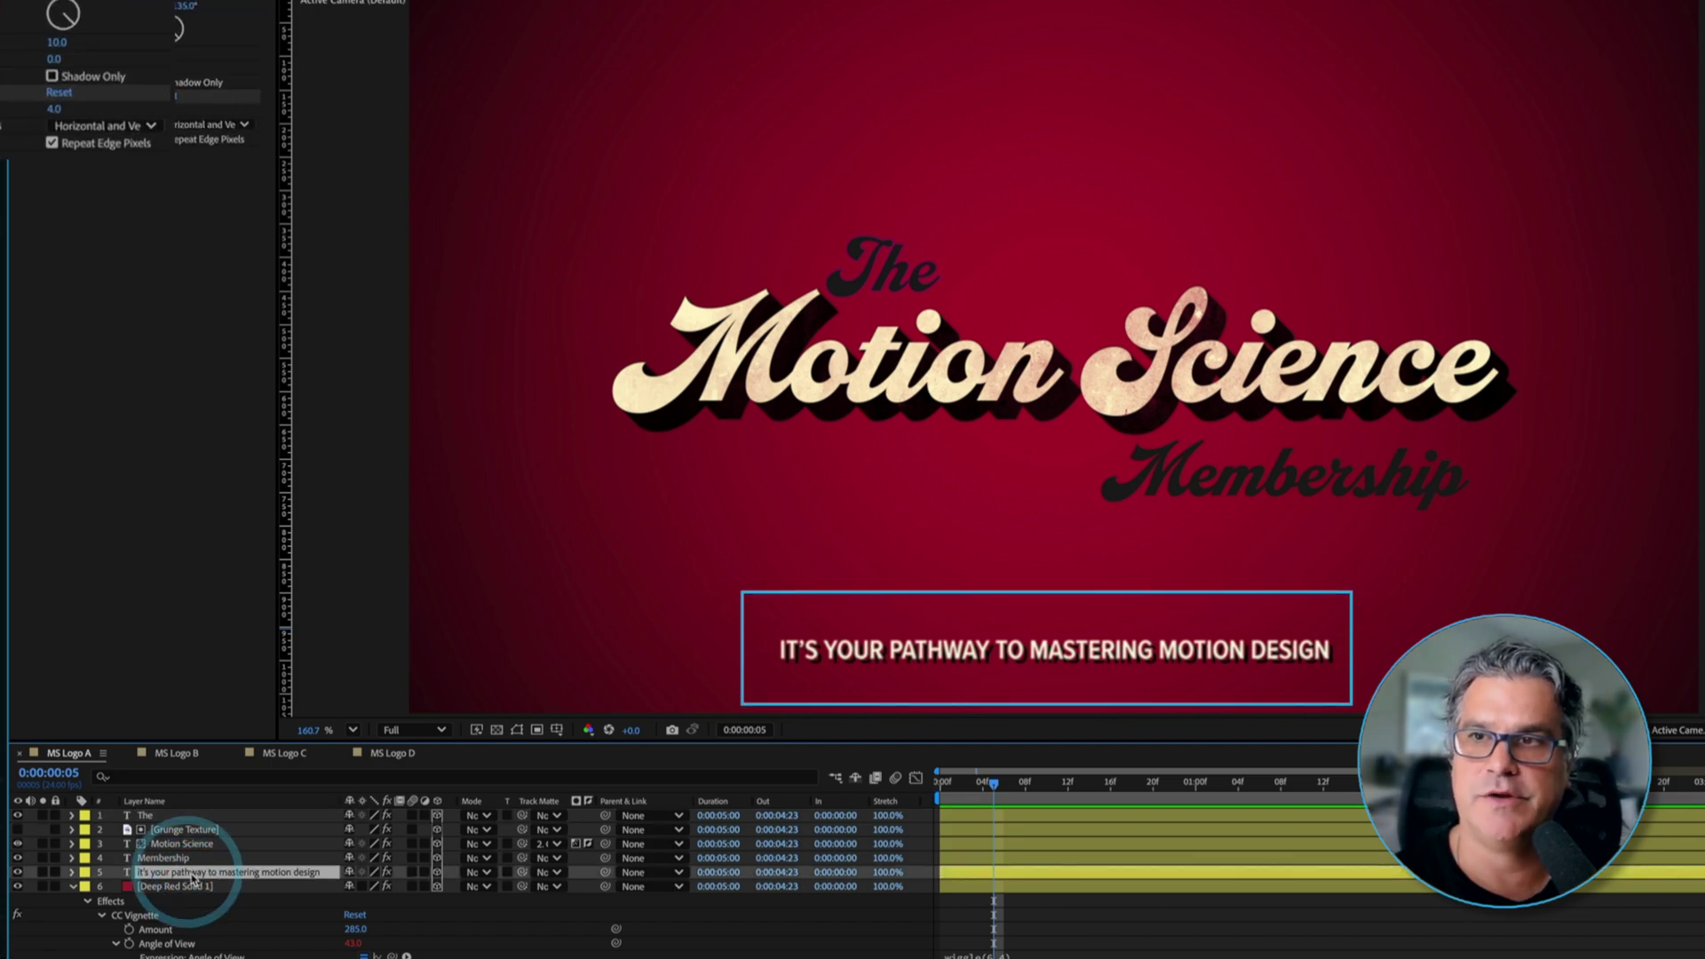
left_click(161, 98)
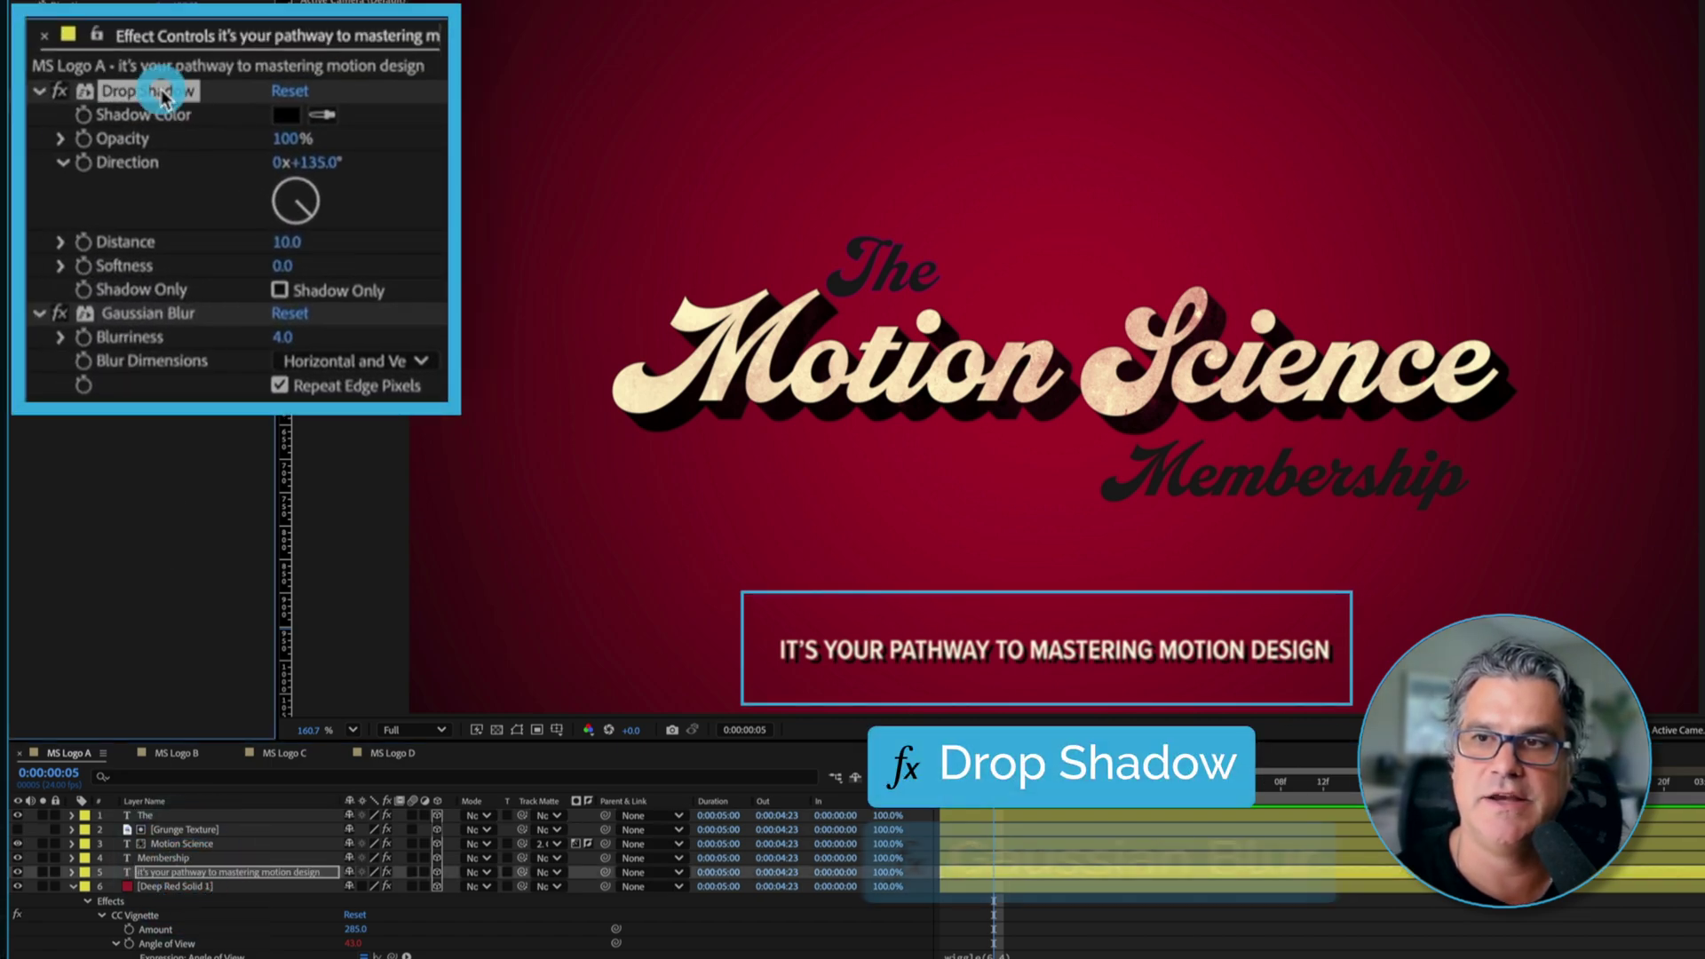
left_click(148, 314)
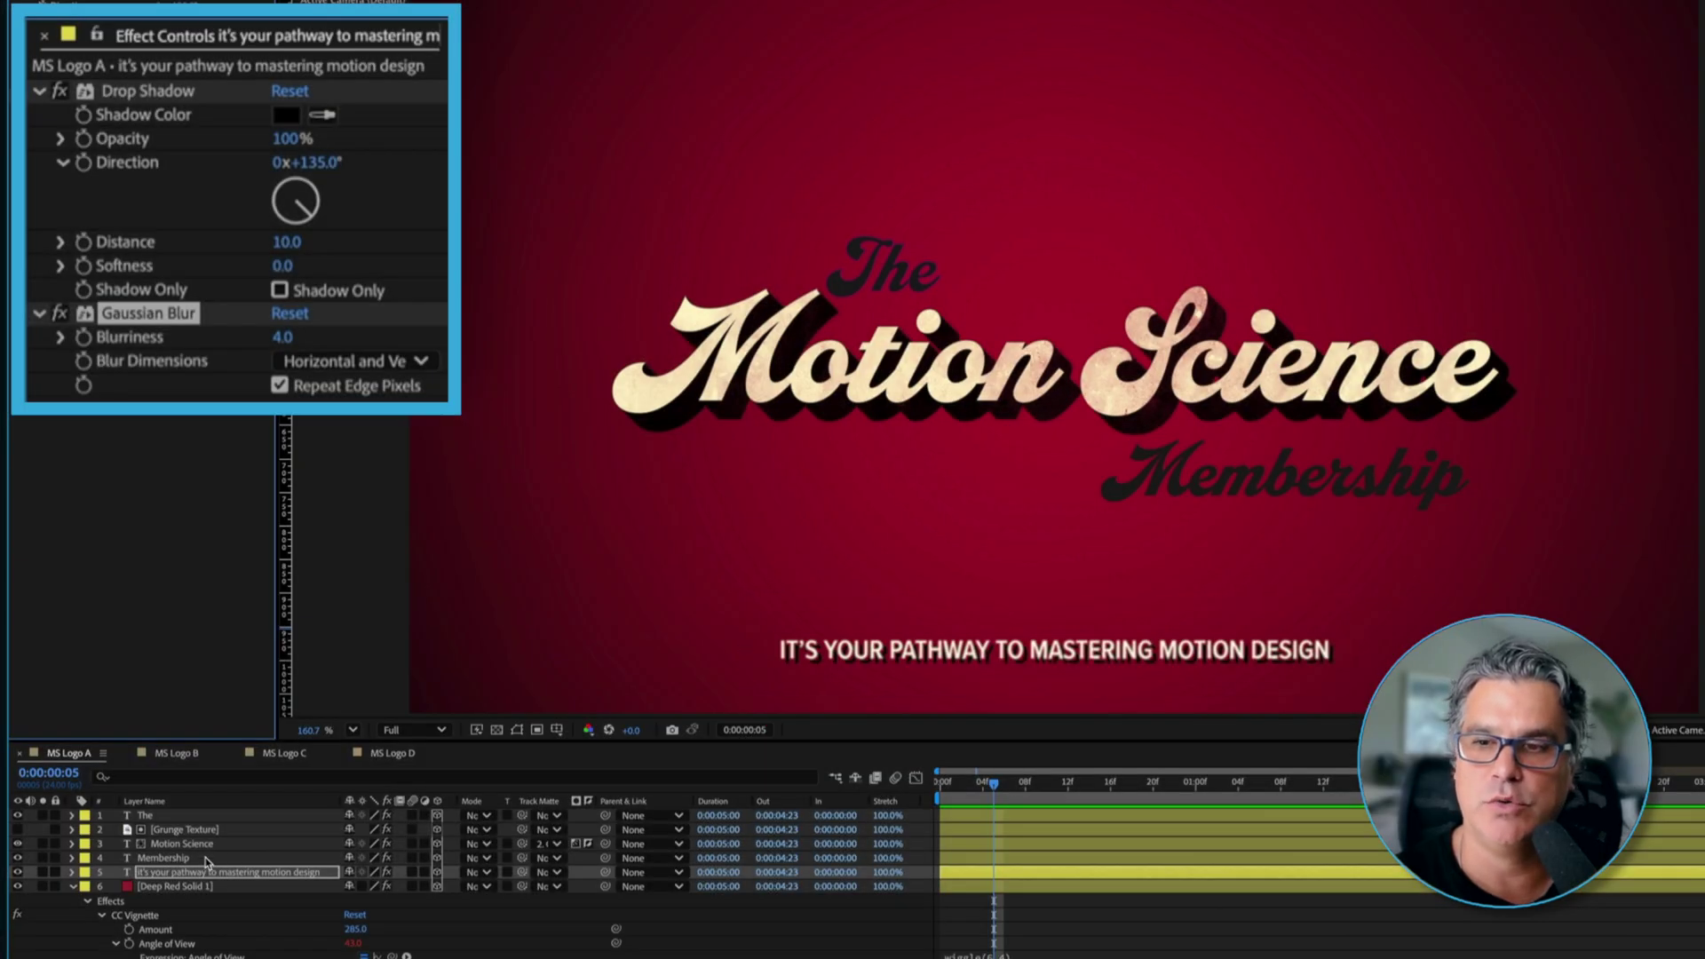
left_click(207, 862)
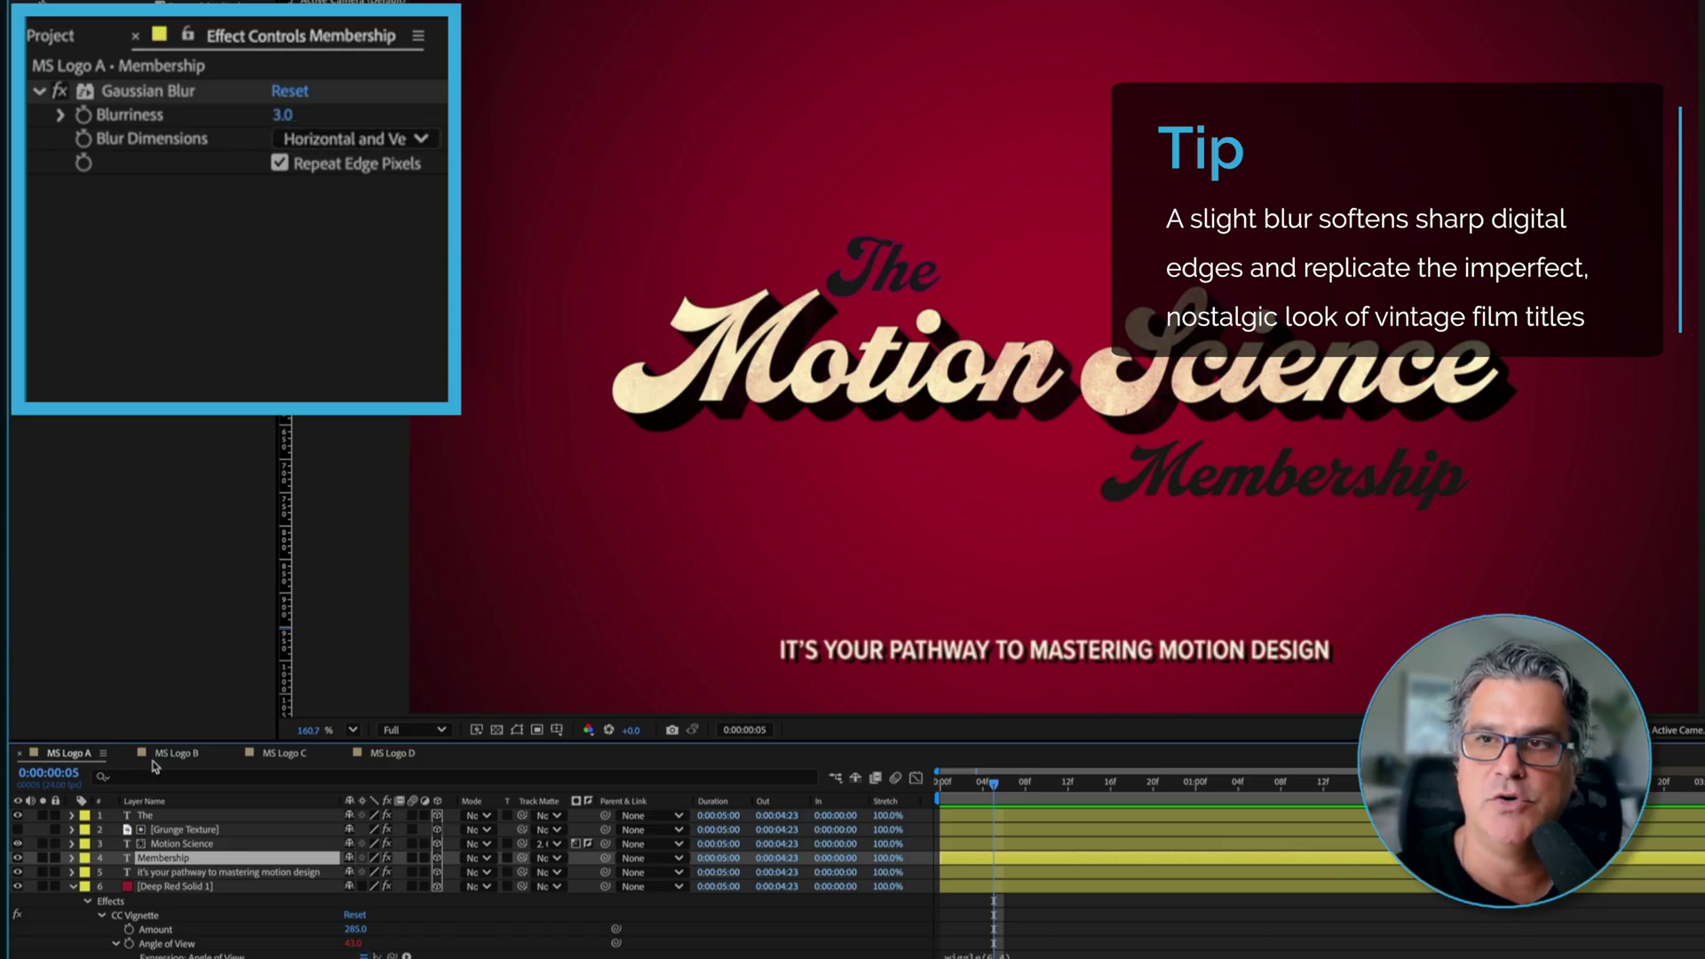
left_click(186, 846)
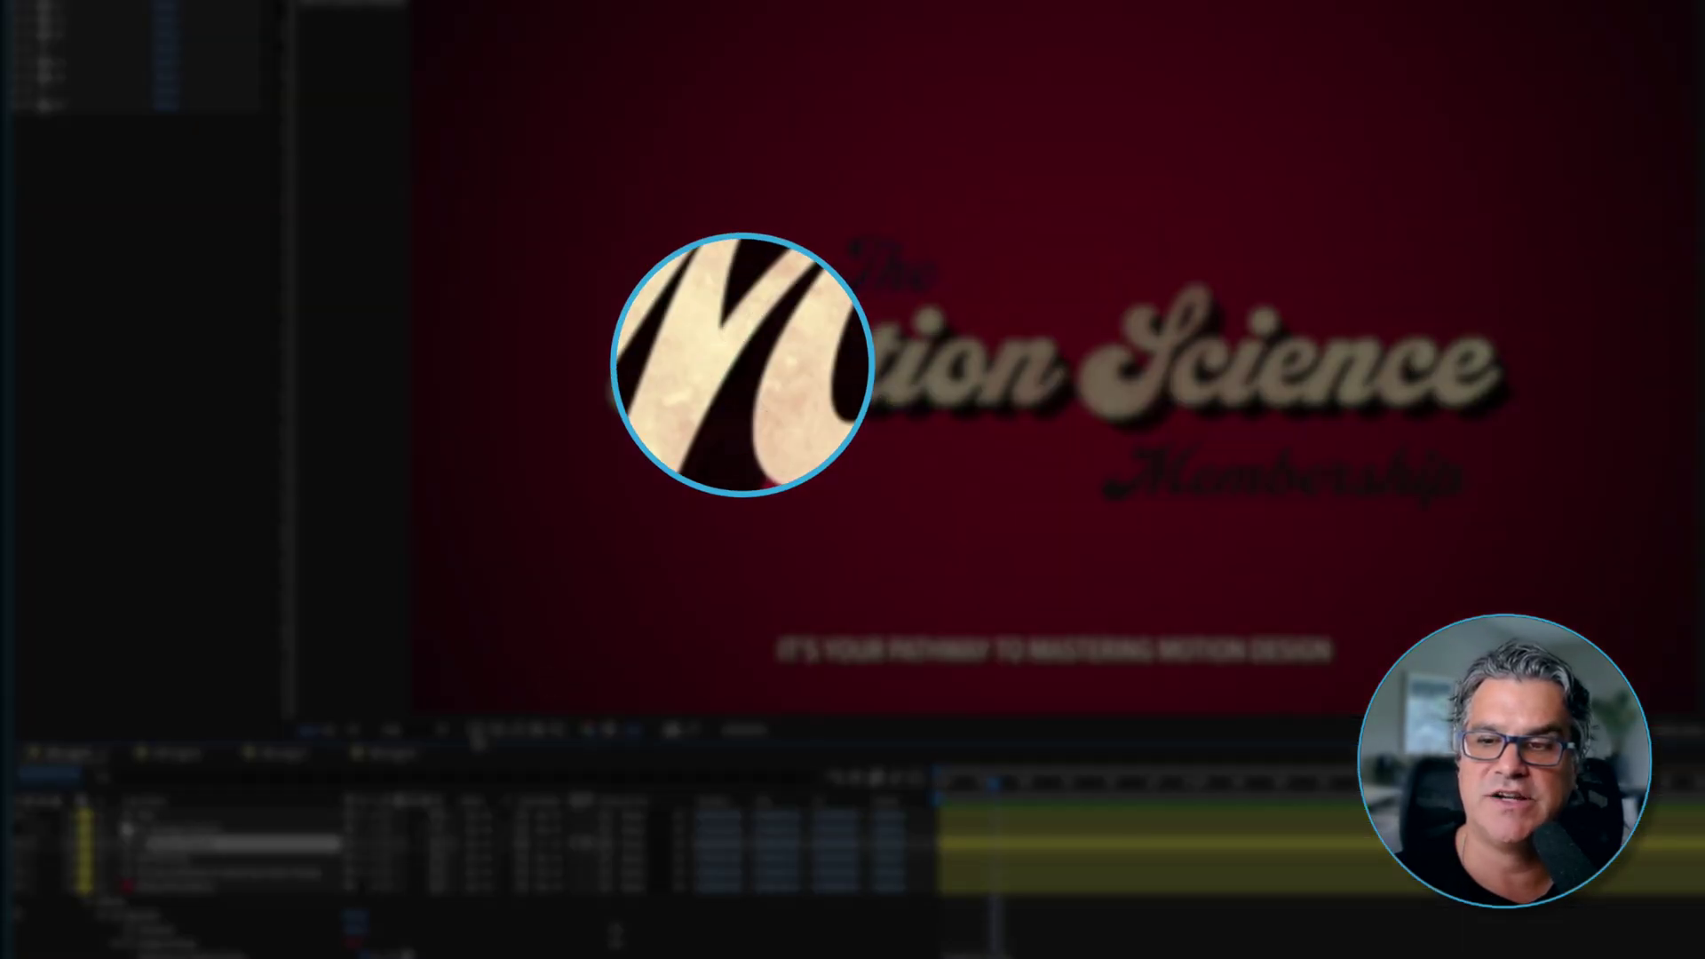
Show the Grunge Texture matte layer briefly to view its image, hide it again, and examine the textured Motion Science title.
left_click(226, 830)
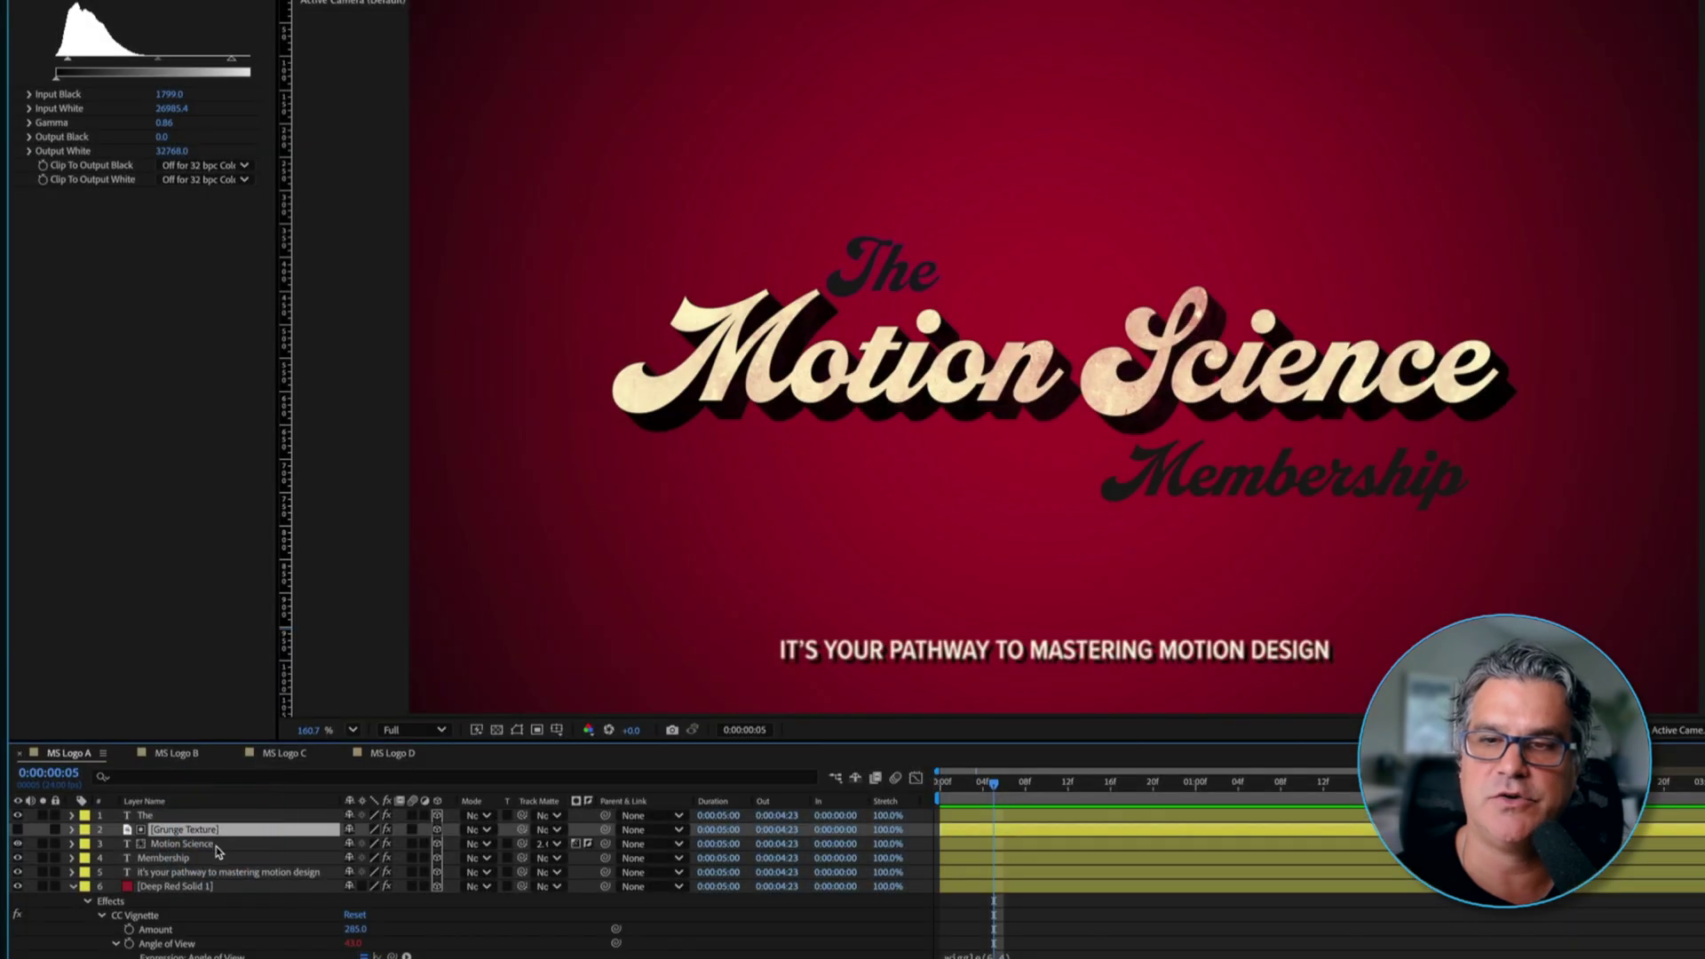
left_click(17, 830)
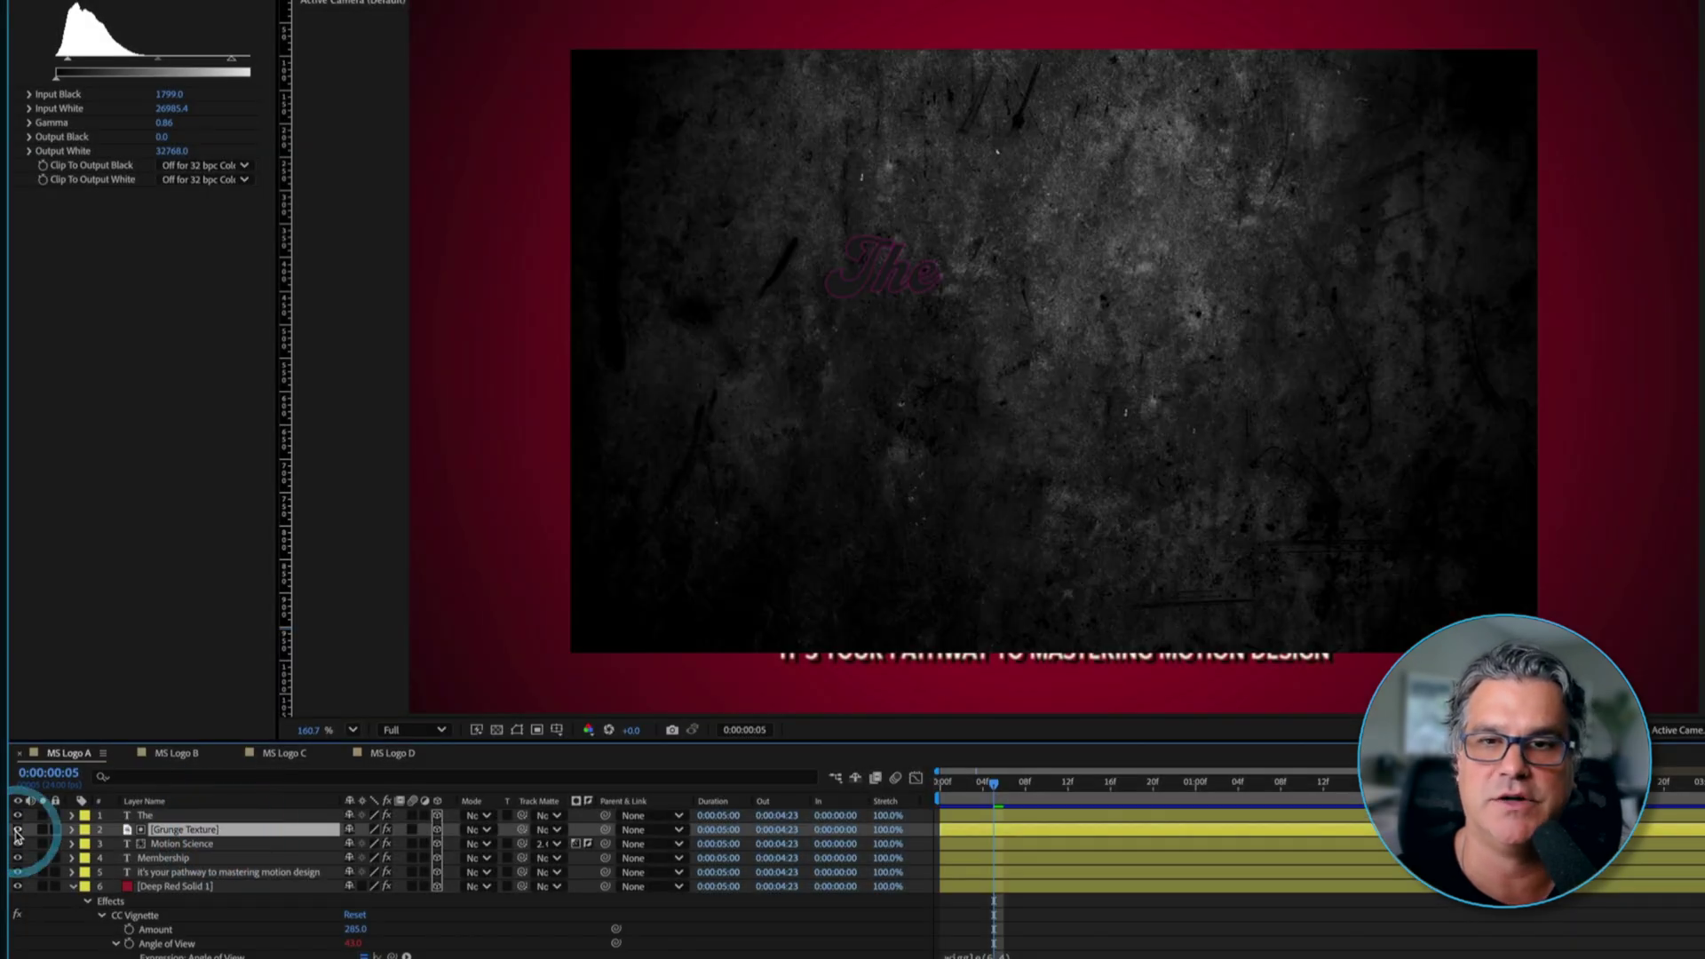
left_click(17, 831)
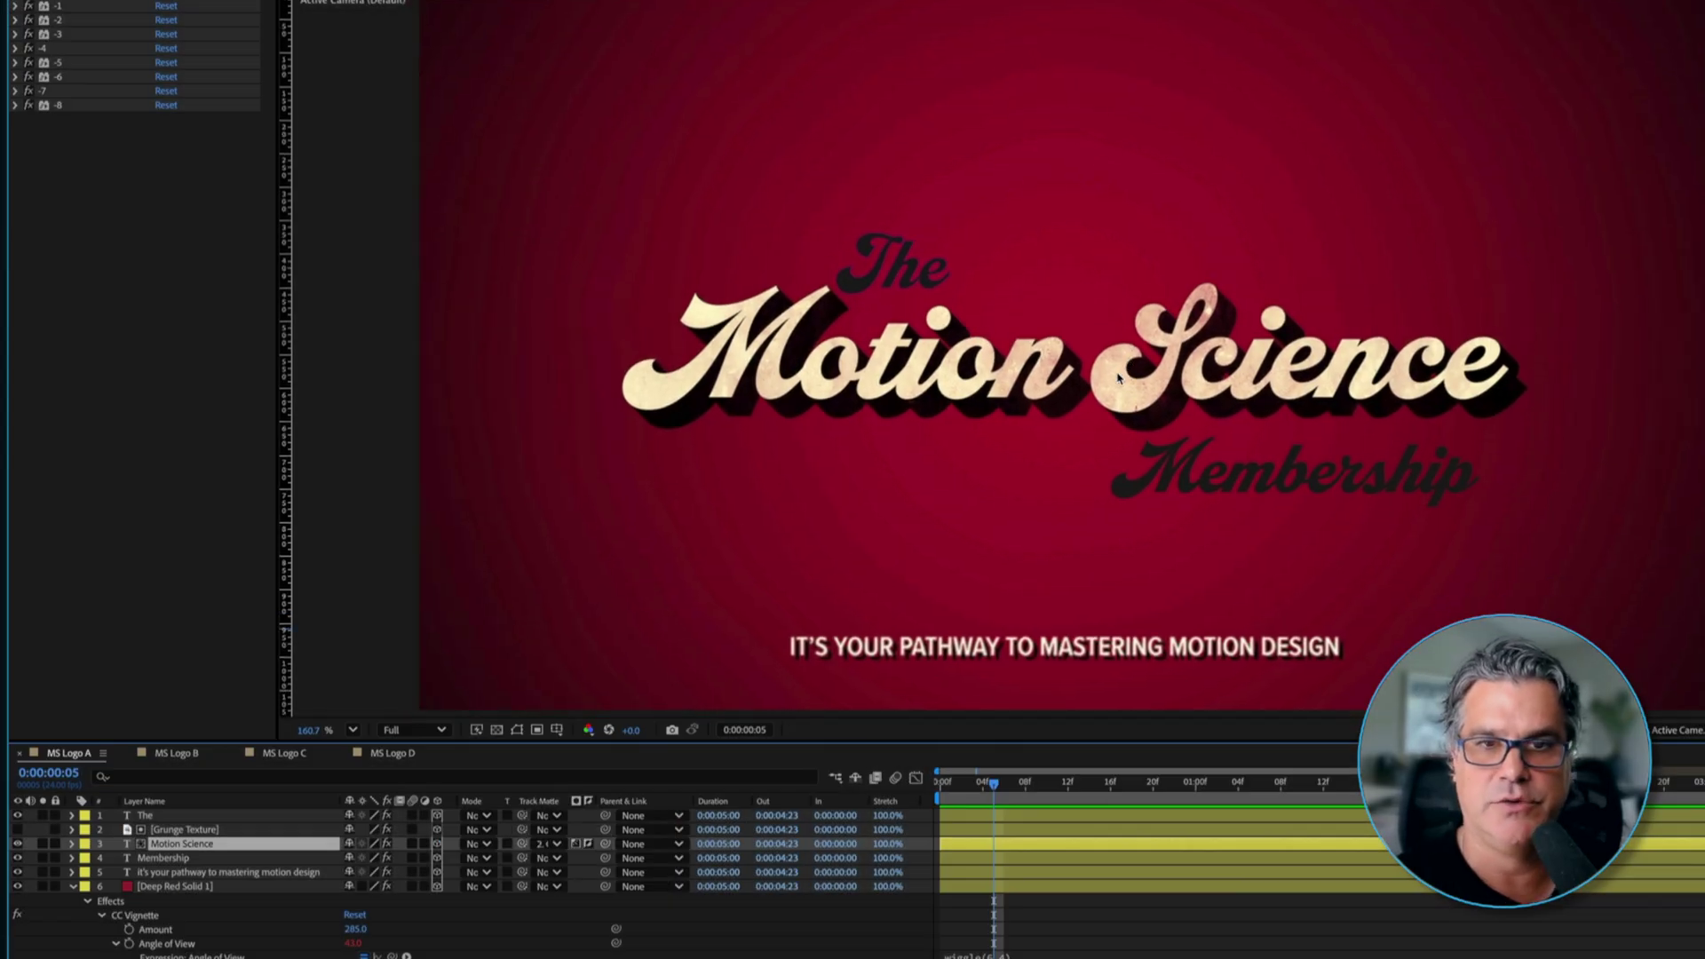
scroll(1118, 377, "up", 5)
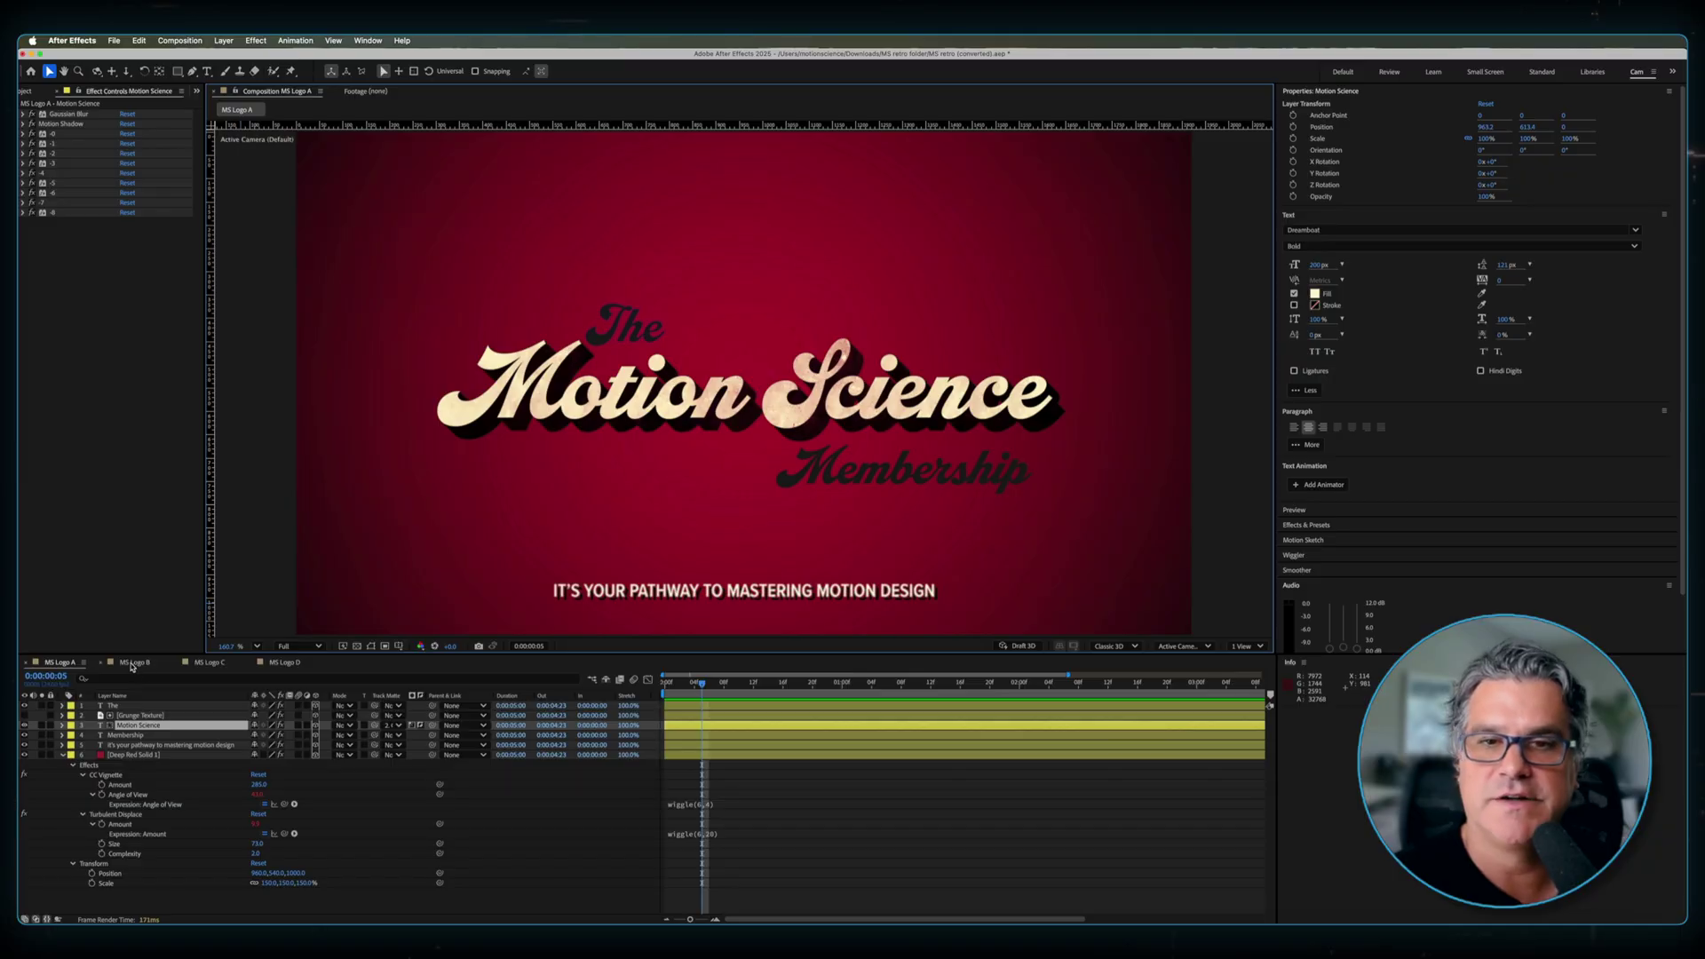
Open the MS Logo B composition, make its upper Grunge Texture layer visible and check the layer's blending mode.
left_click(133, 662)
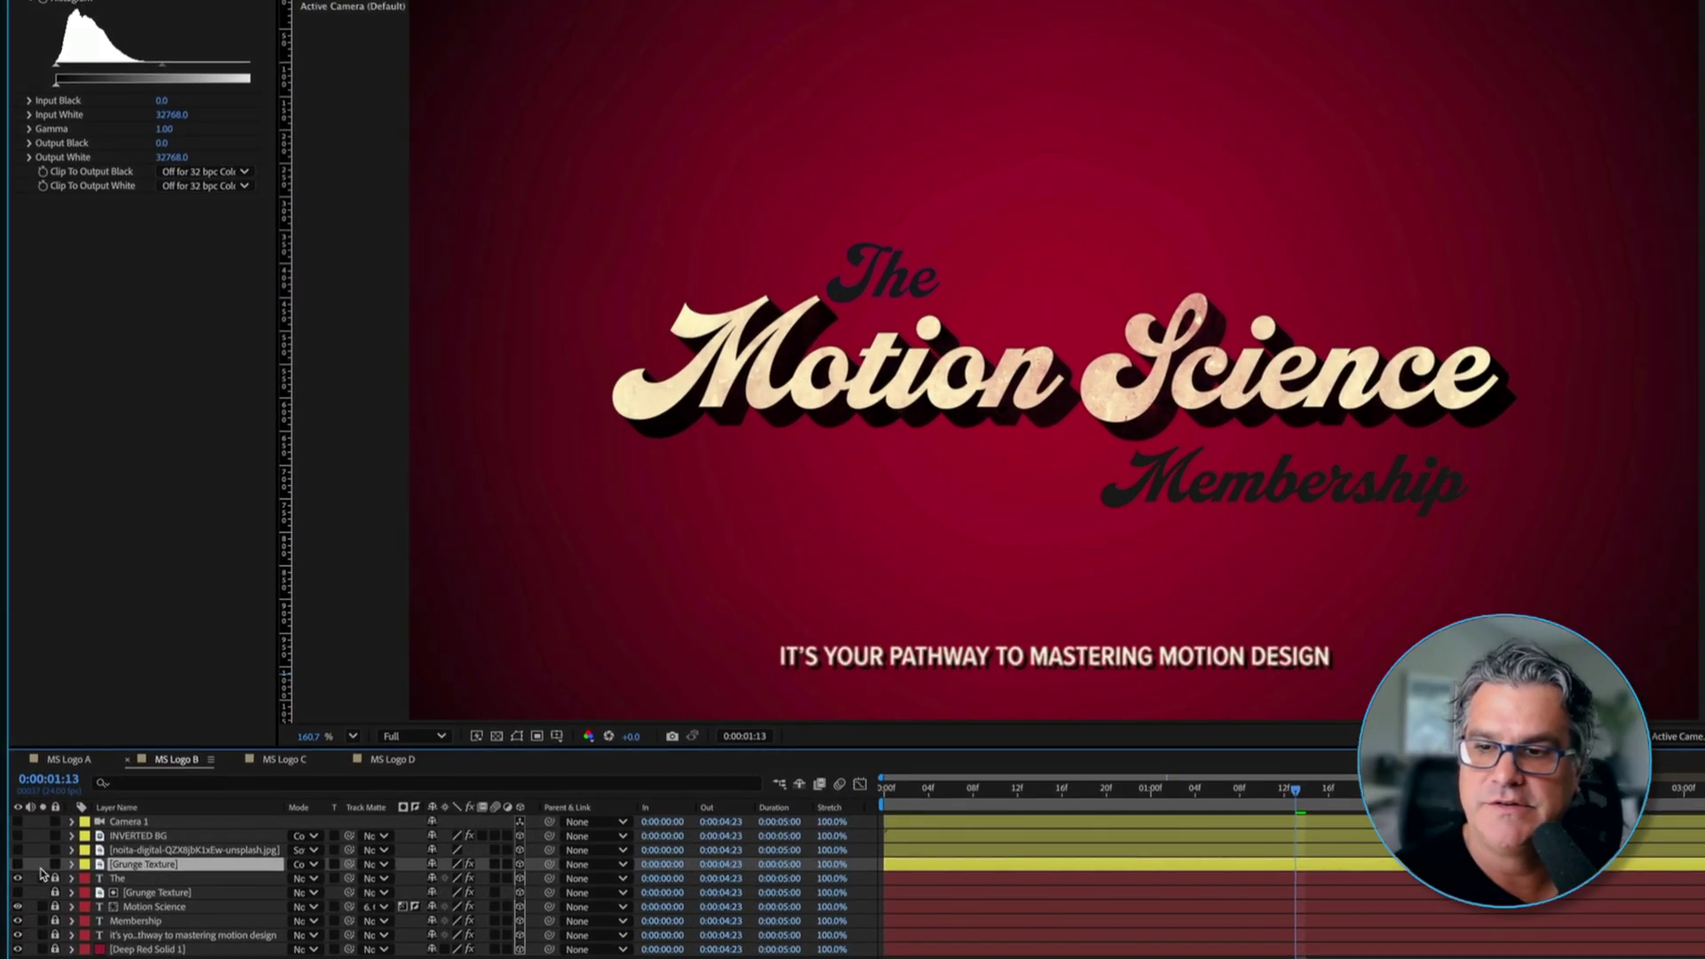
left_click(17, 867)
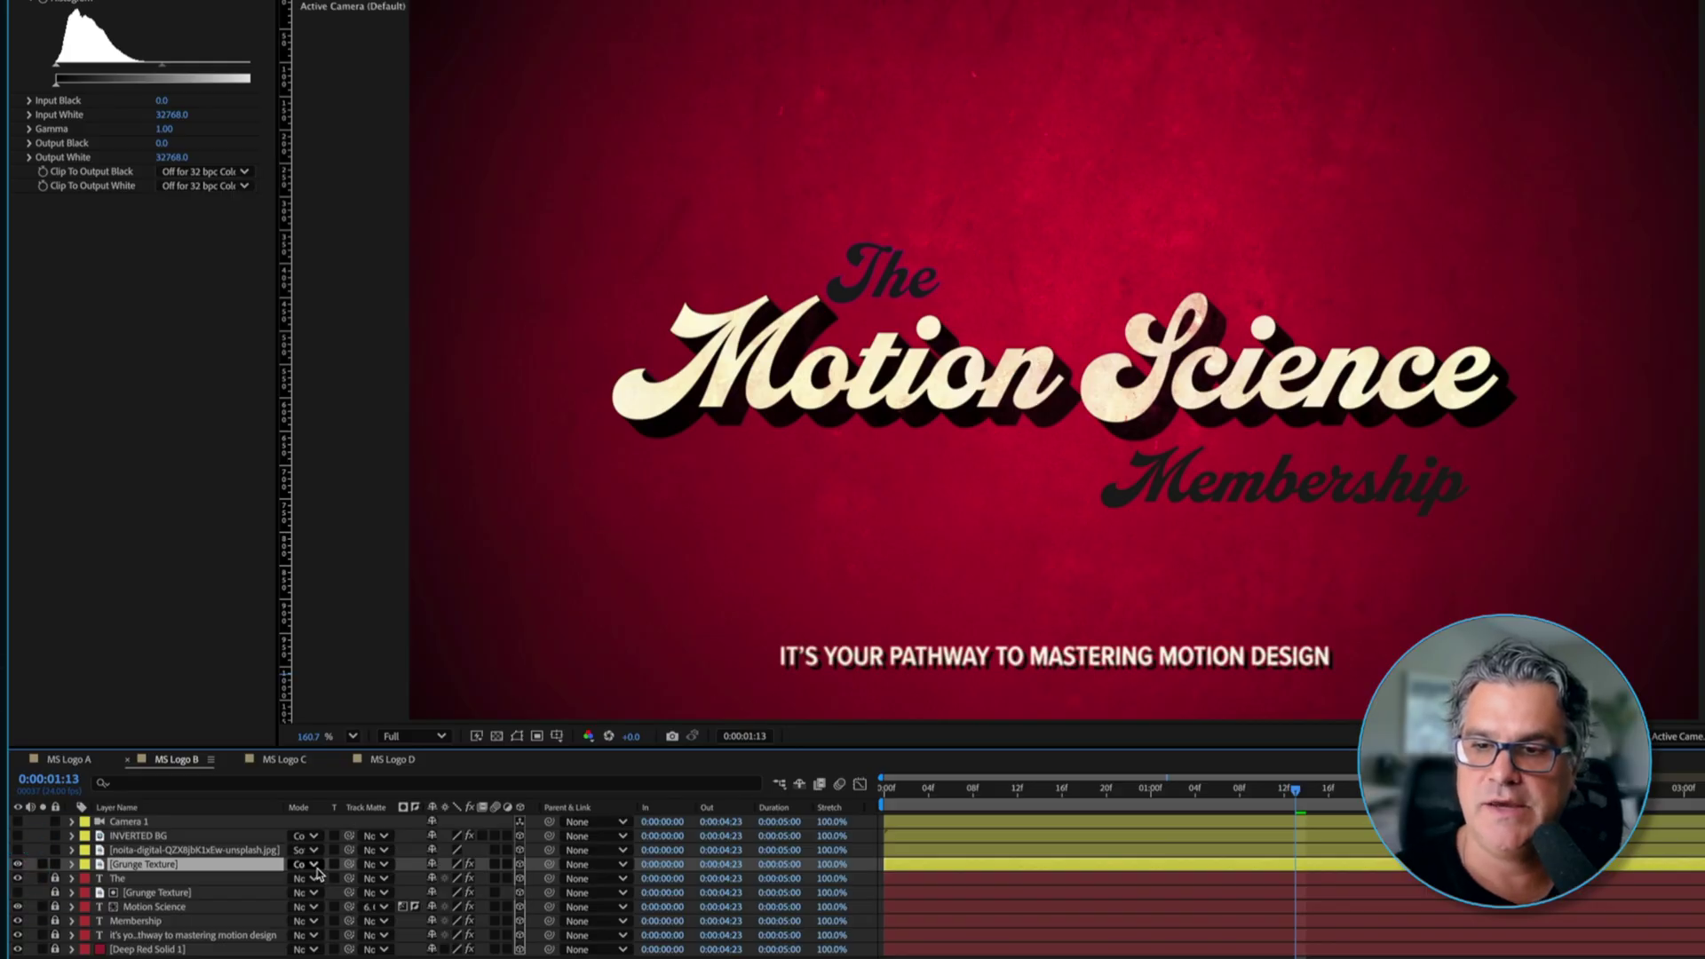
left_click(313, 864)
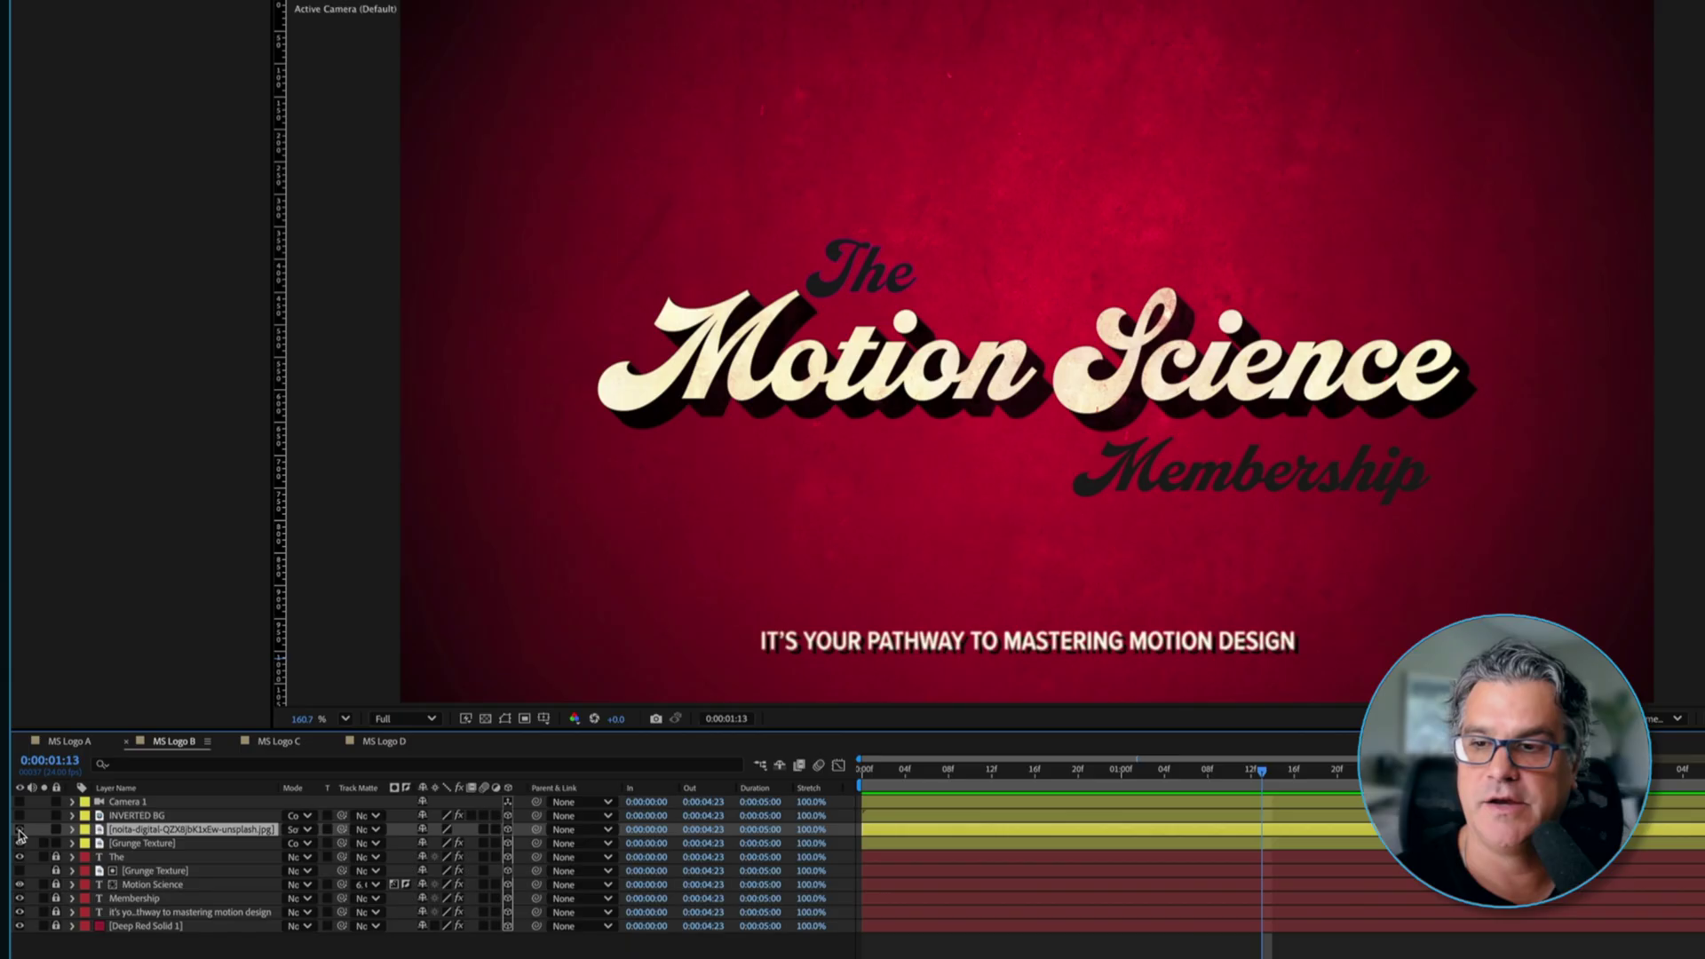
Make the noita-digital texture layer visible, check its blending mode, and make the INVERTED BG layer visible.
left_click_drag(19, 829, 19, 843)
left_click(306, 830)
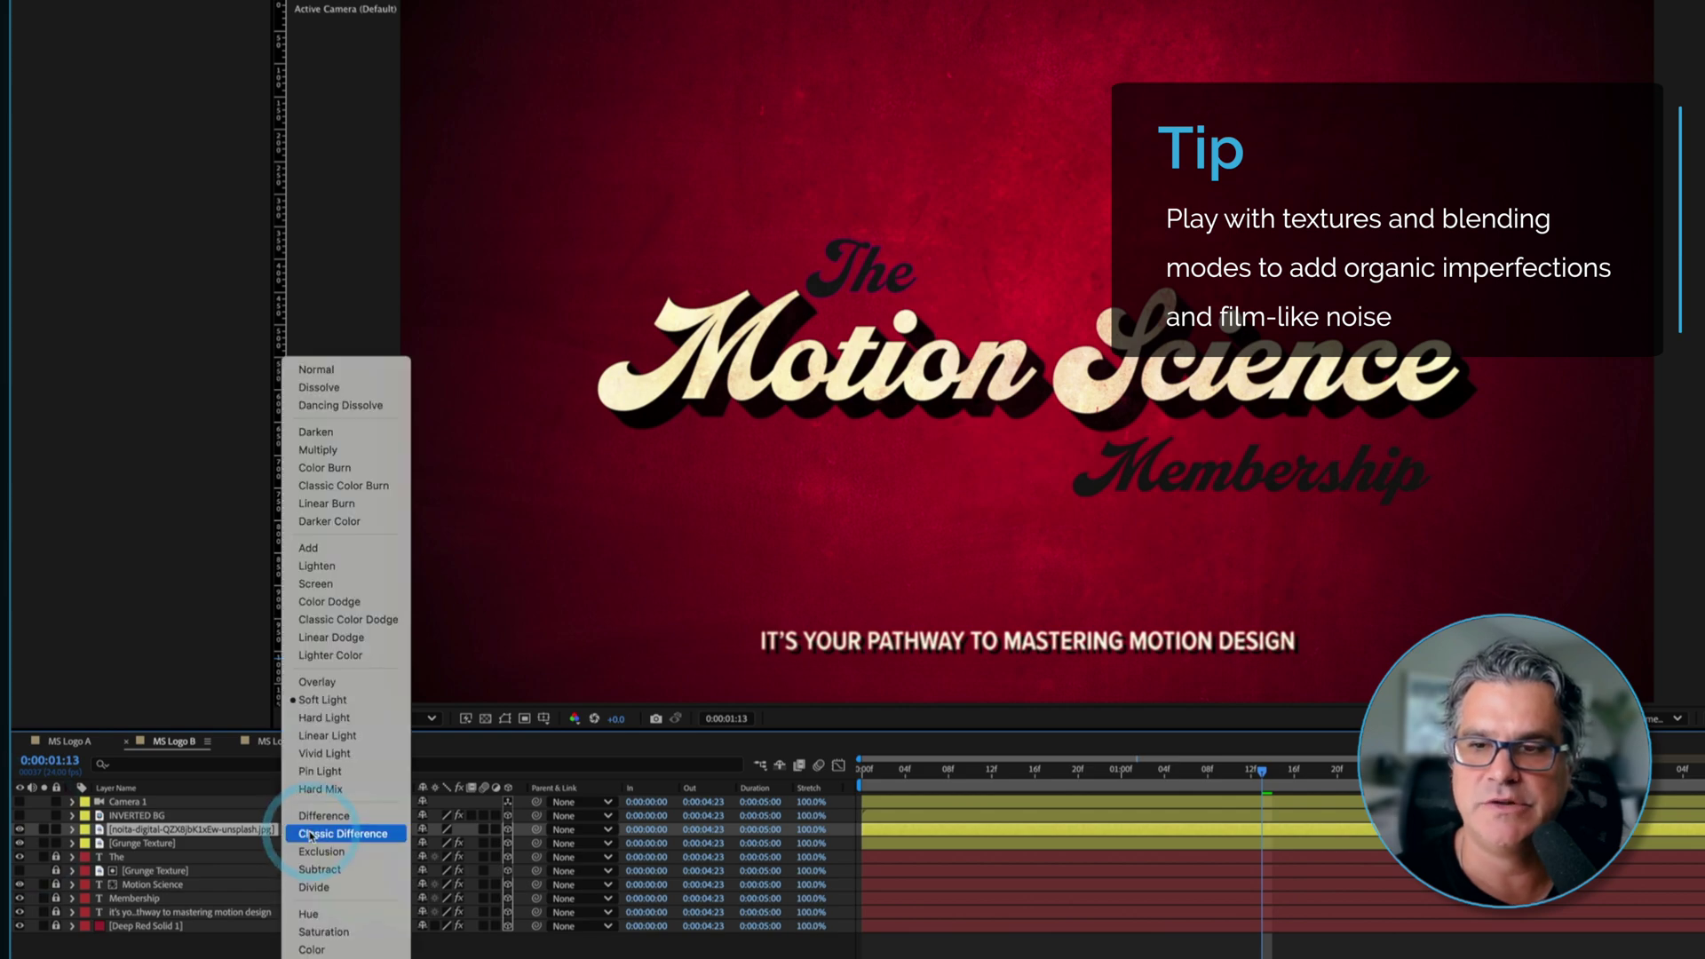
left_click(210, 819)
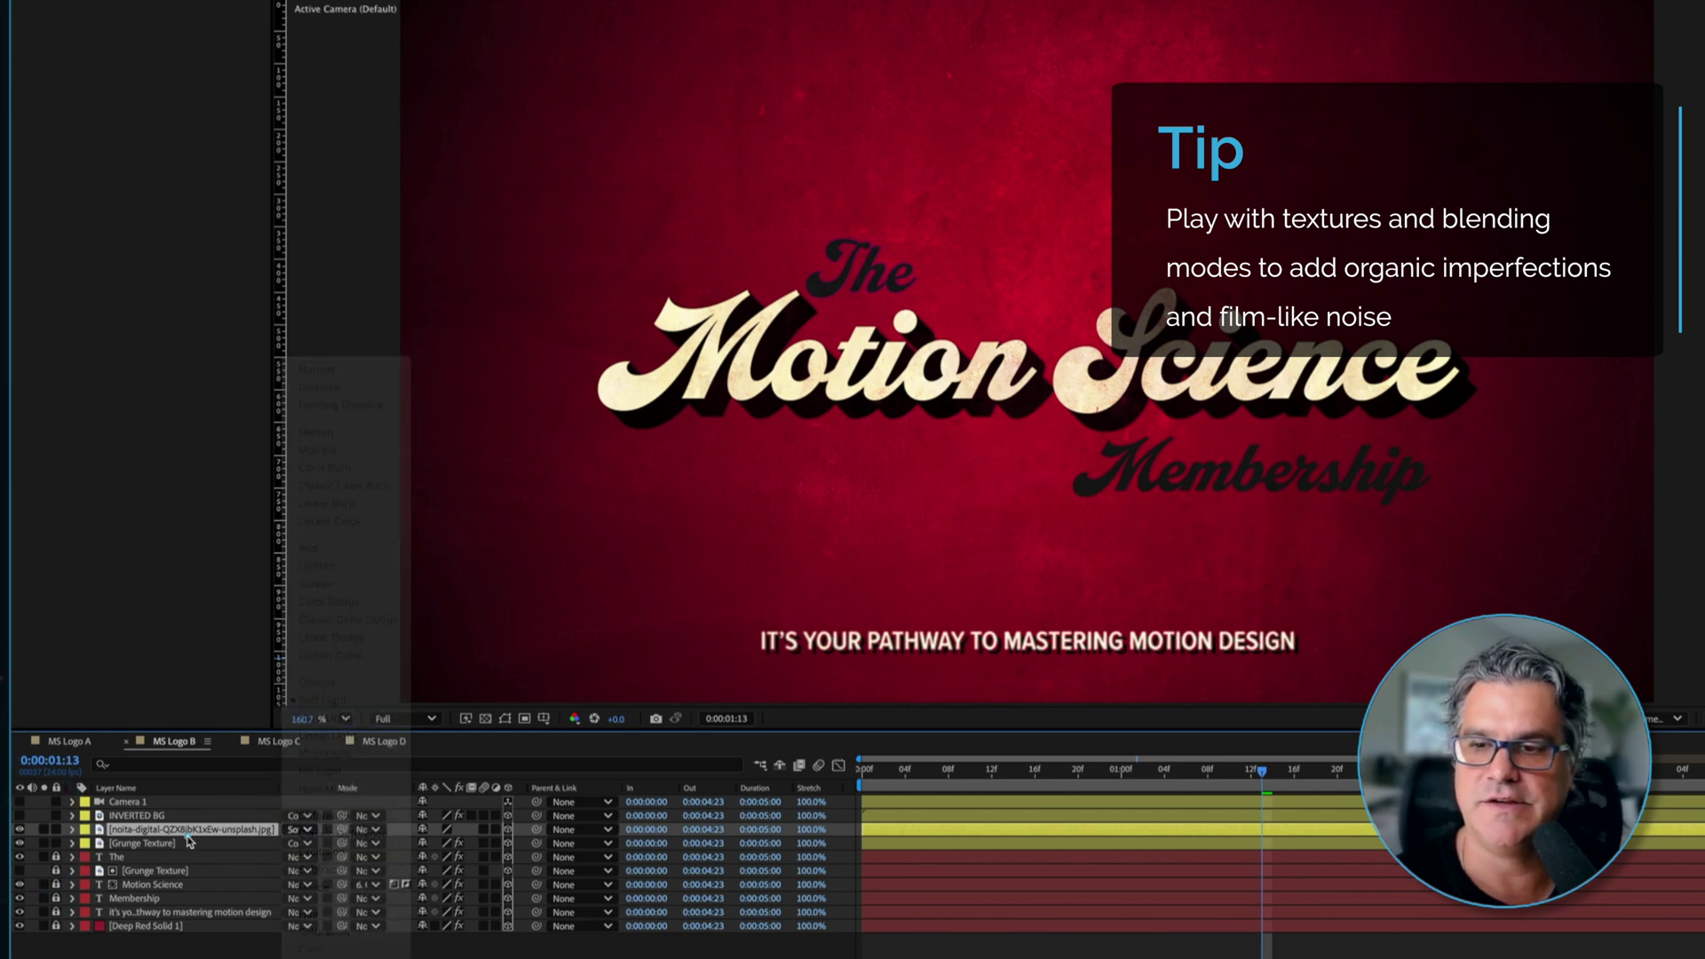
left_click(178, 815)
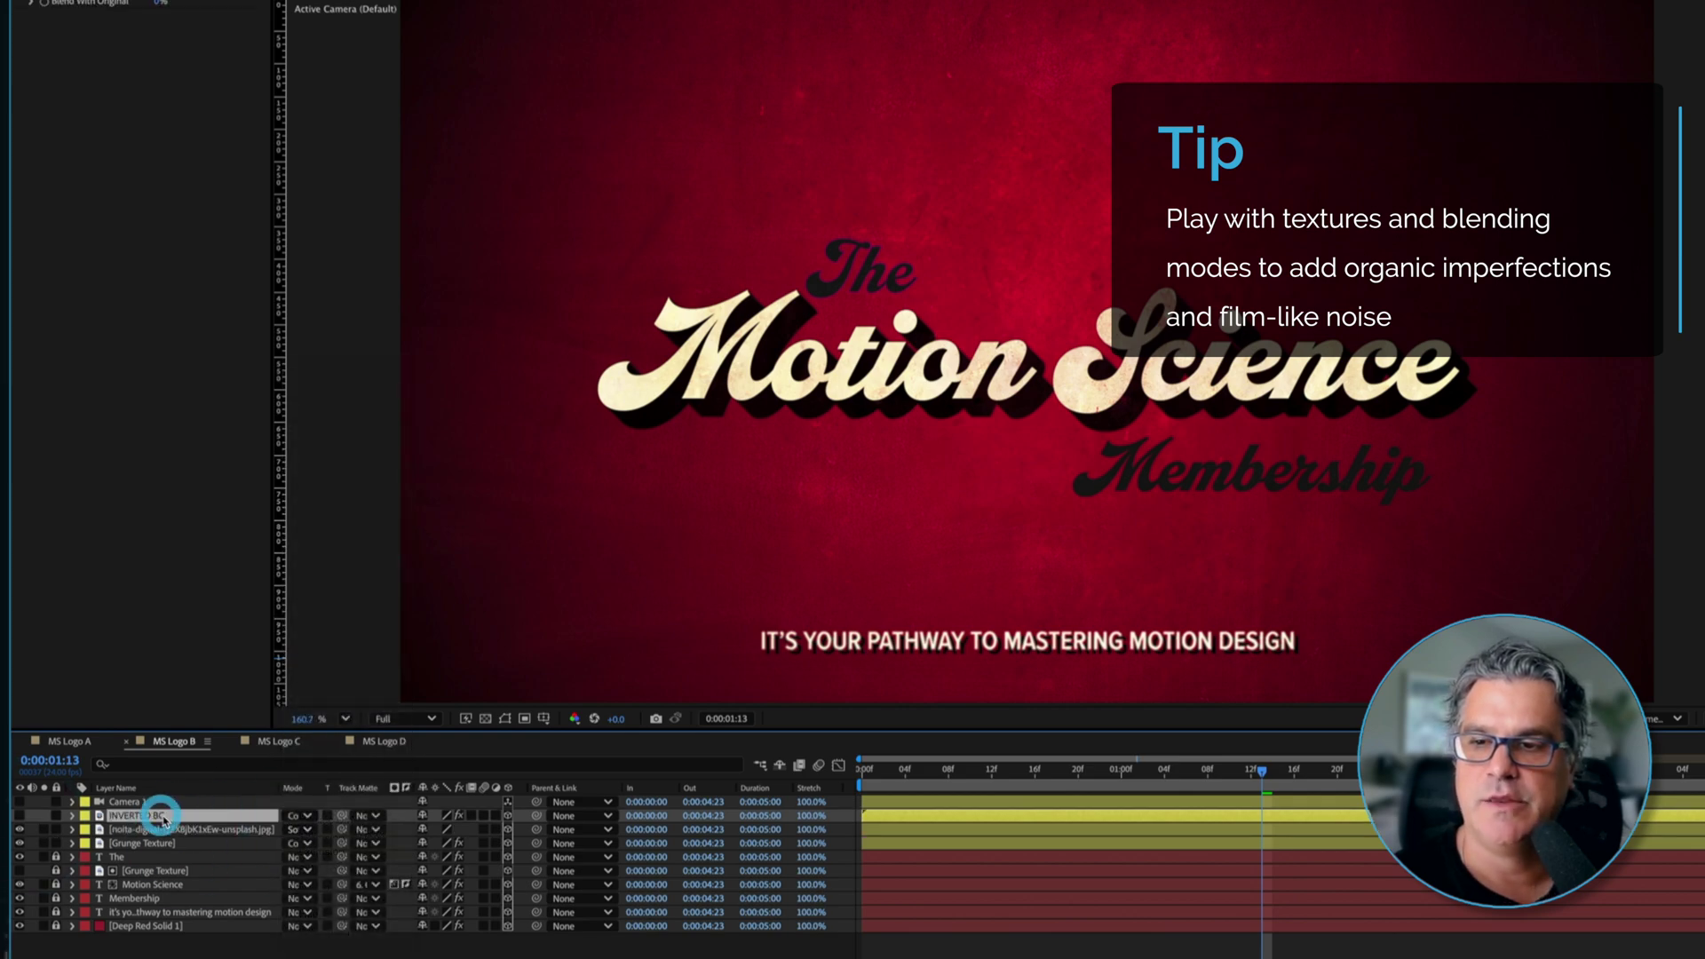
left_click(20, 816)
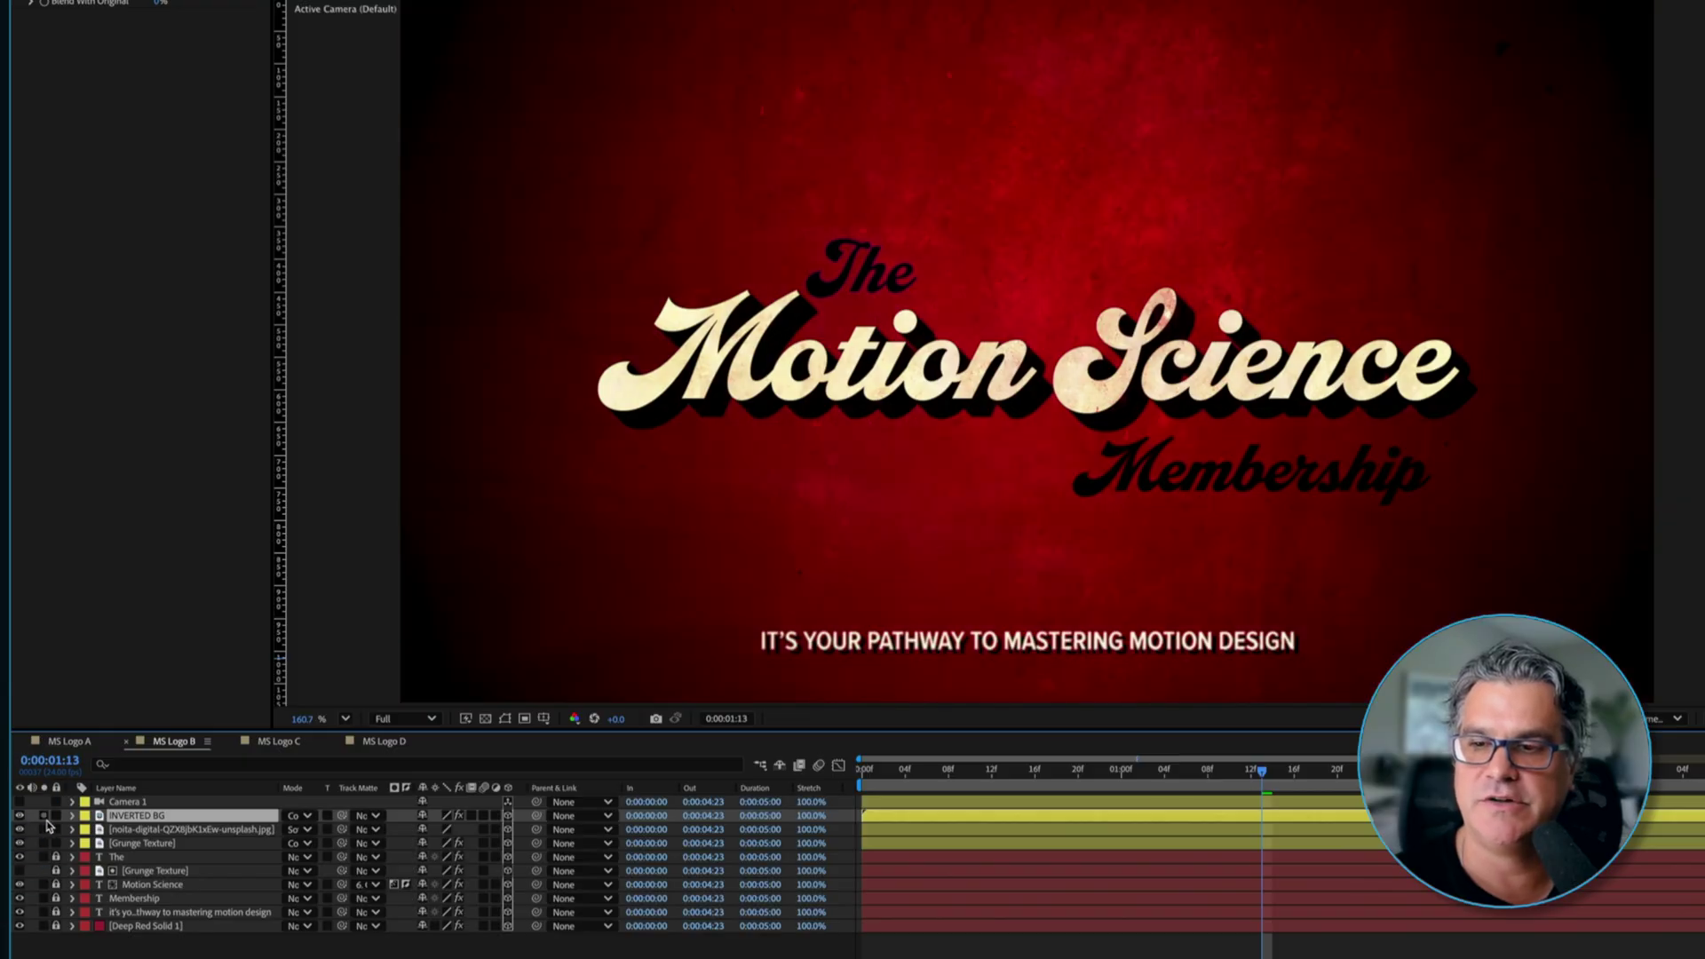
Solo the INVERTED BG layer and compare it with its Invert effect off and on.
left_click(44, 816)
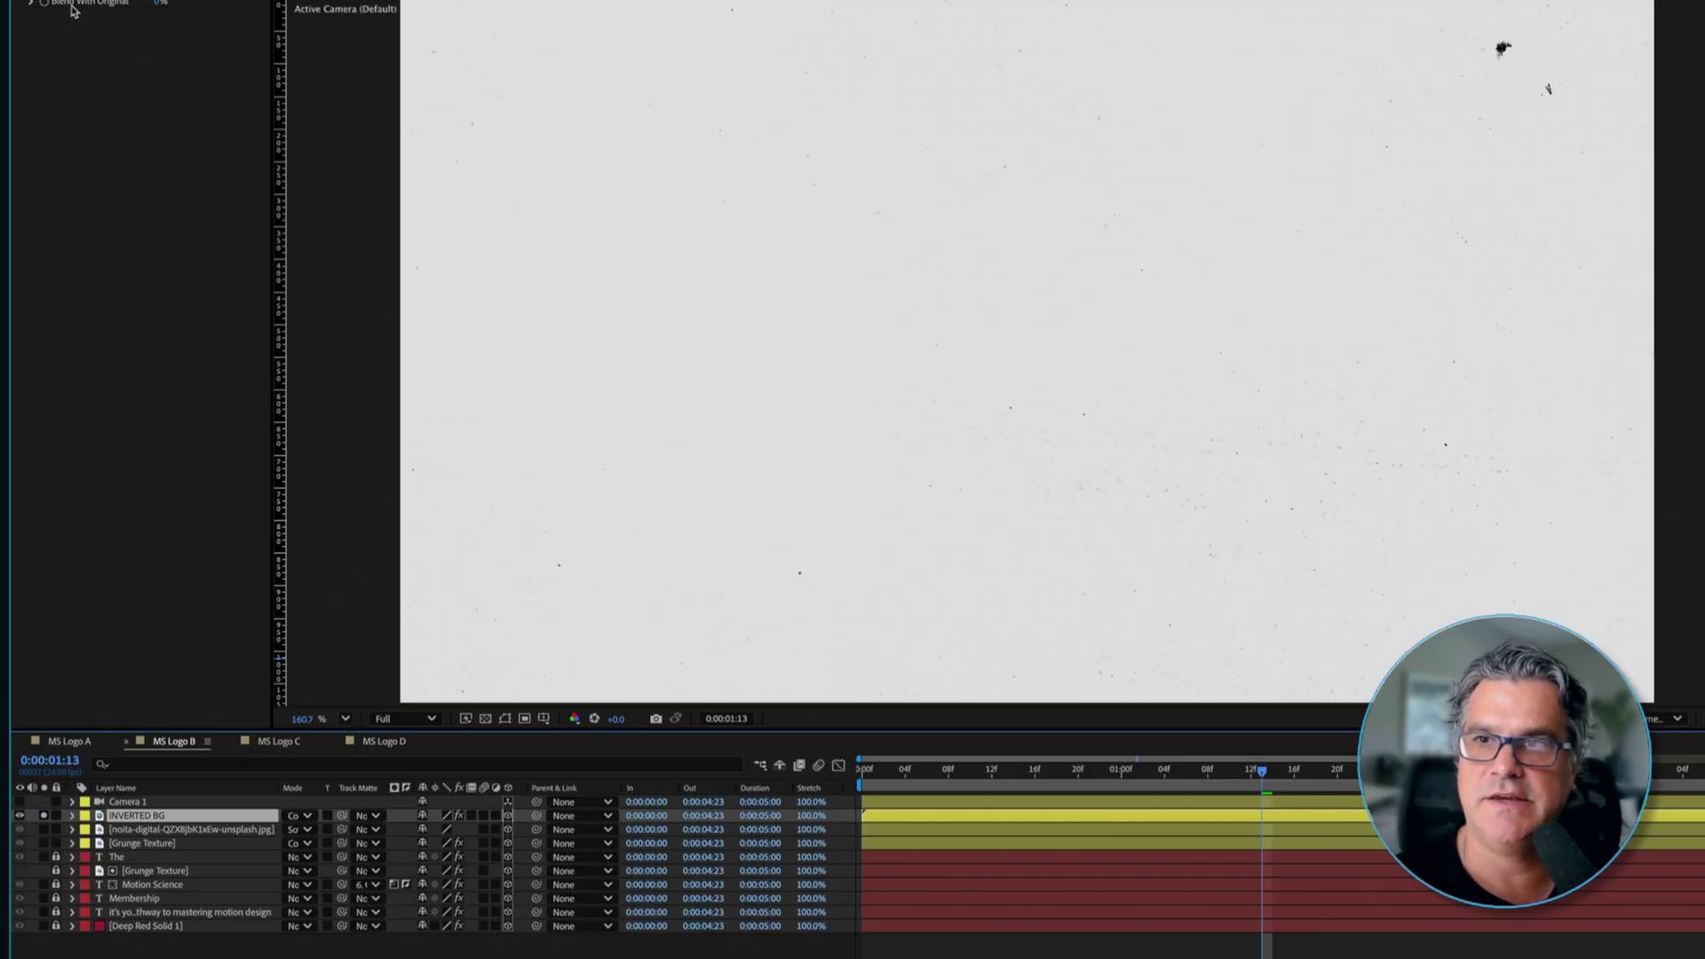
left_click(32, 0)
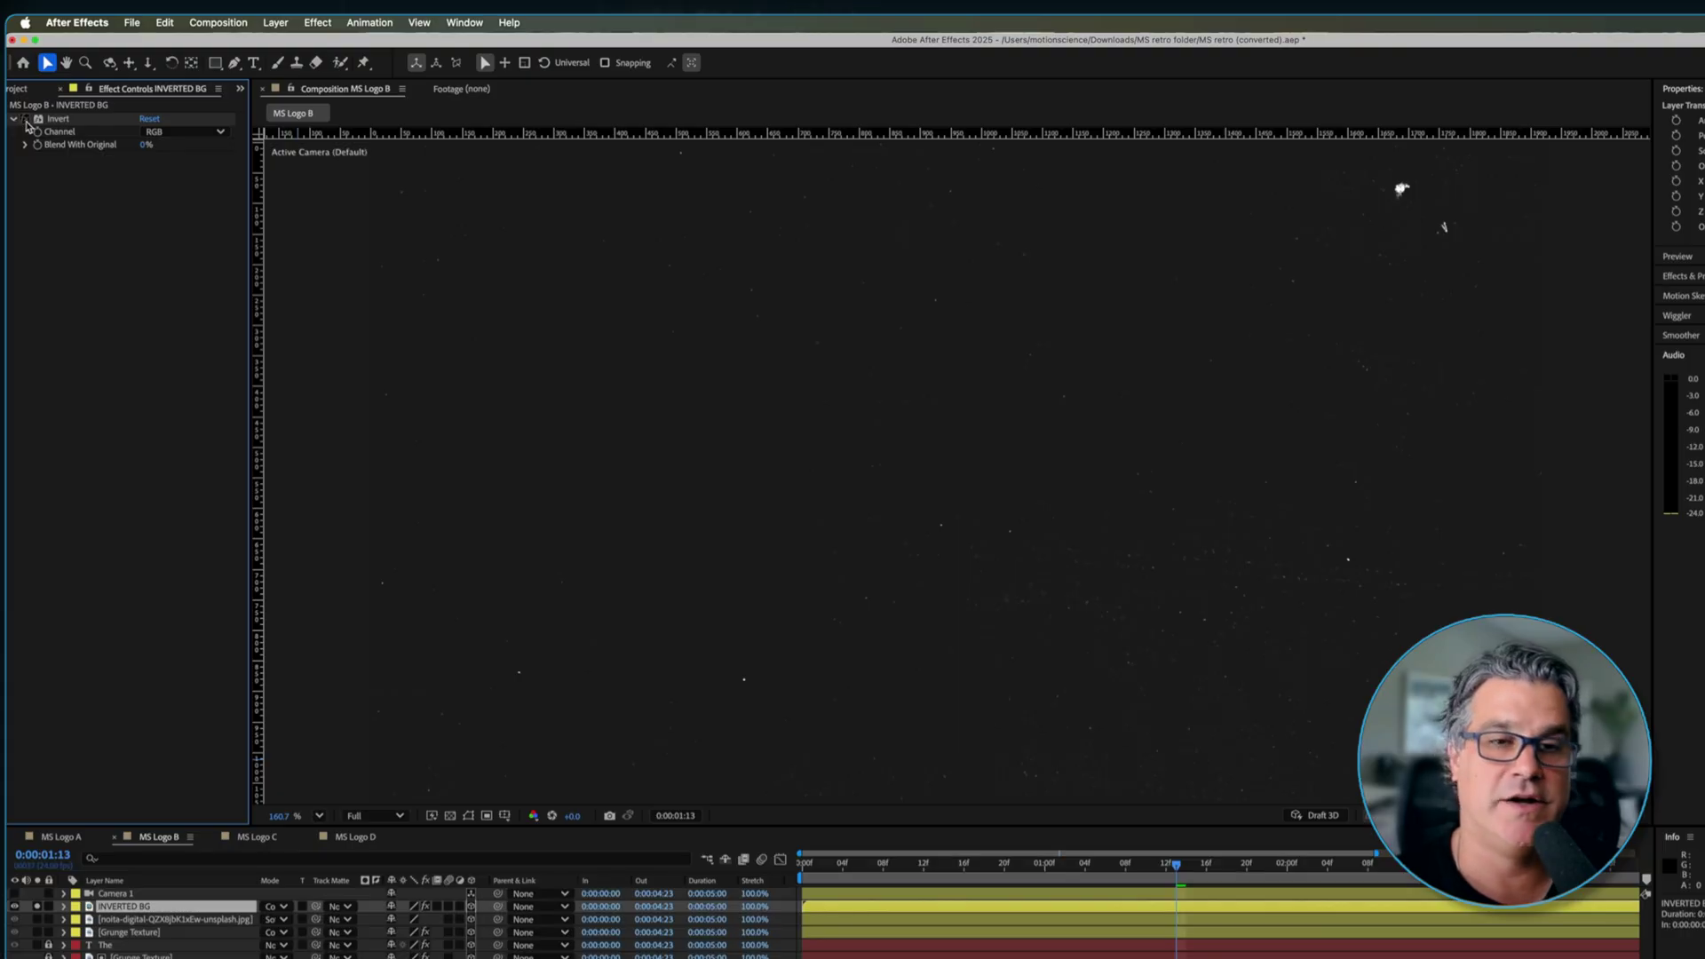
left_click(25, 119)
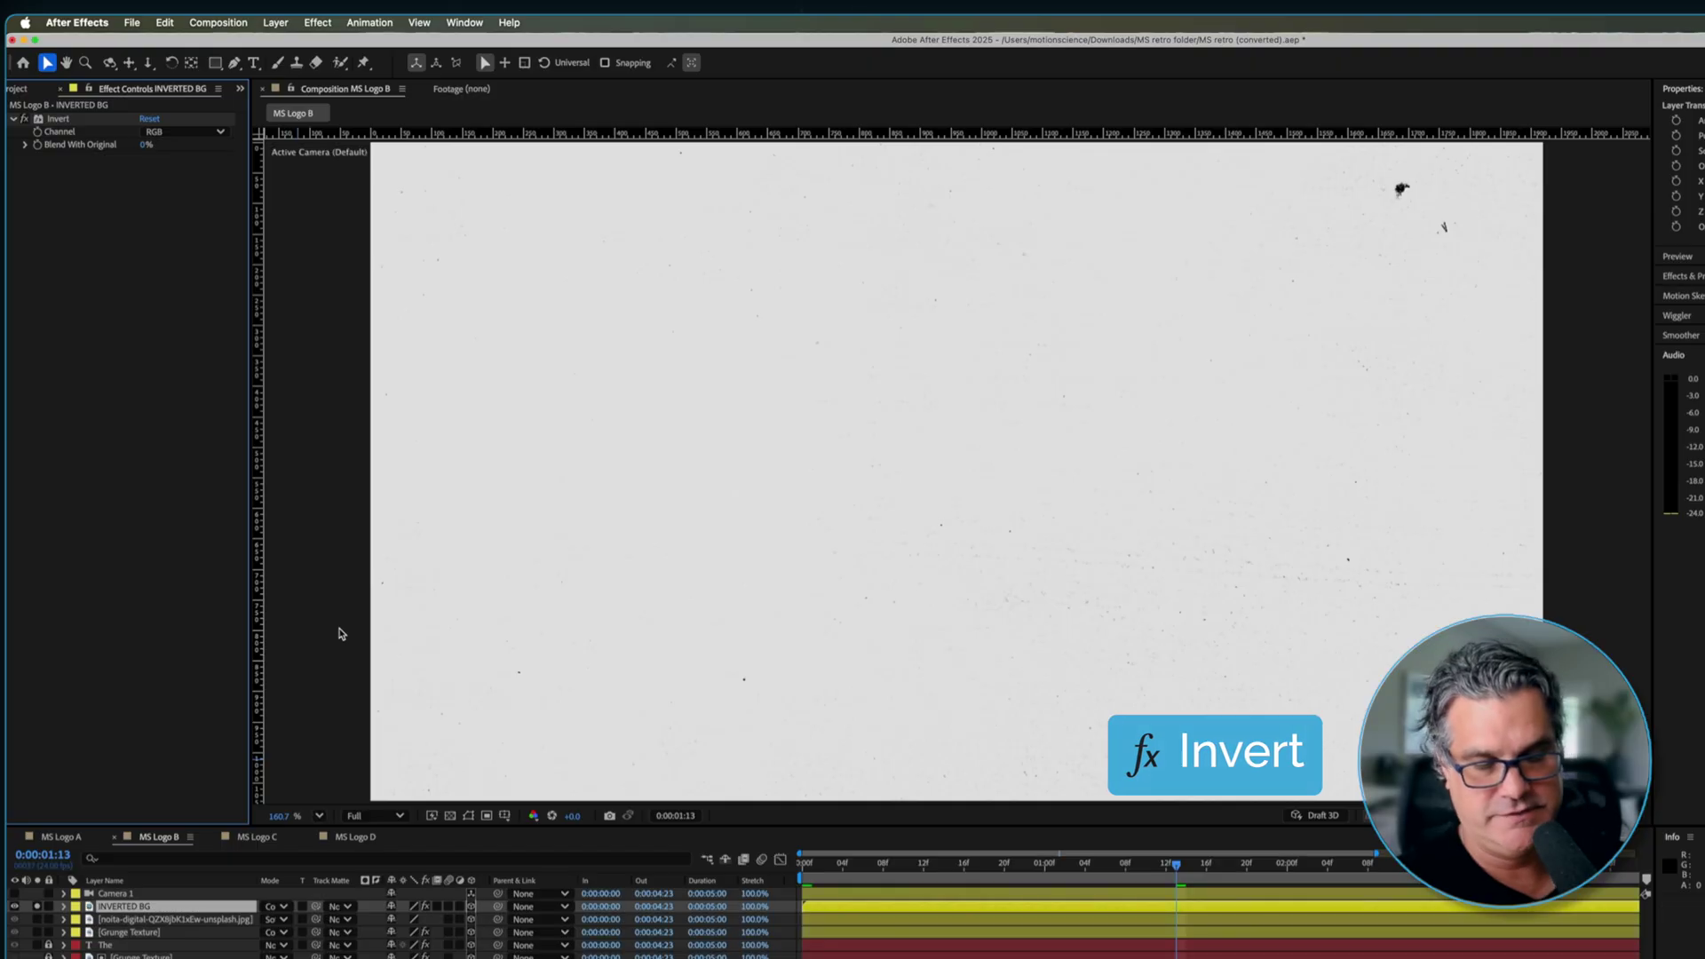
key("space")
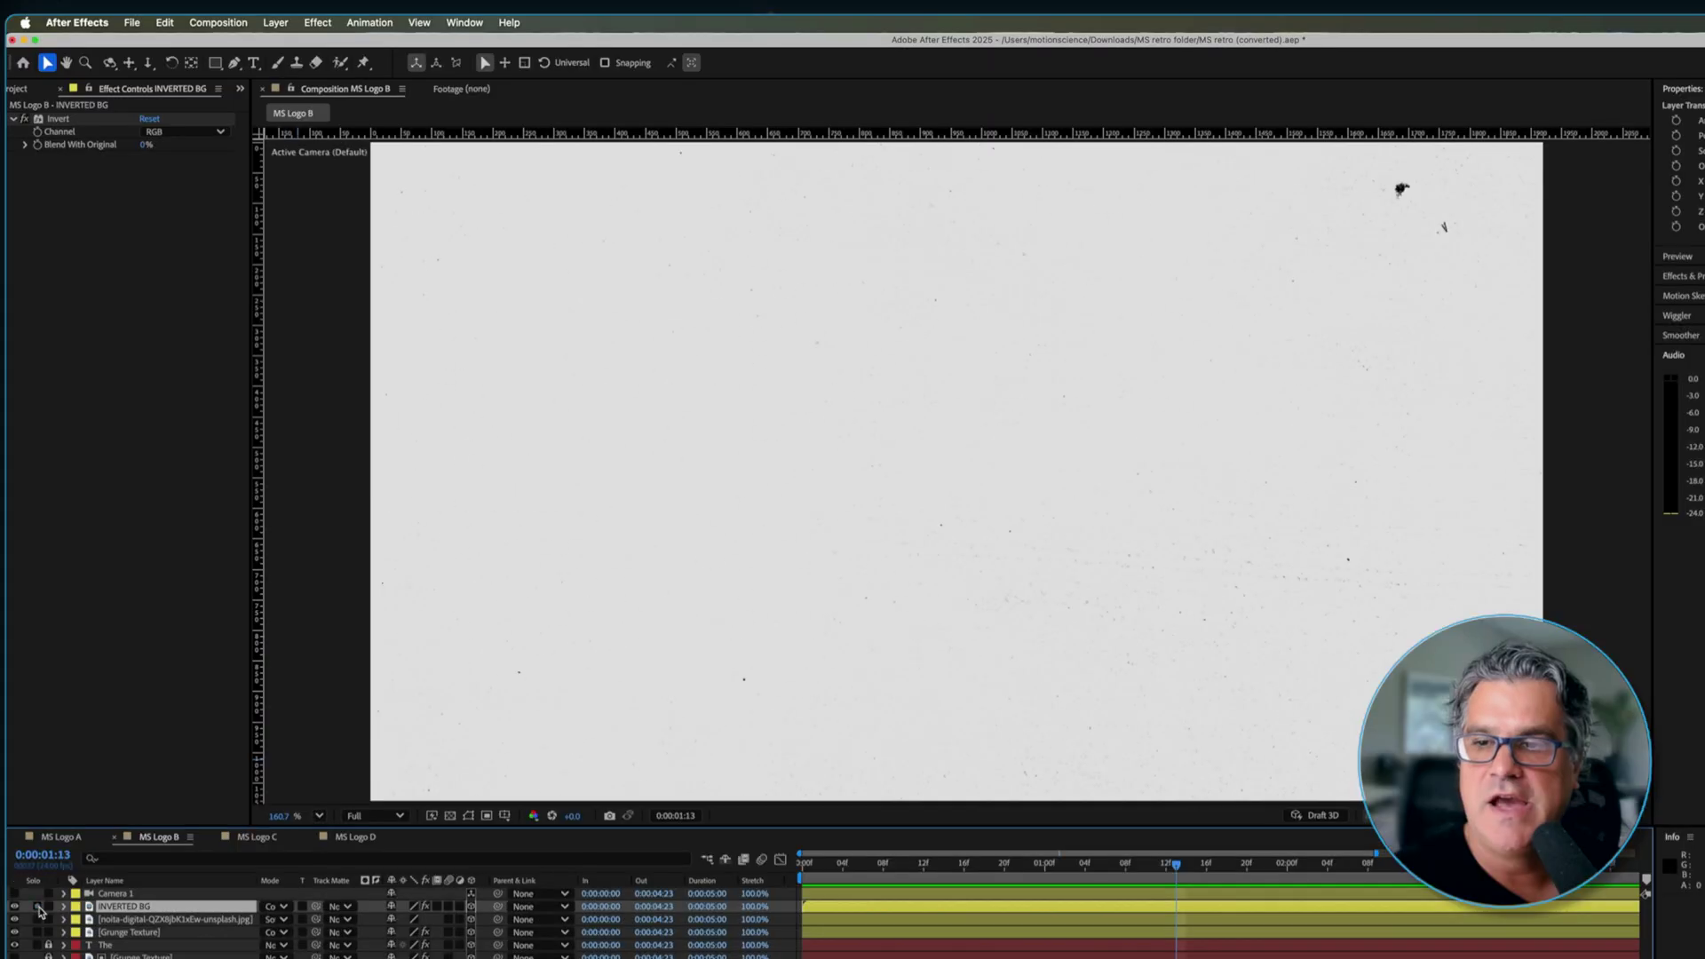
Enable the Camera 1 layer and reveal its advanced Camera Options.
left_click(12, 900)
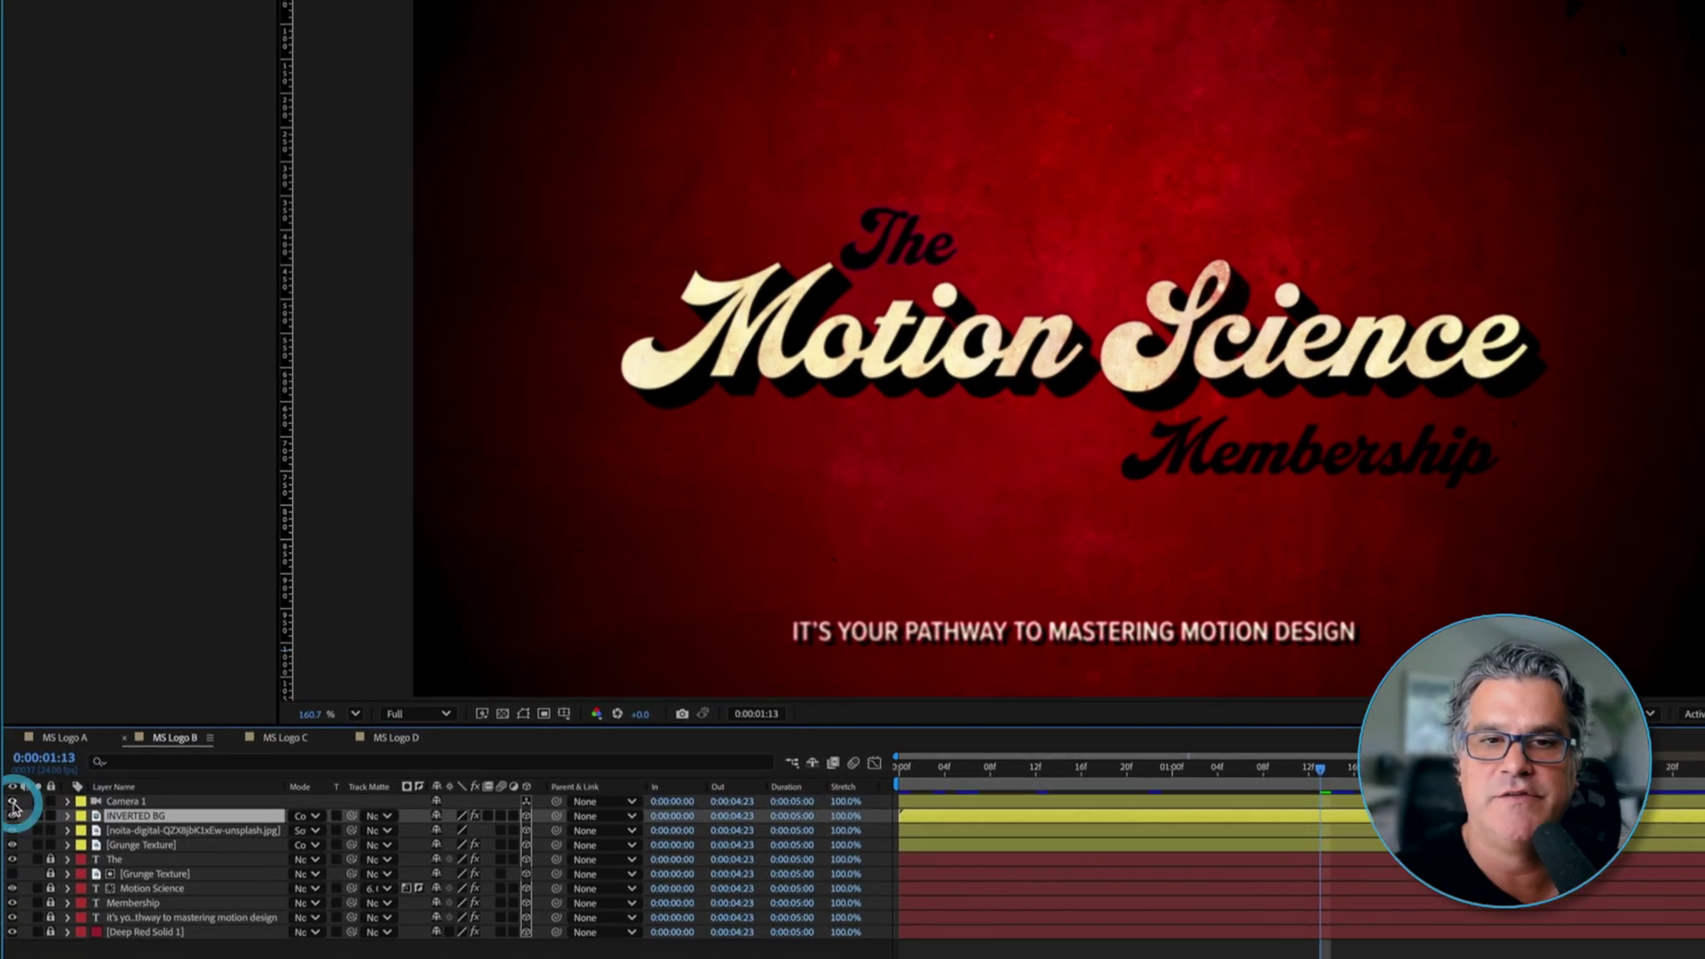
left_click(123, 801)
key("a")
key("a")
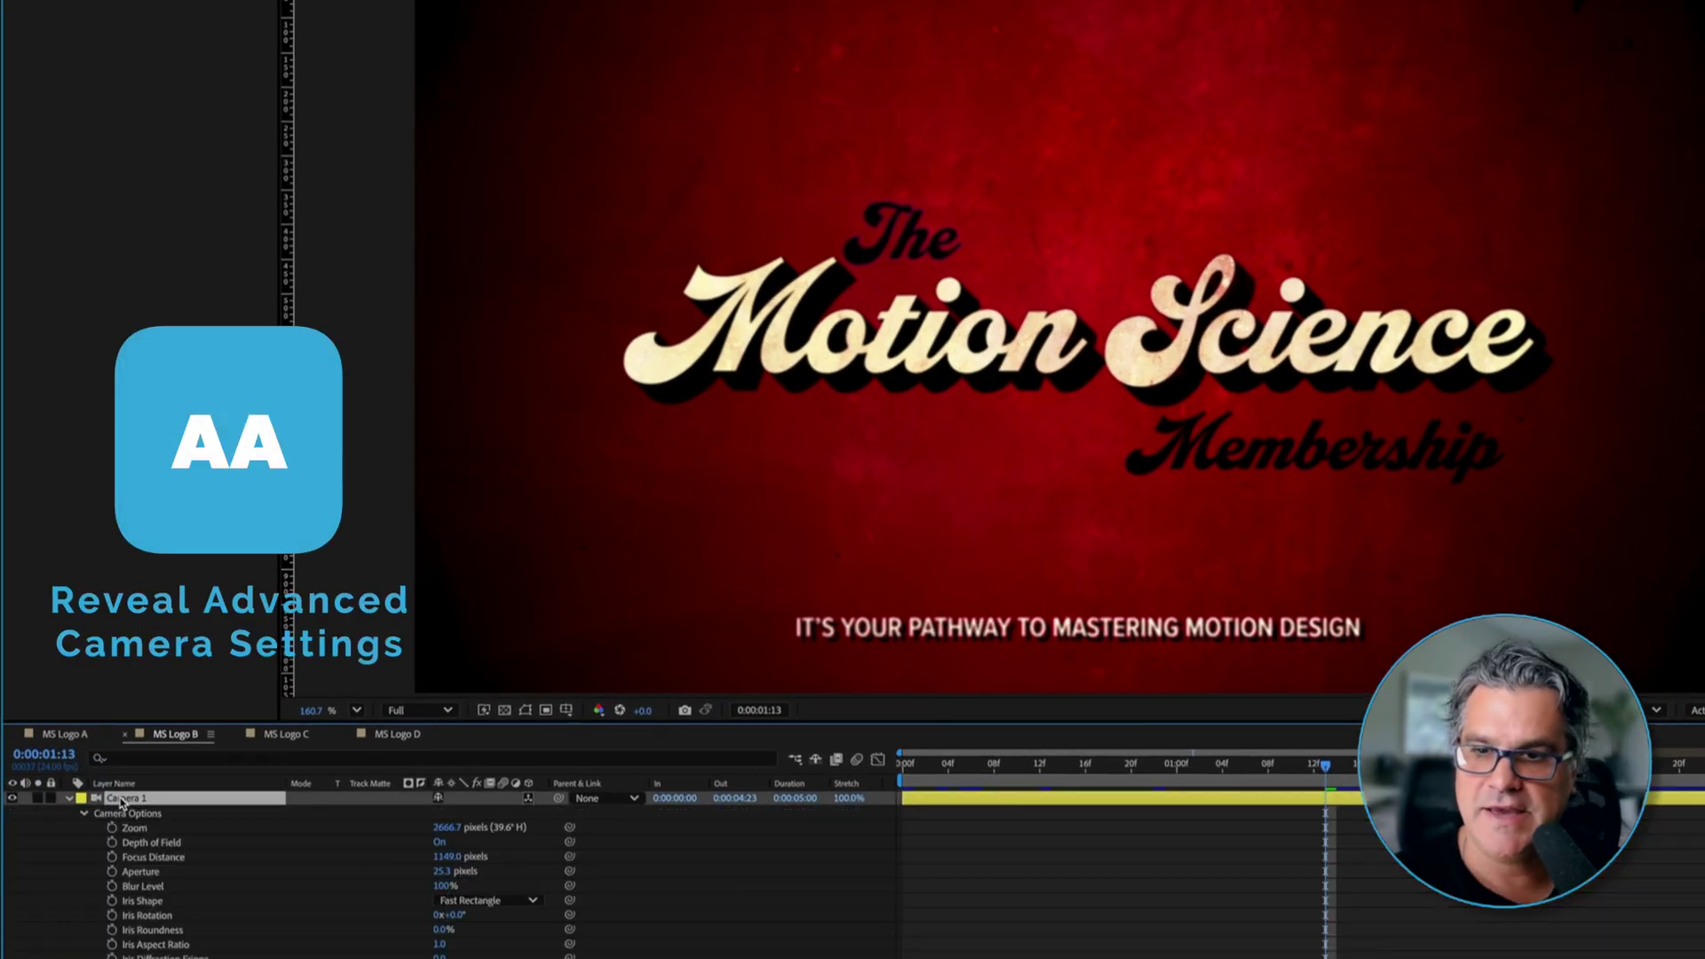
Examine Camera 1's Depth of Field setting and its X Position and Y Position properties.
left_click(147, 845)
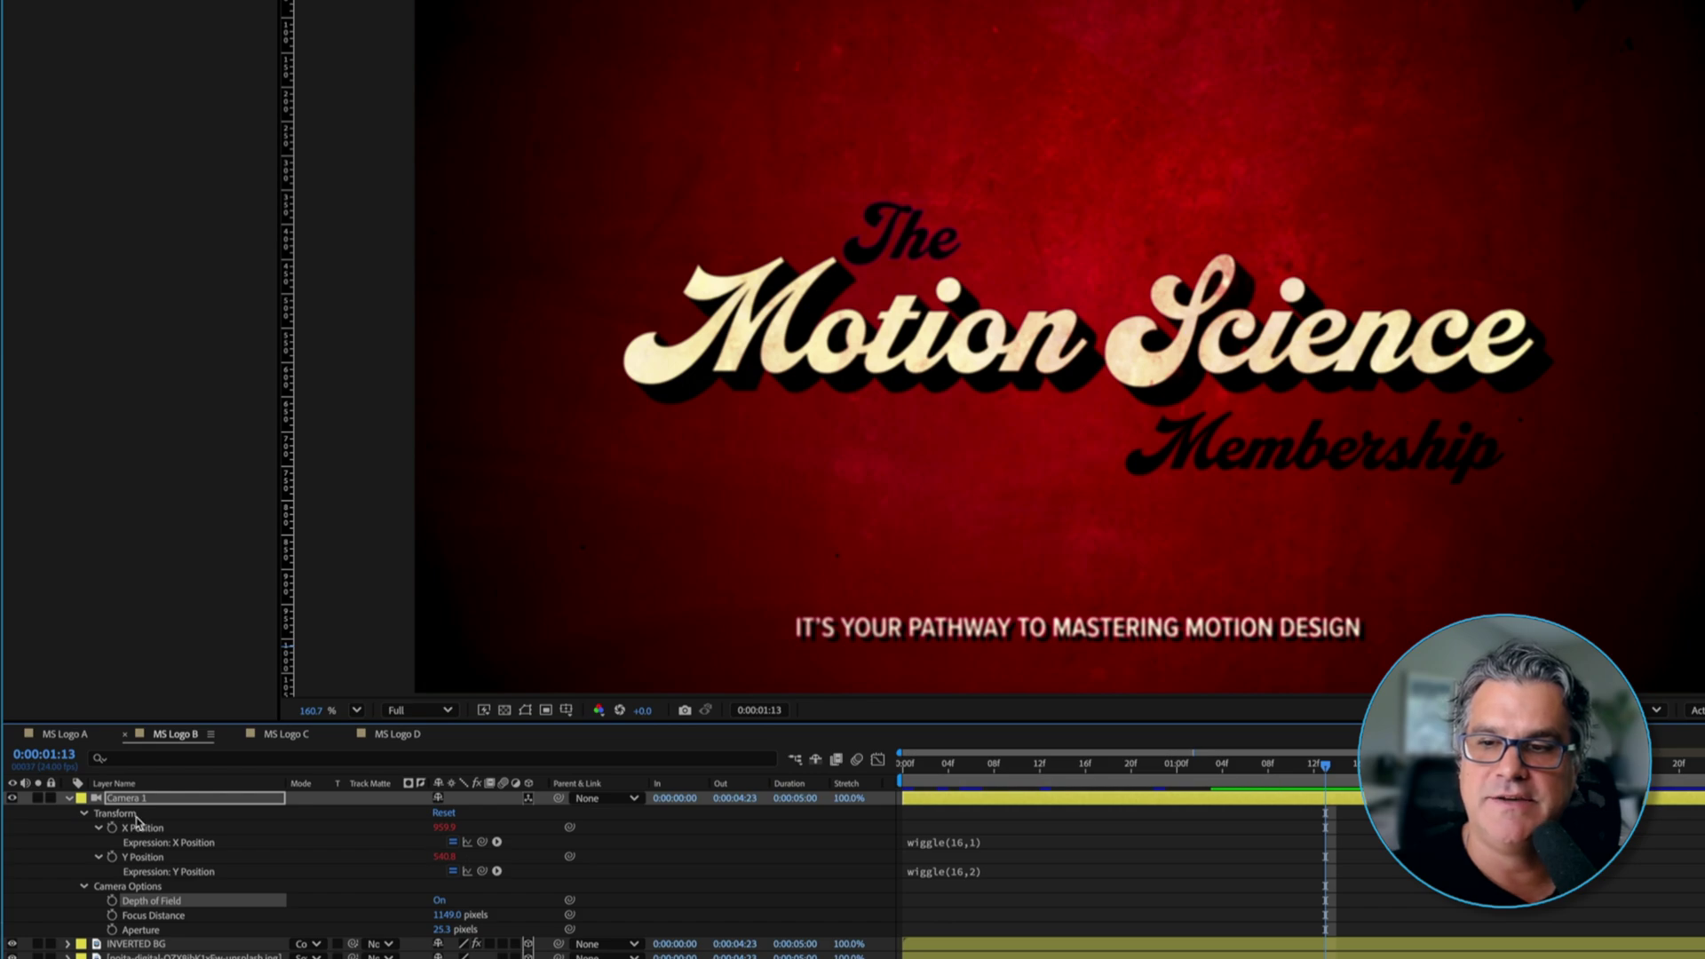
left_click(140, 827)
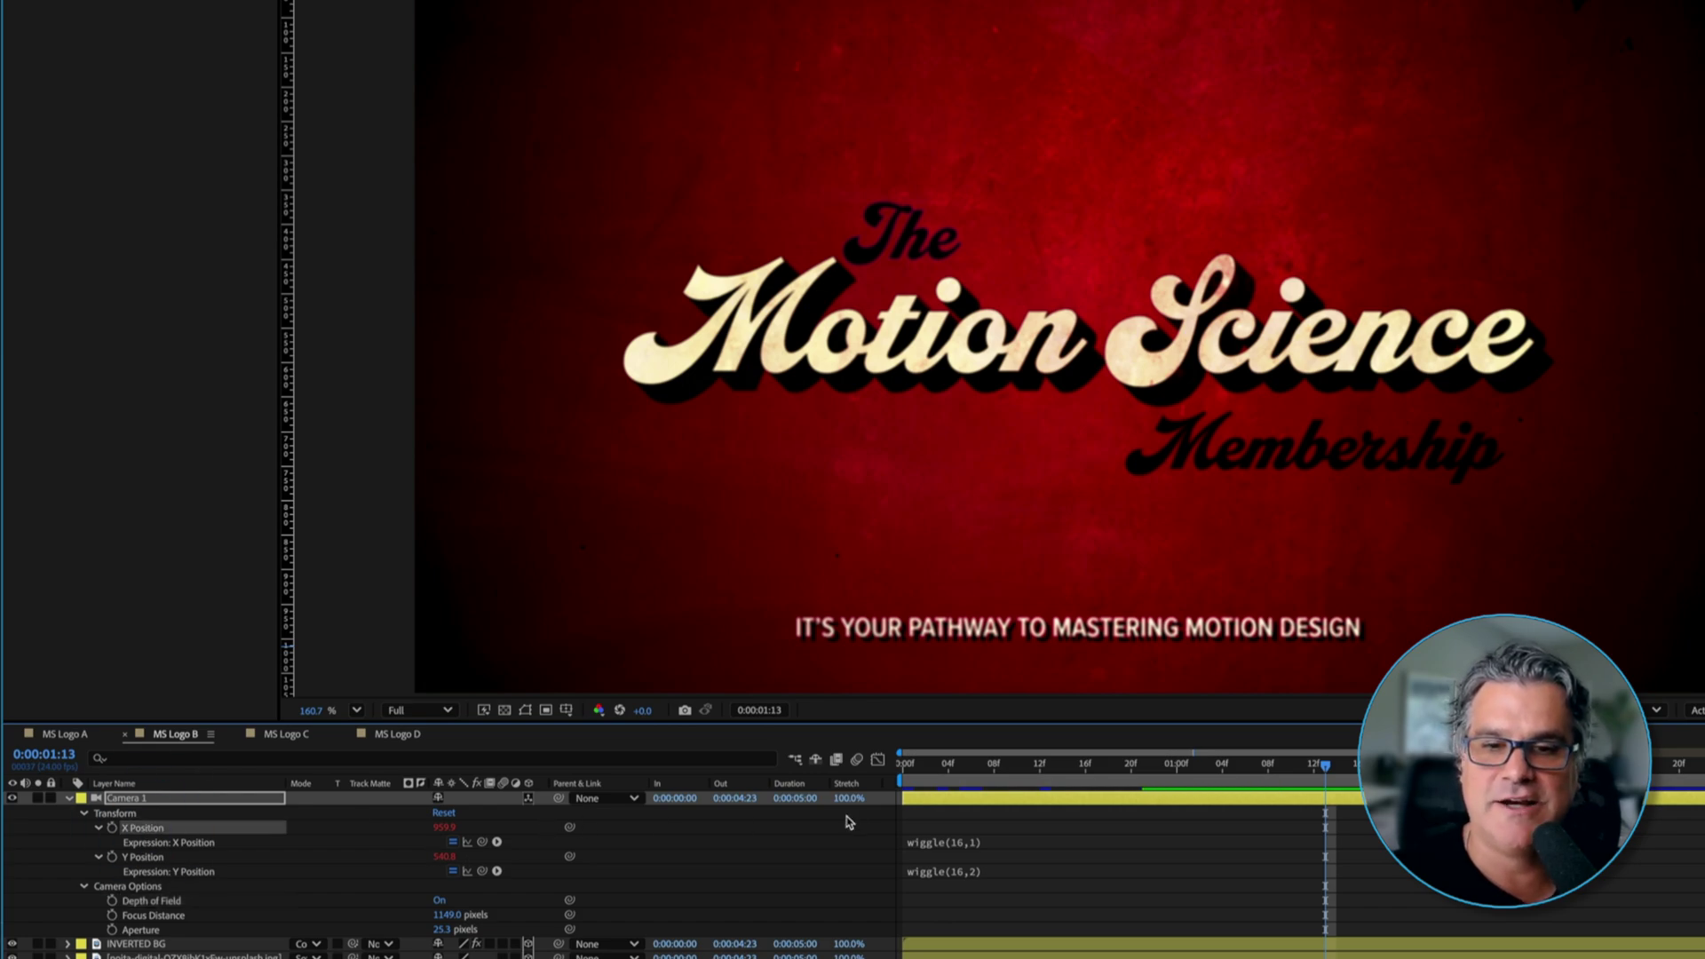
left_click(147, 857)
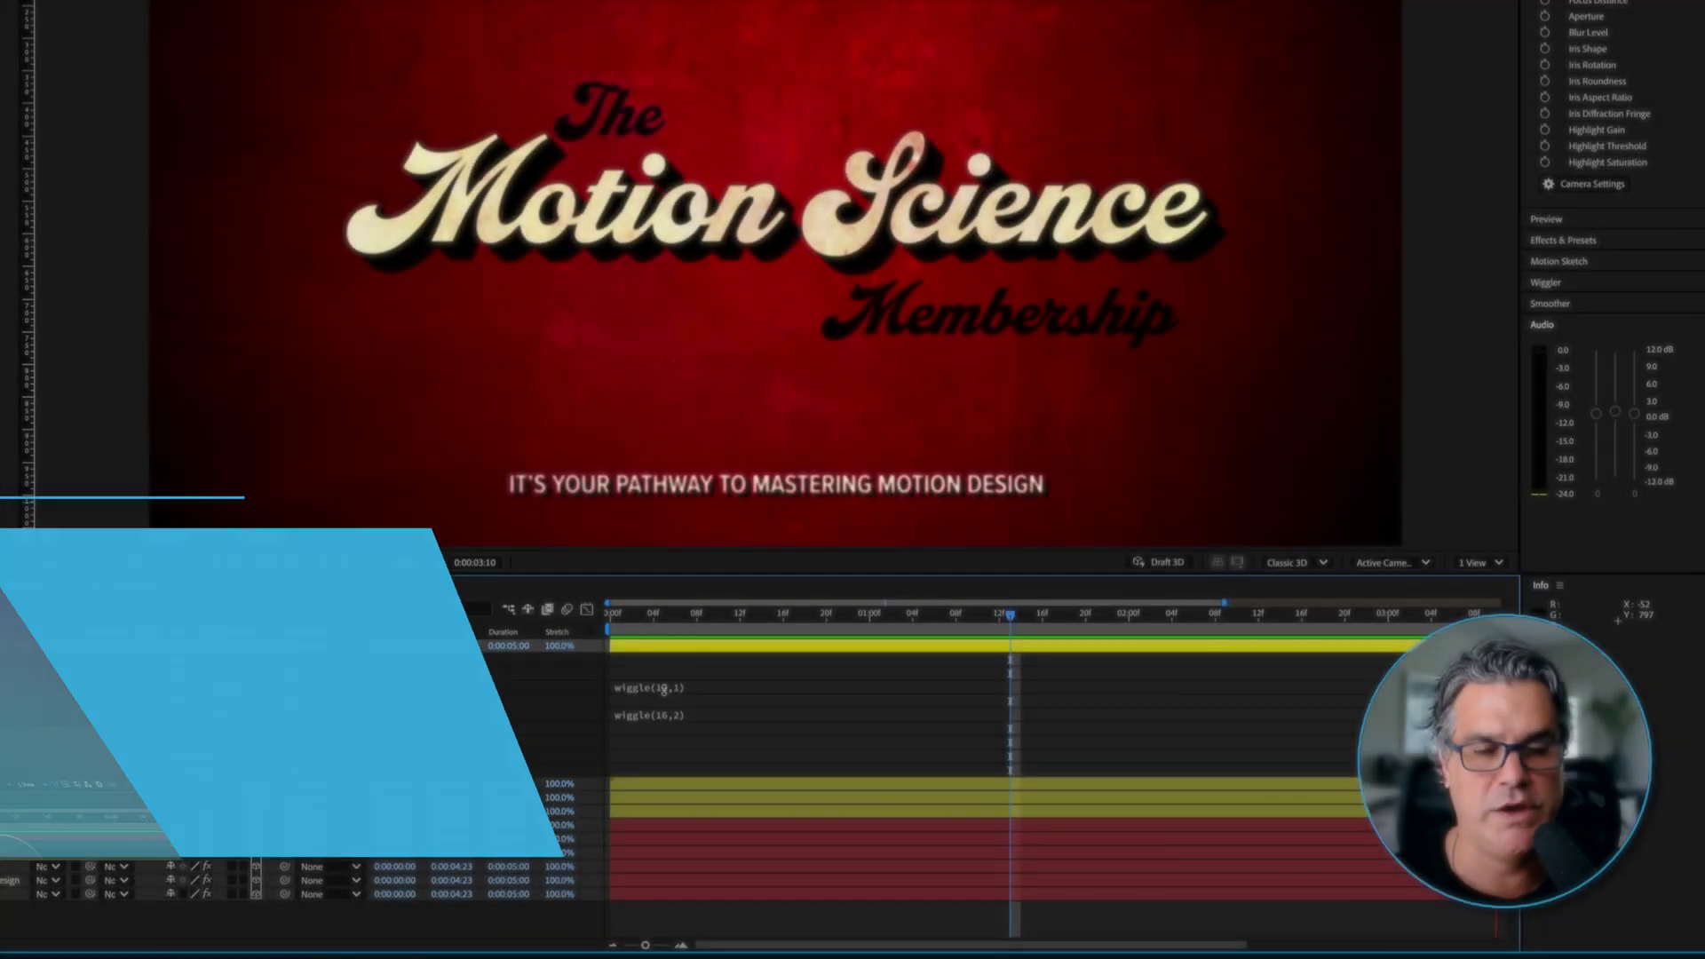
Examine the frequency and amplitude values in the wiggle expressions on Camera 1's X Position and Y Position.
left_click(665, 689)
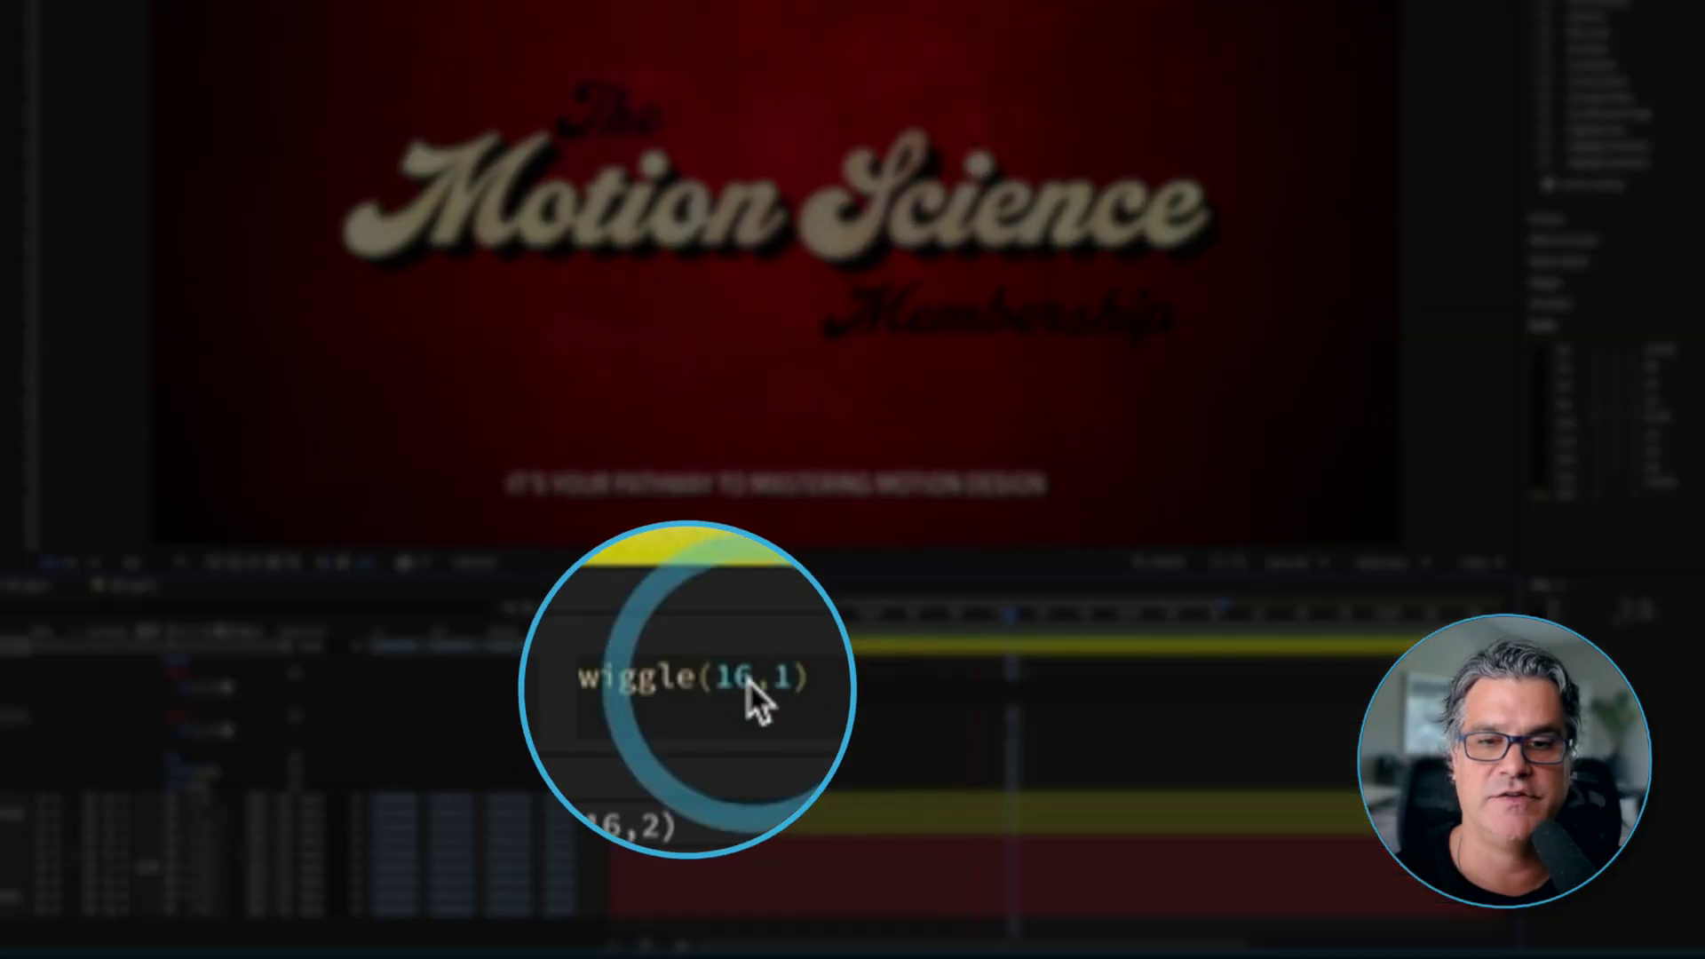
left_click(749, 680)
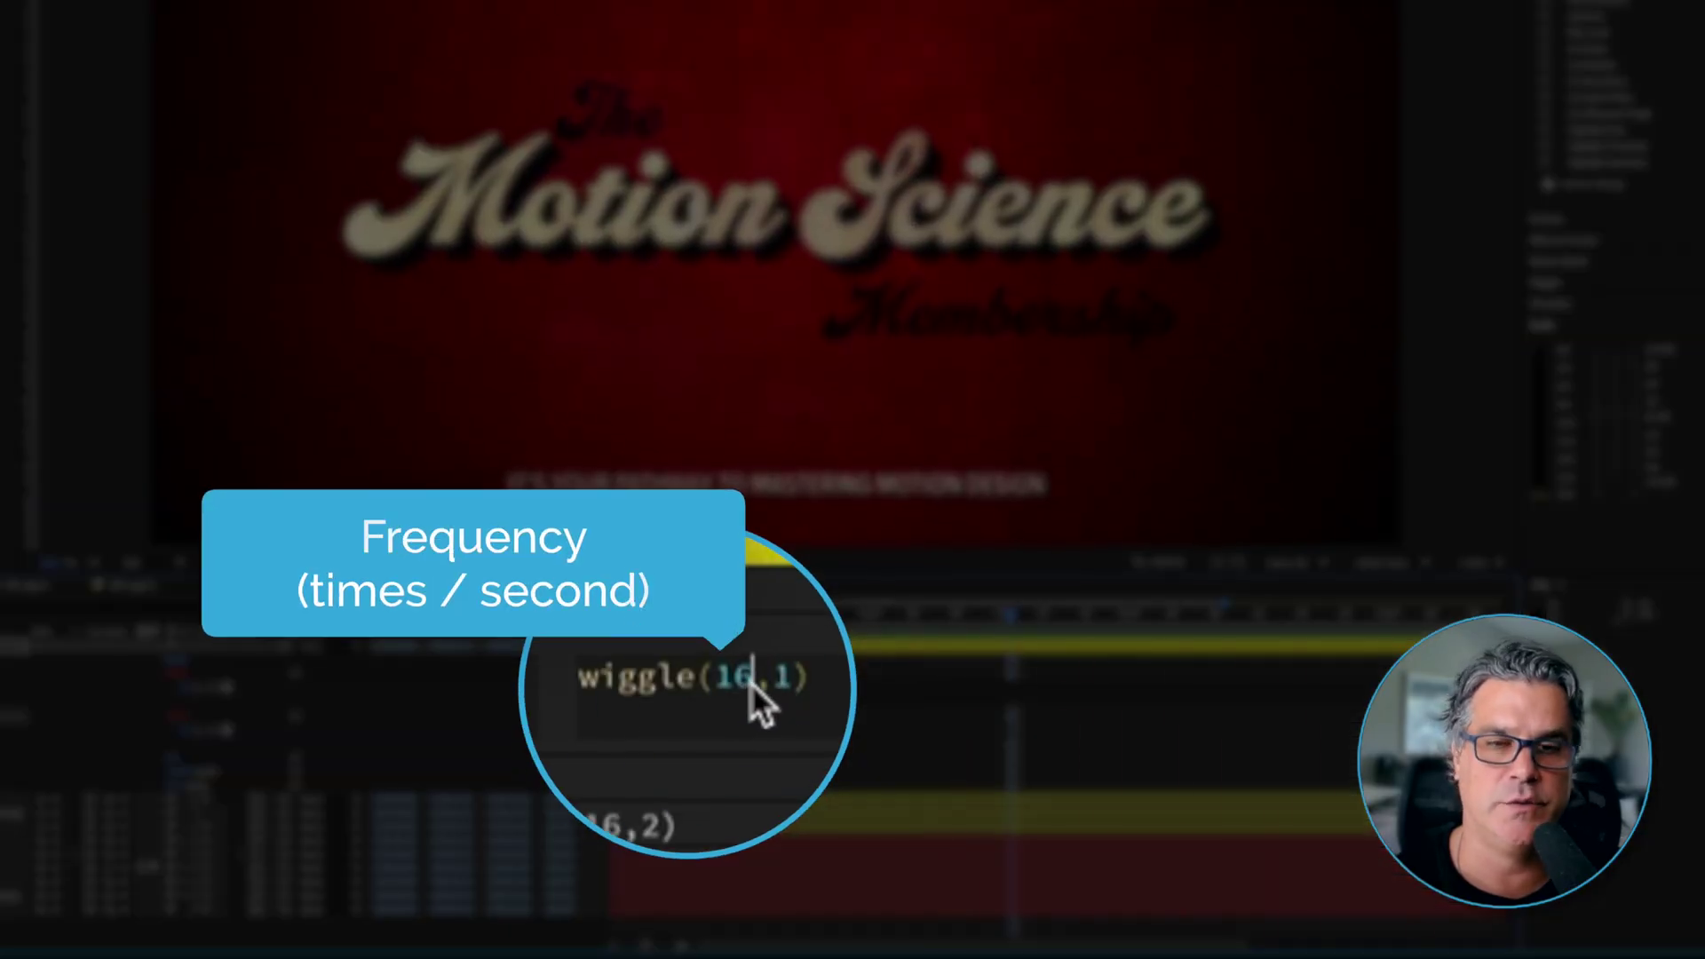
double_click(734, 679)
double_click(782, 681)
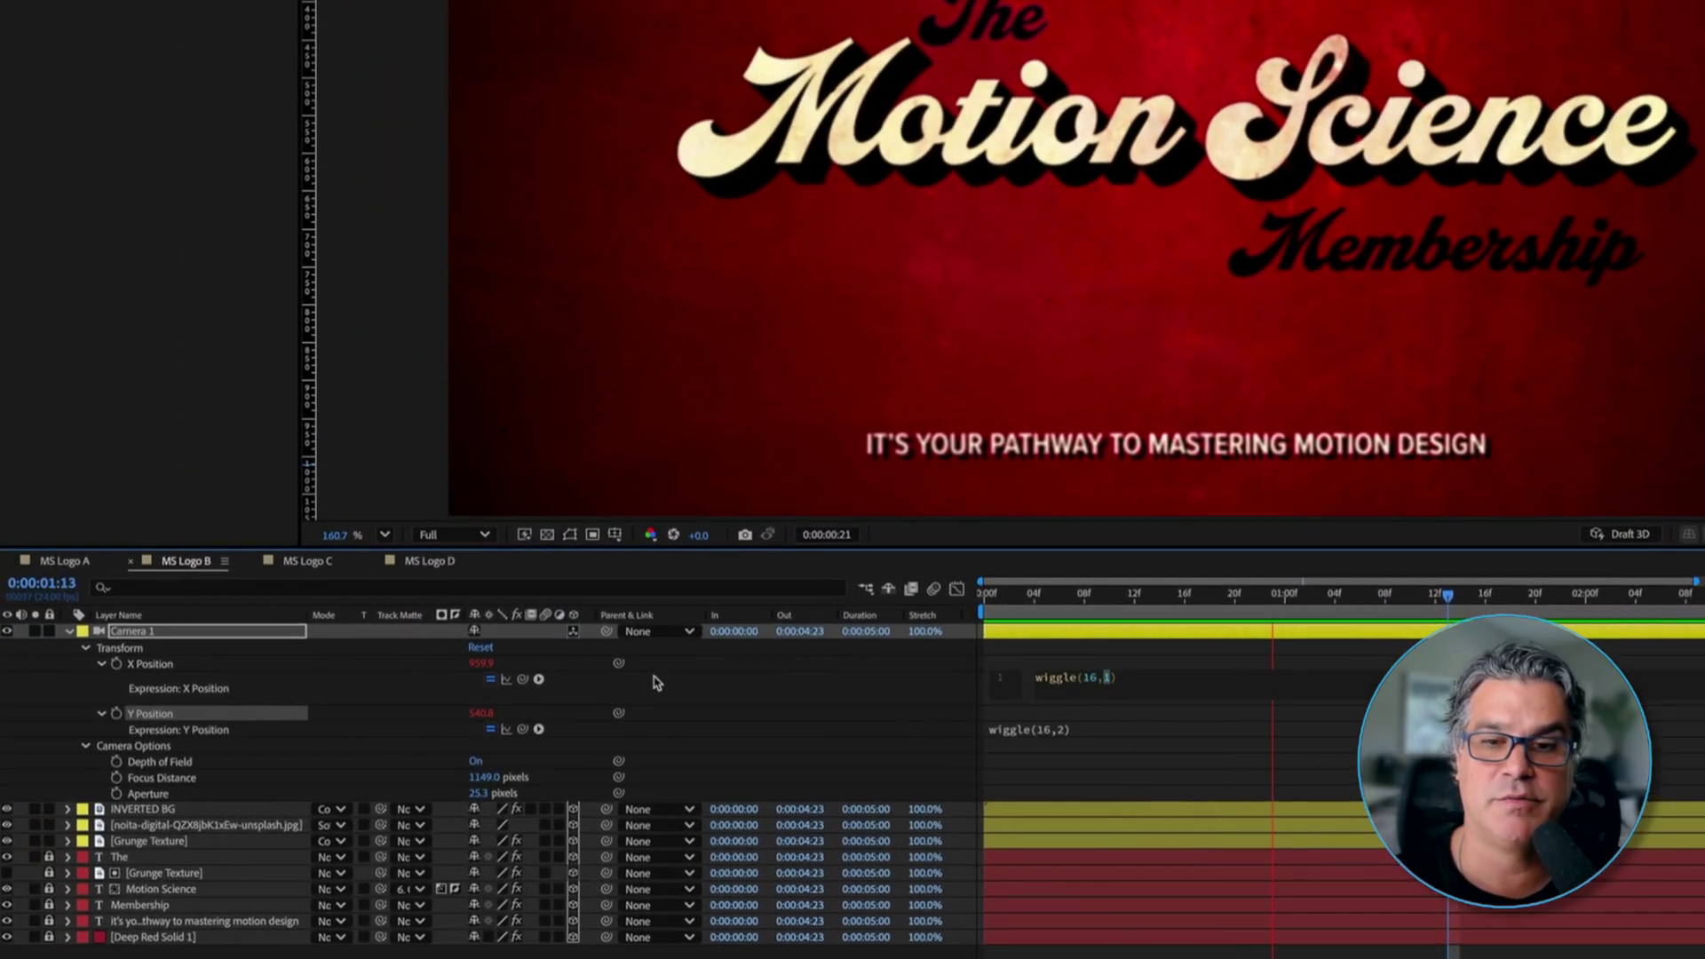
left_click(1056, 730)
left_click(1102, 727)
left_click(1114, 725)
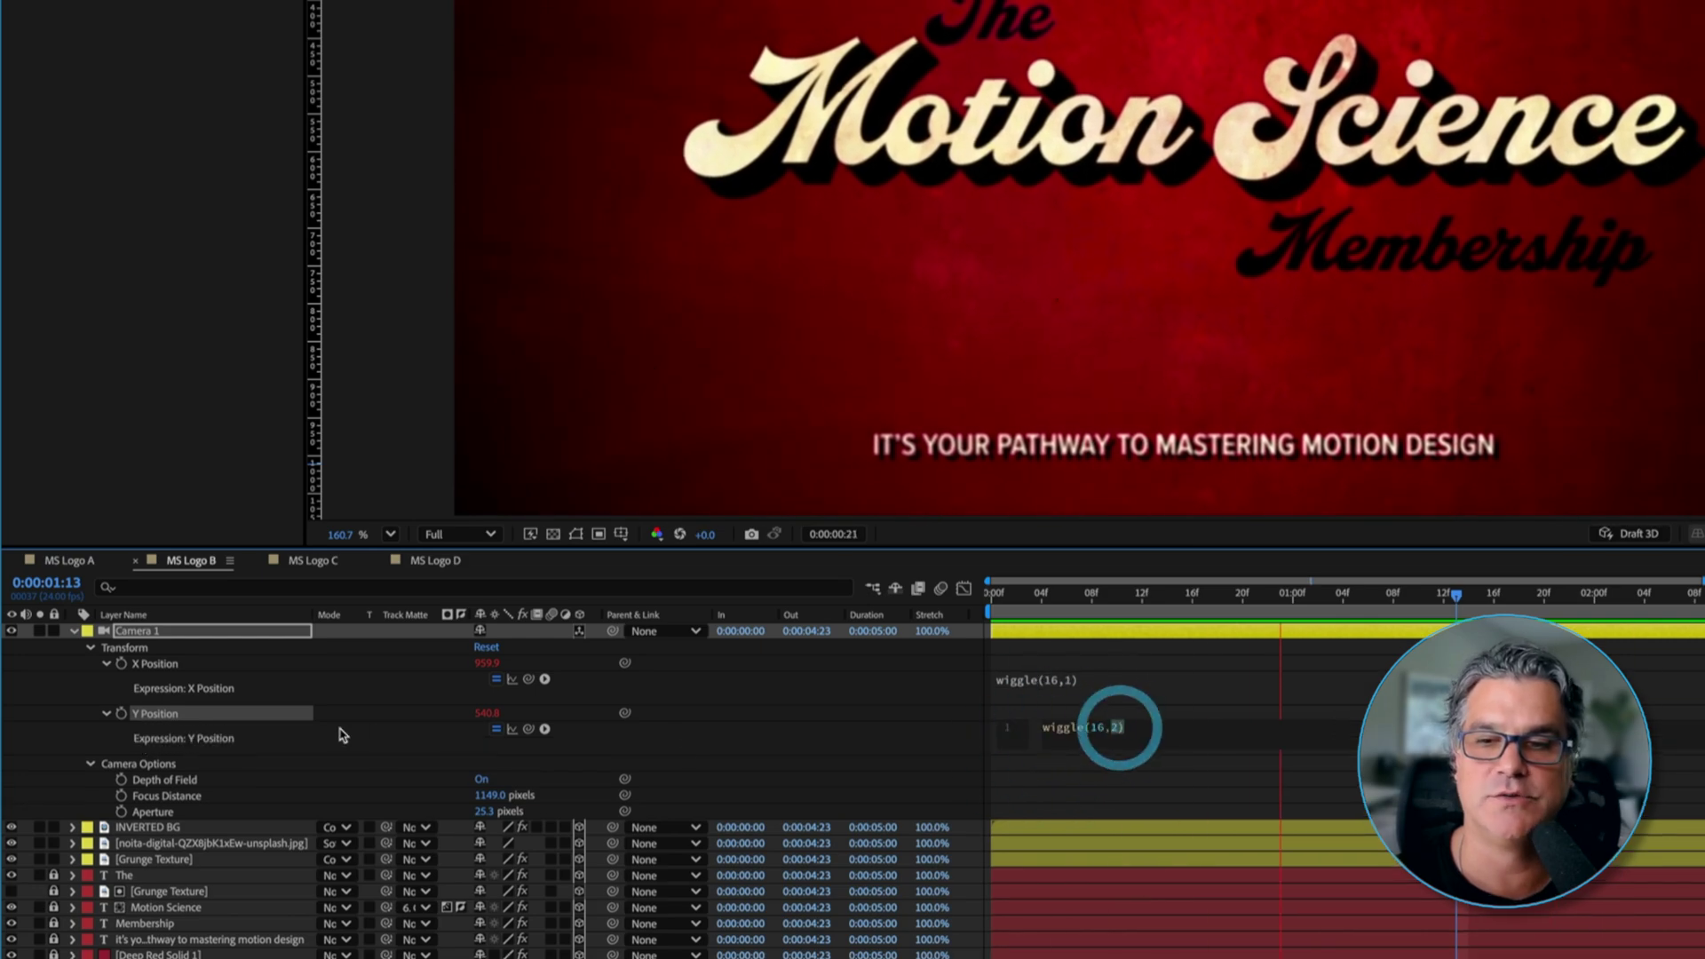
Examine the Tint and Posterize Time effects that accompany Fractal Noise on the fractal layer in MS Logo C.
left_click(1289, 690)
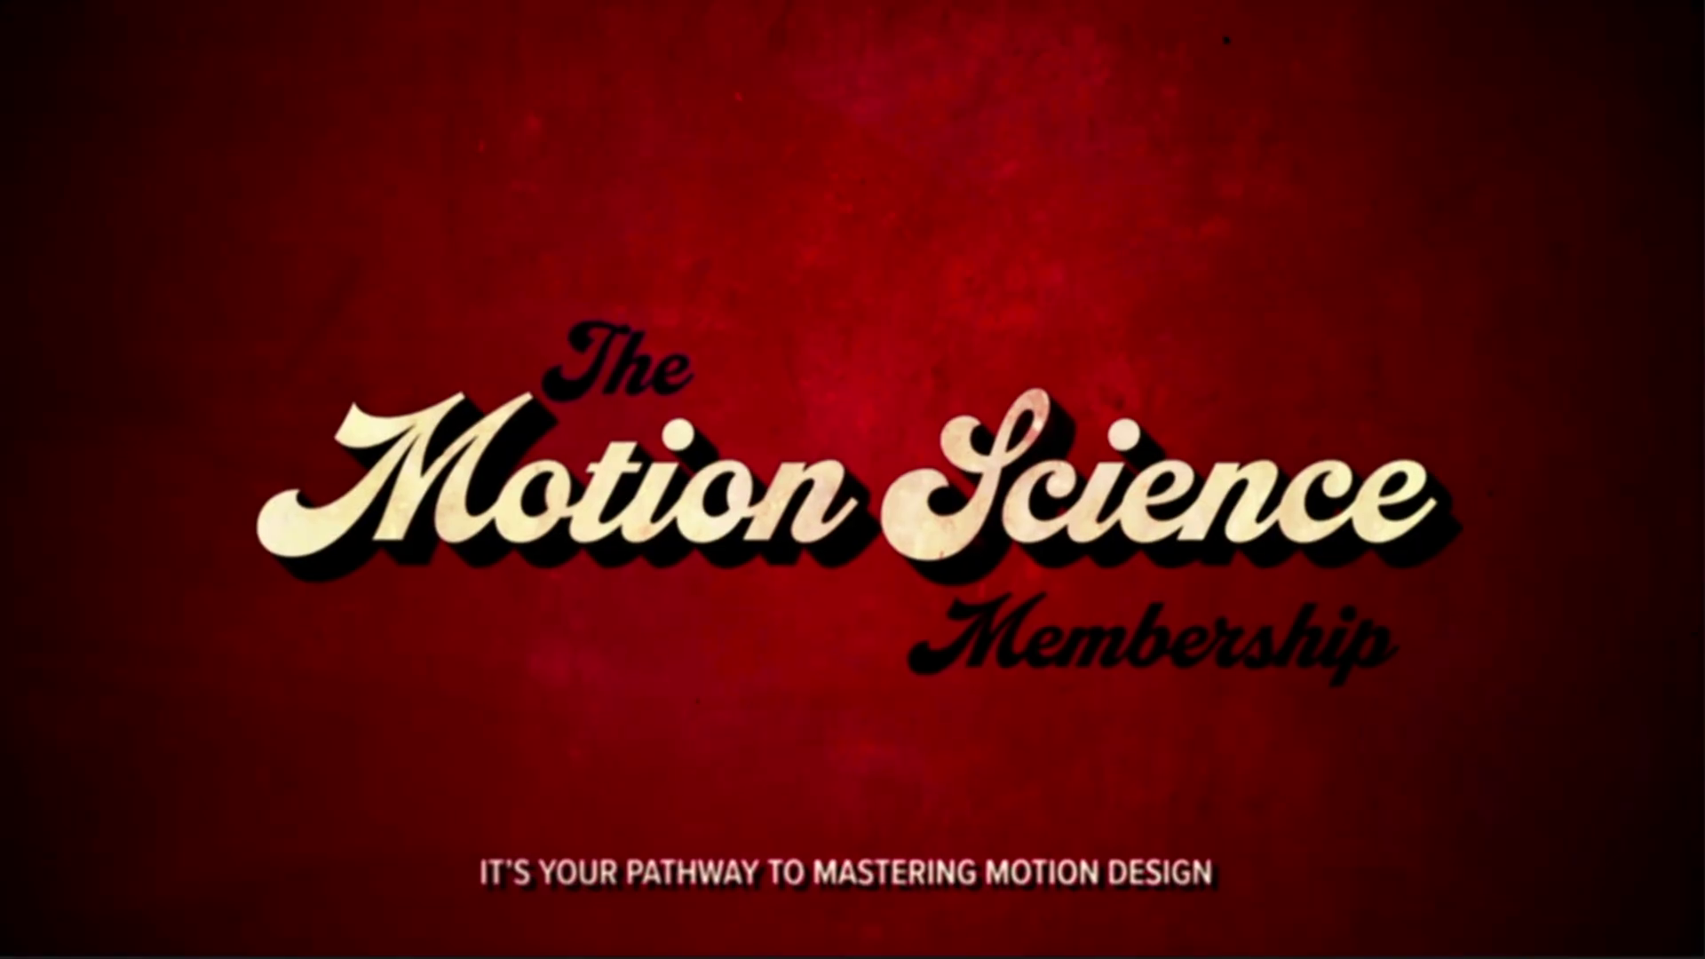
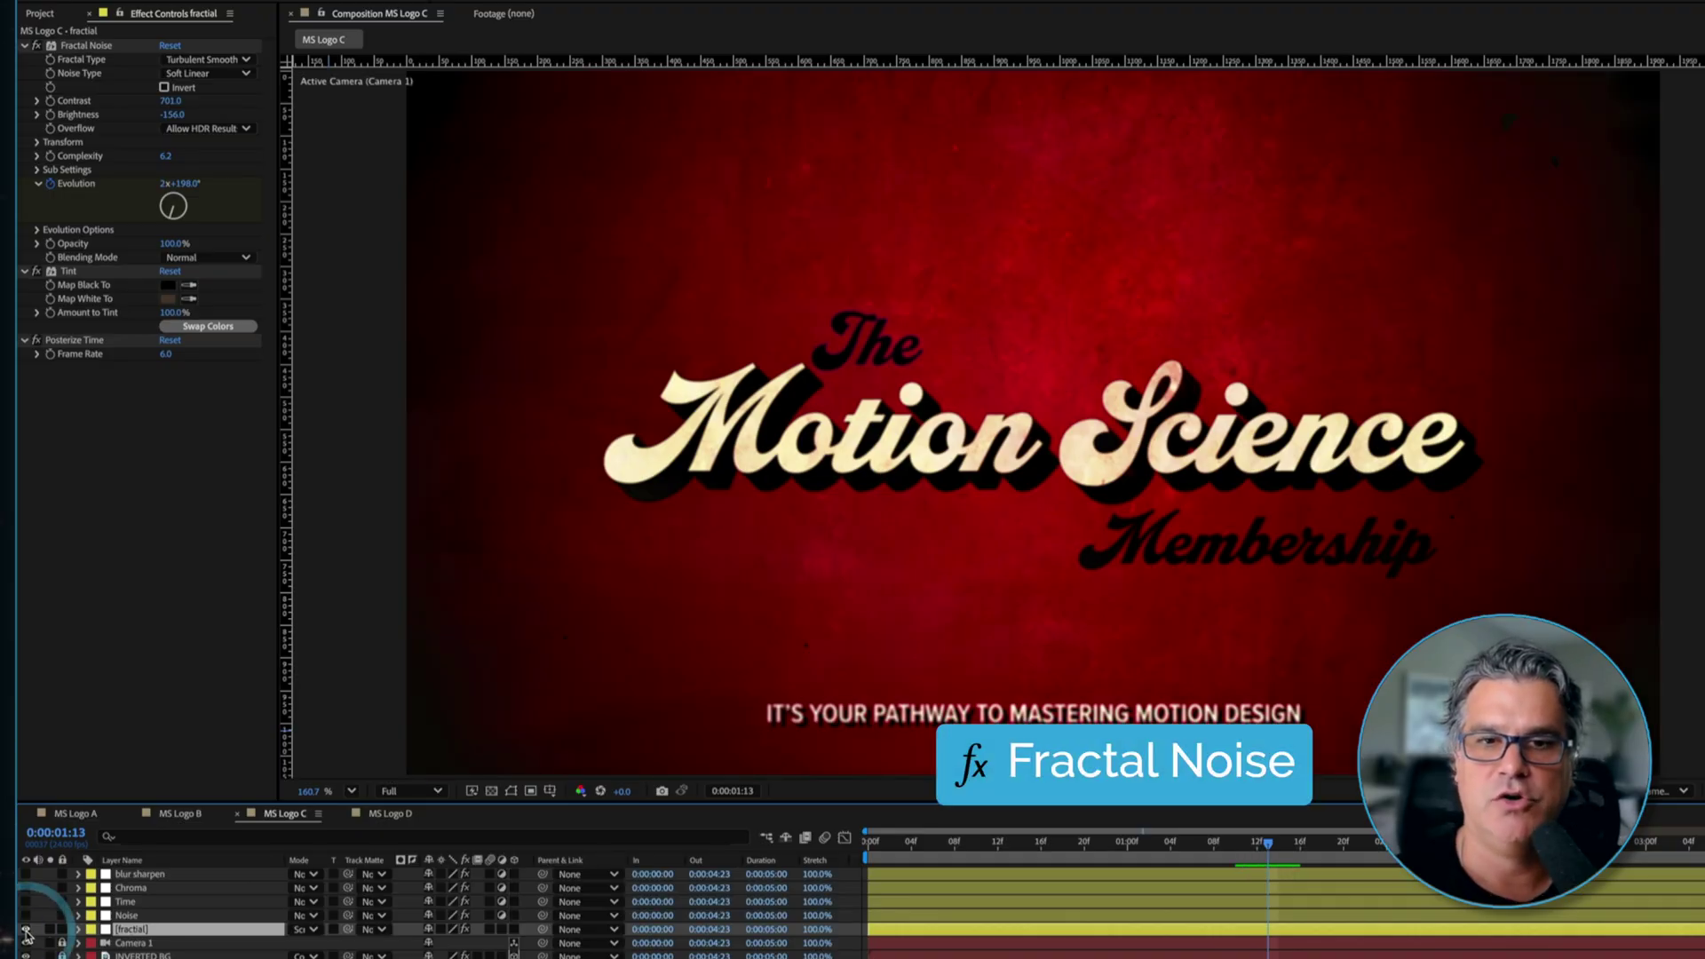
left_click(68, 270)
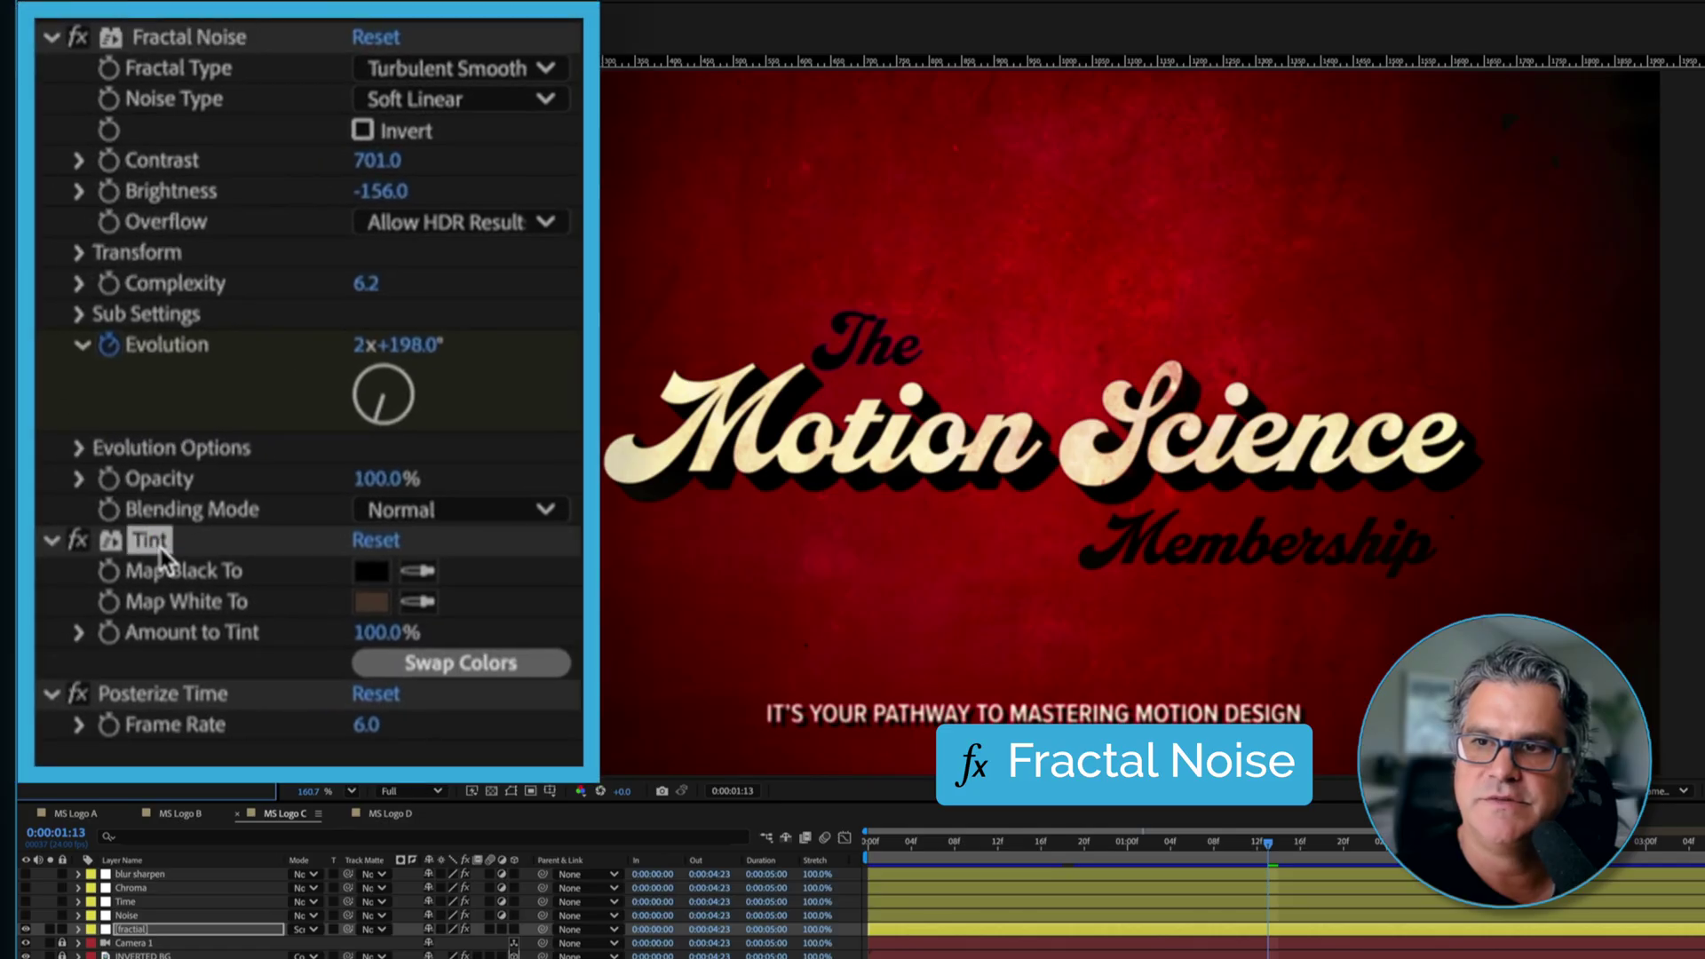
left_click(150, 695)
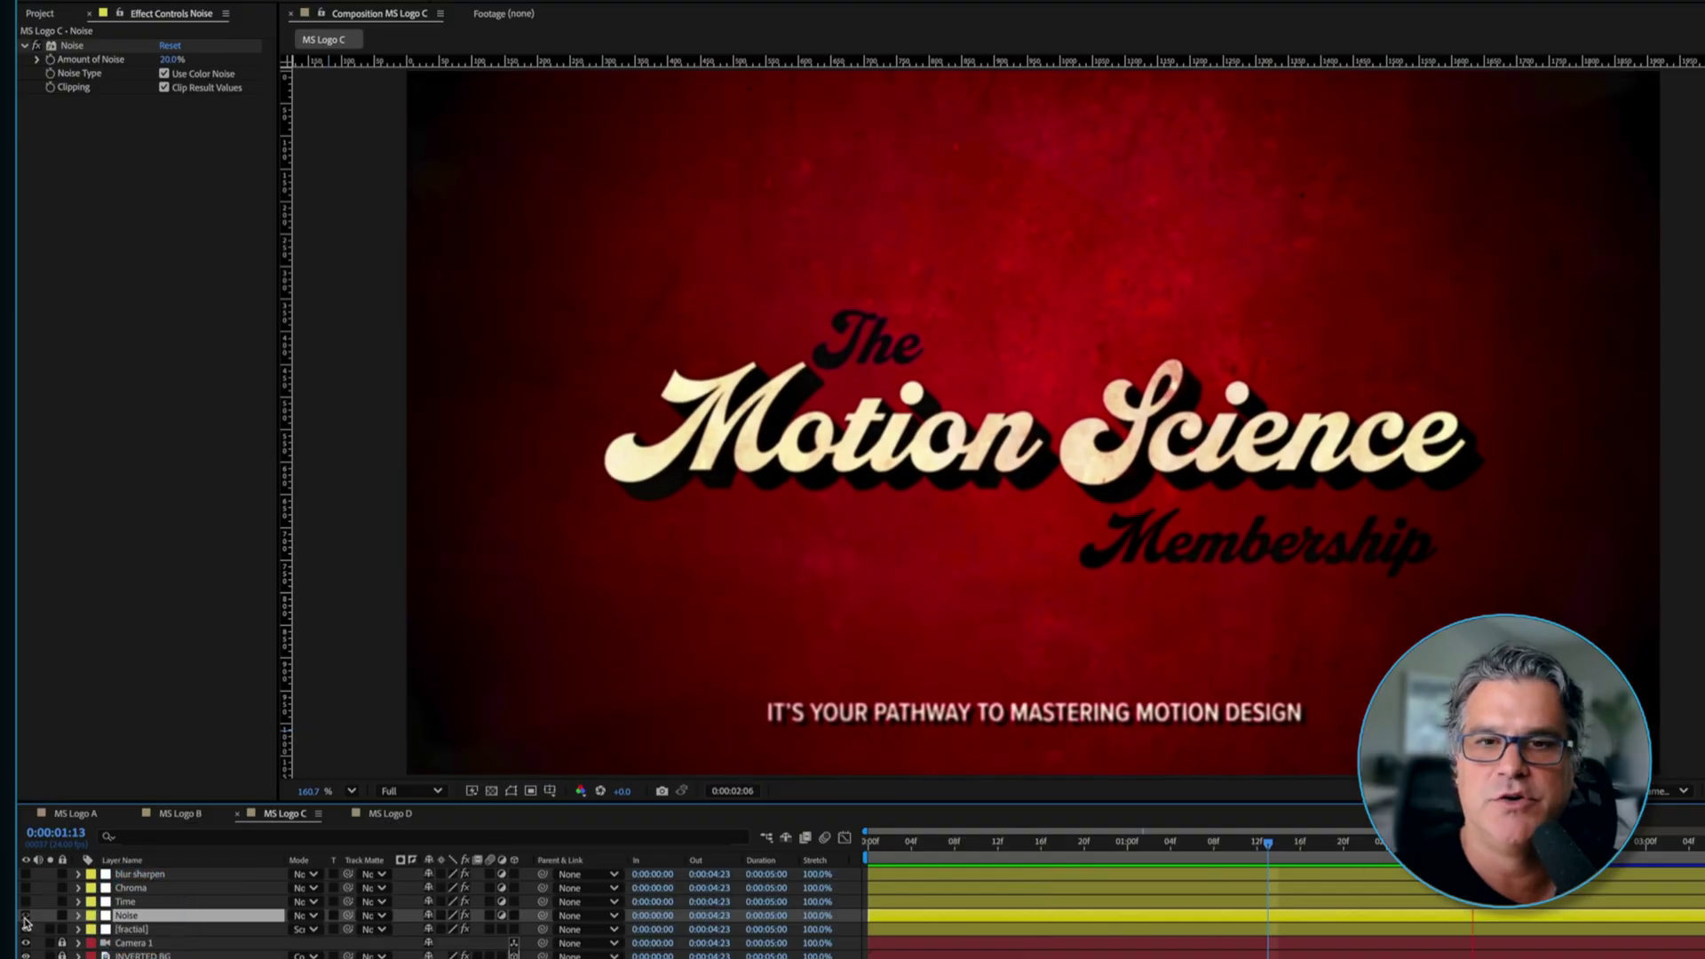
Enable the Noise layer and inspect its color grain up close on the title lettering.
left_click(25, 916)
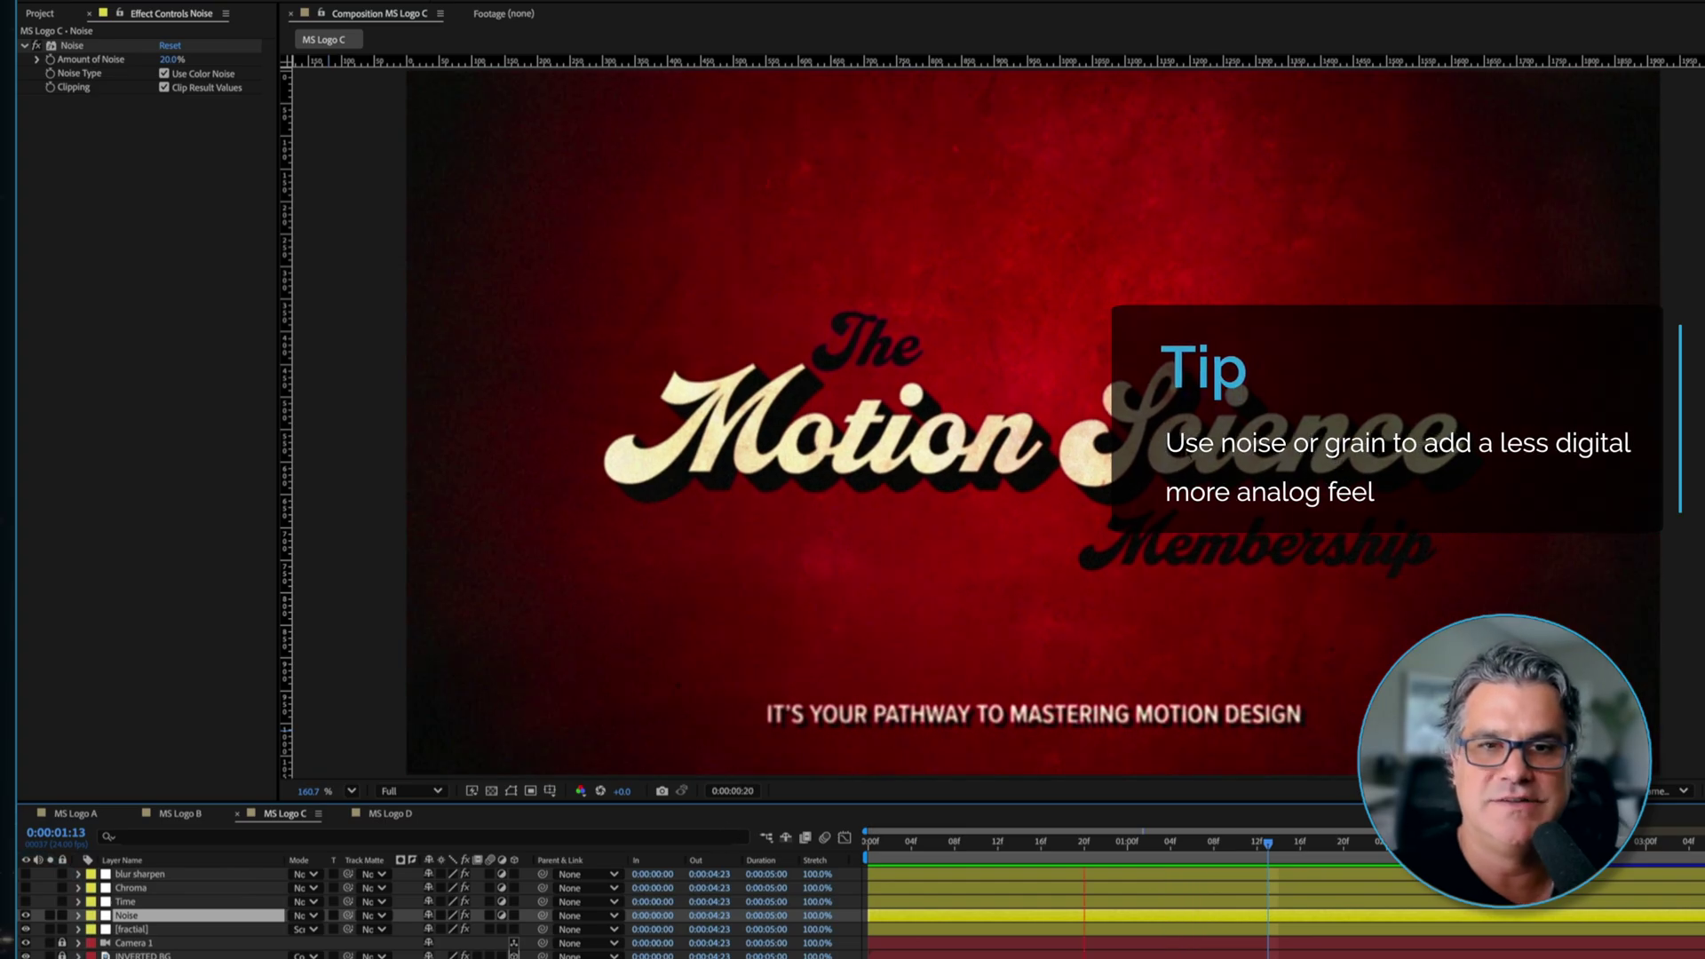
scroll(1139, 462, "up", 4)
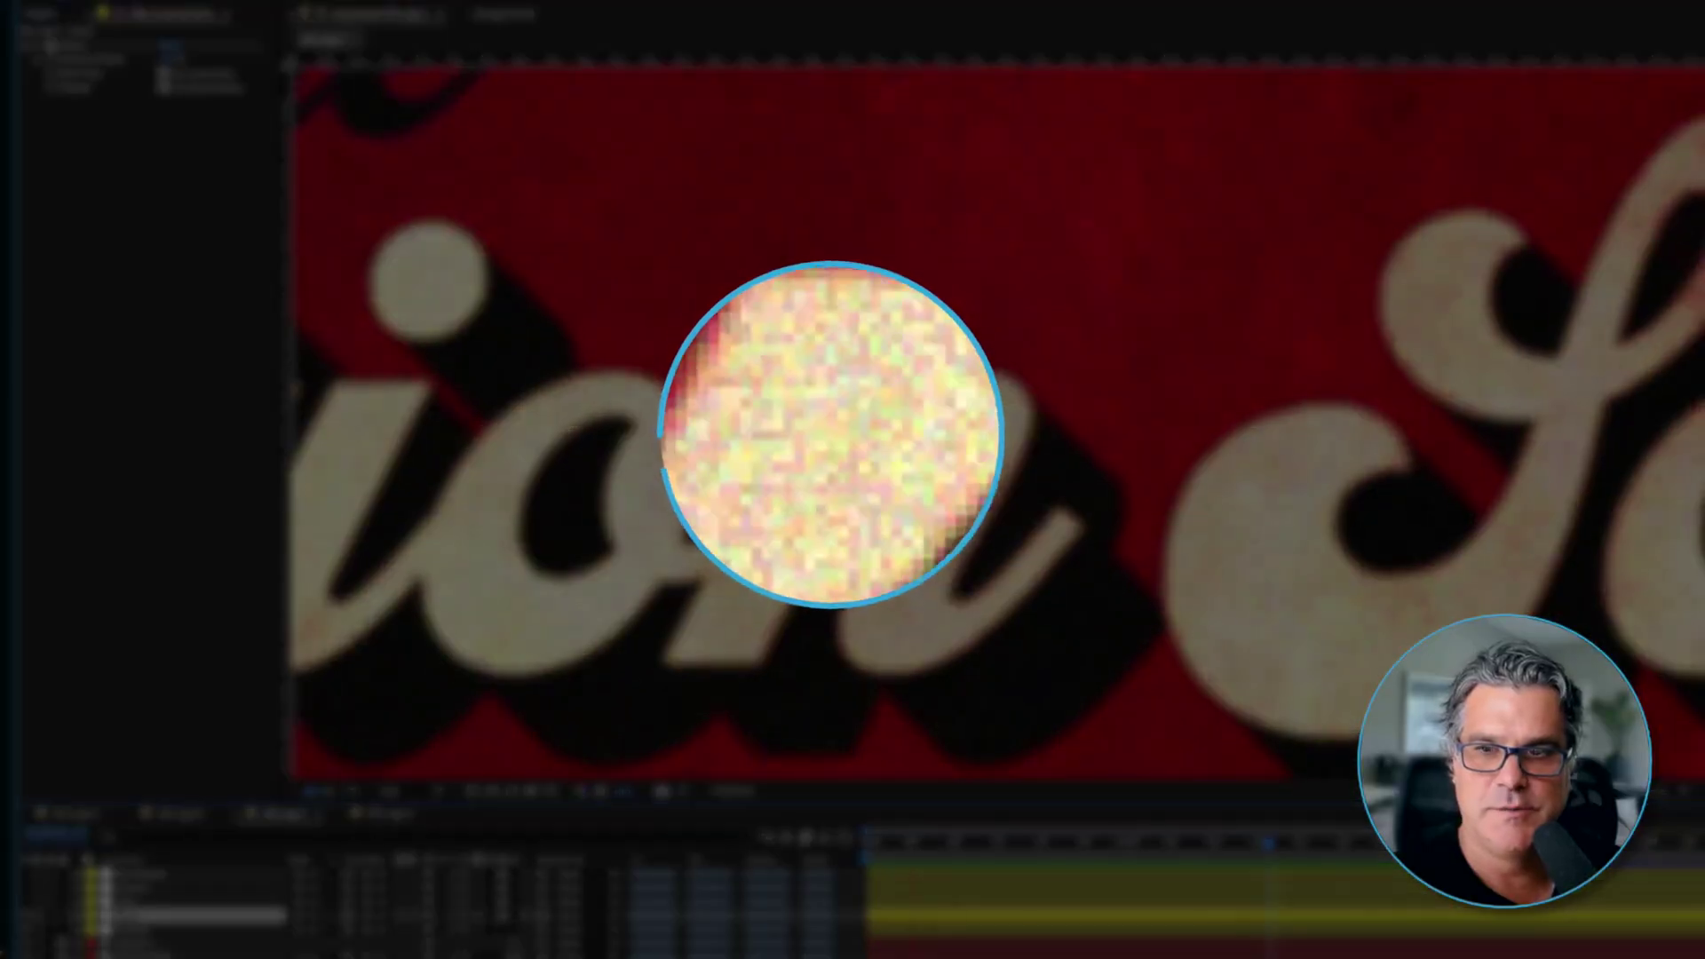
left_click(26, 915)
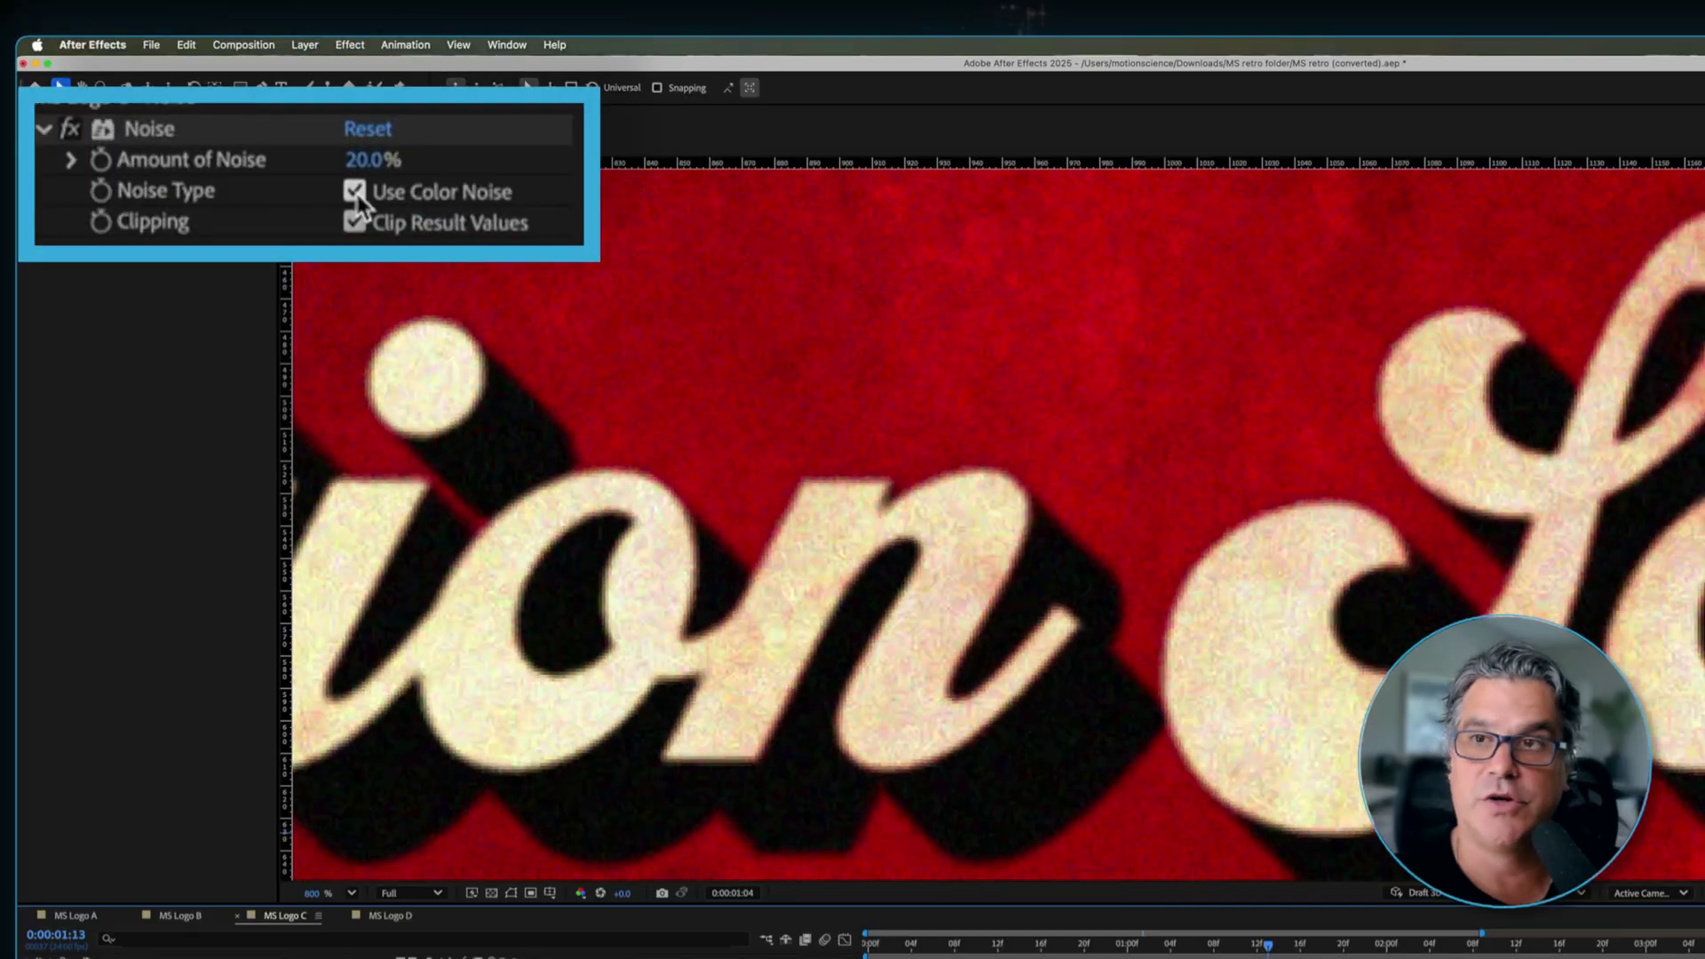
left_click(162, 176)
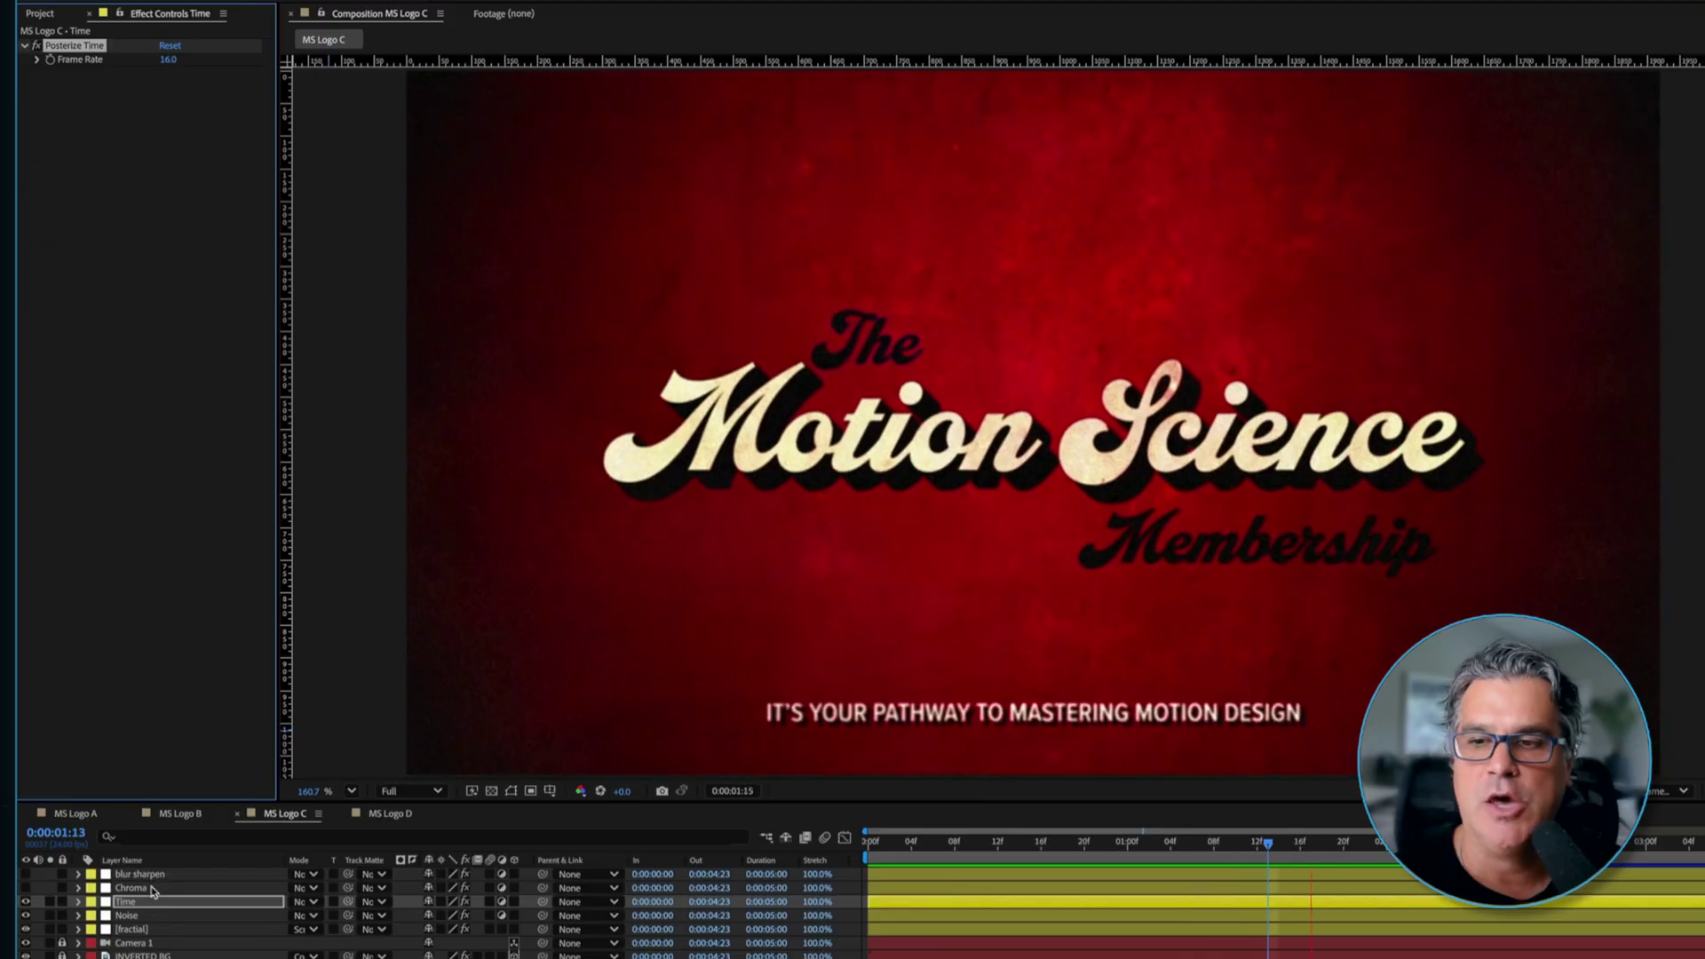
Examine the Chroma layer and the blur sharpen layer's Fast Box Blur and Sharpen effects, viewing the title up close.
left_click(149, 887)
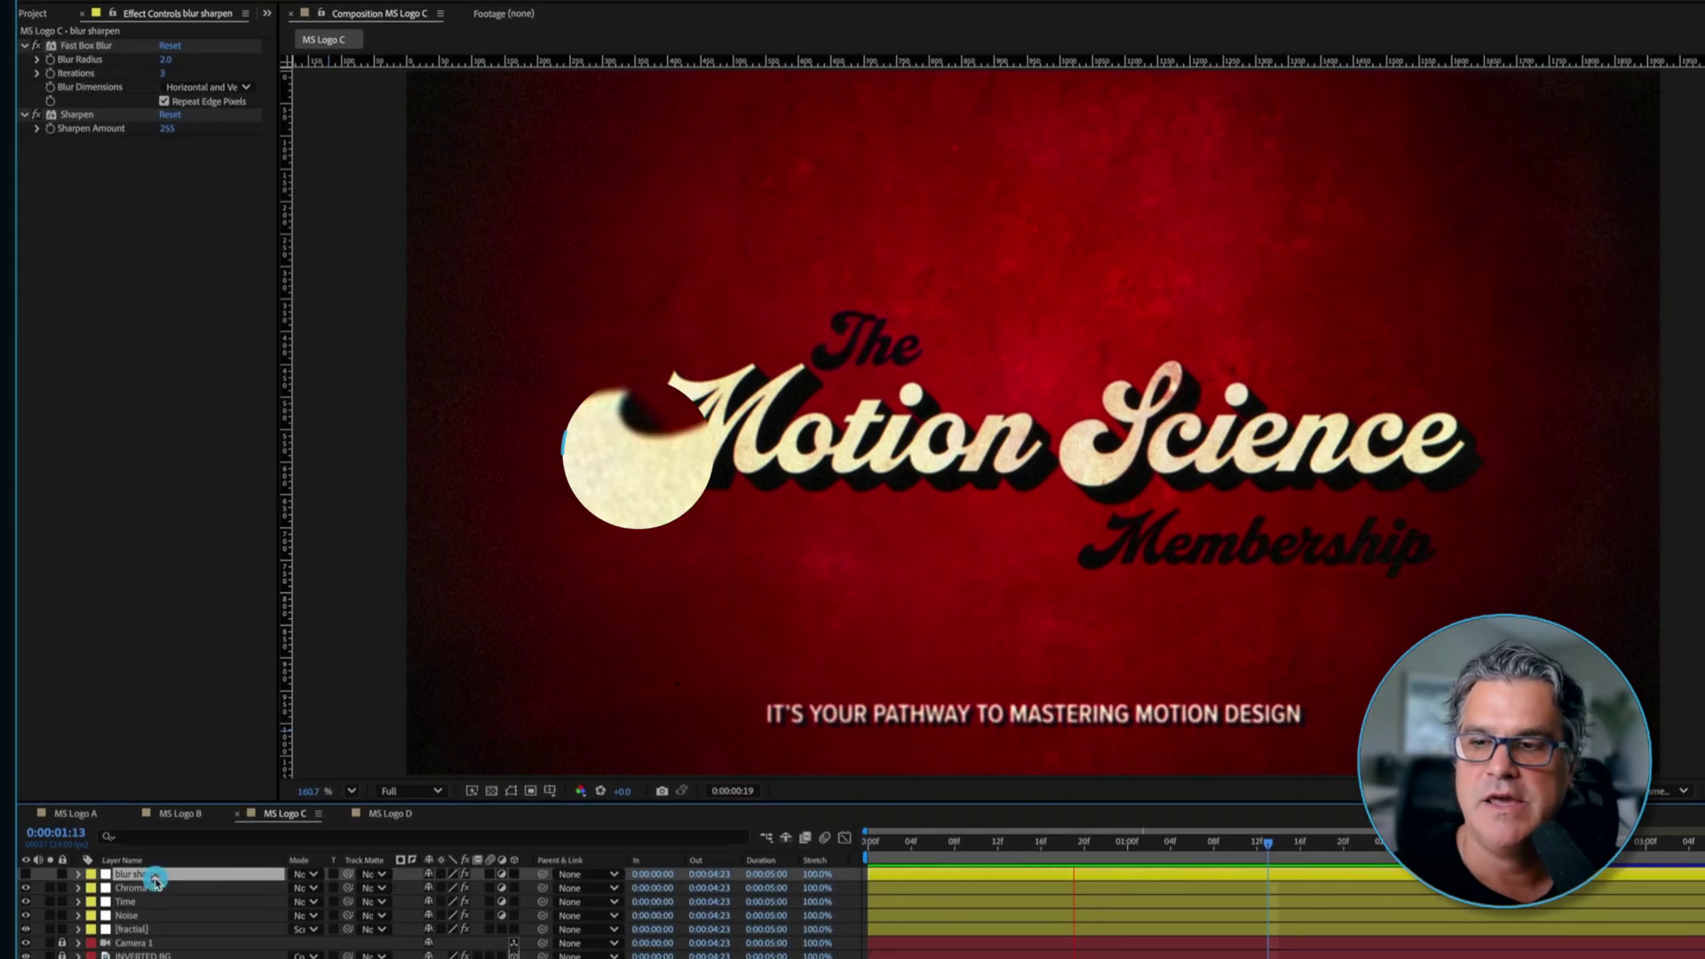
left_click(105, 882)
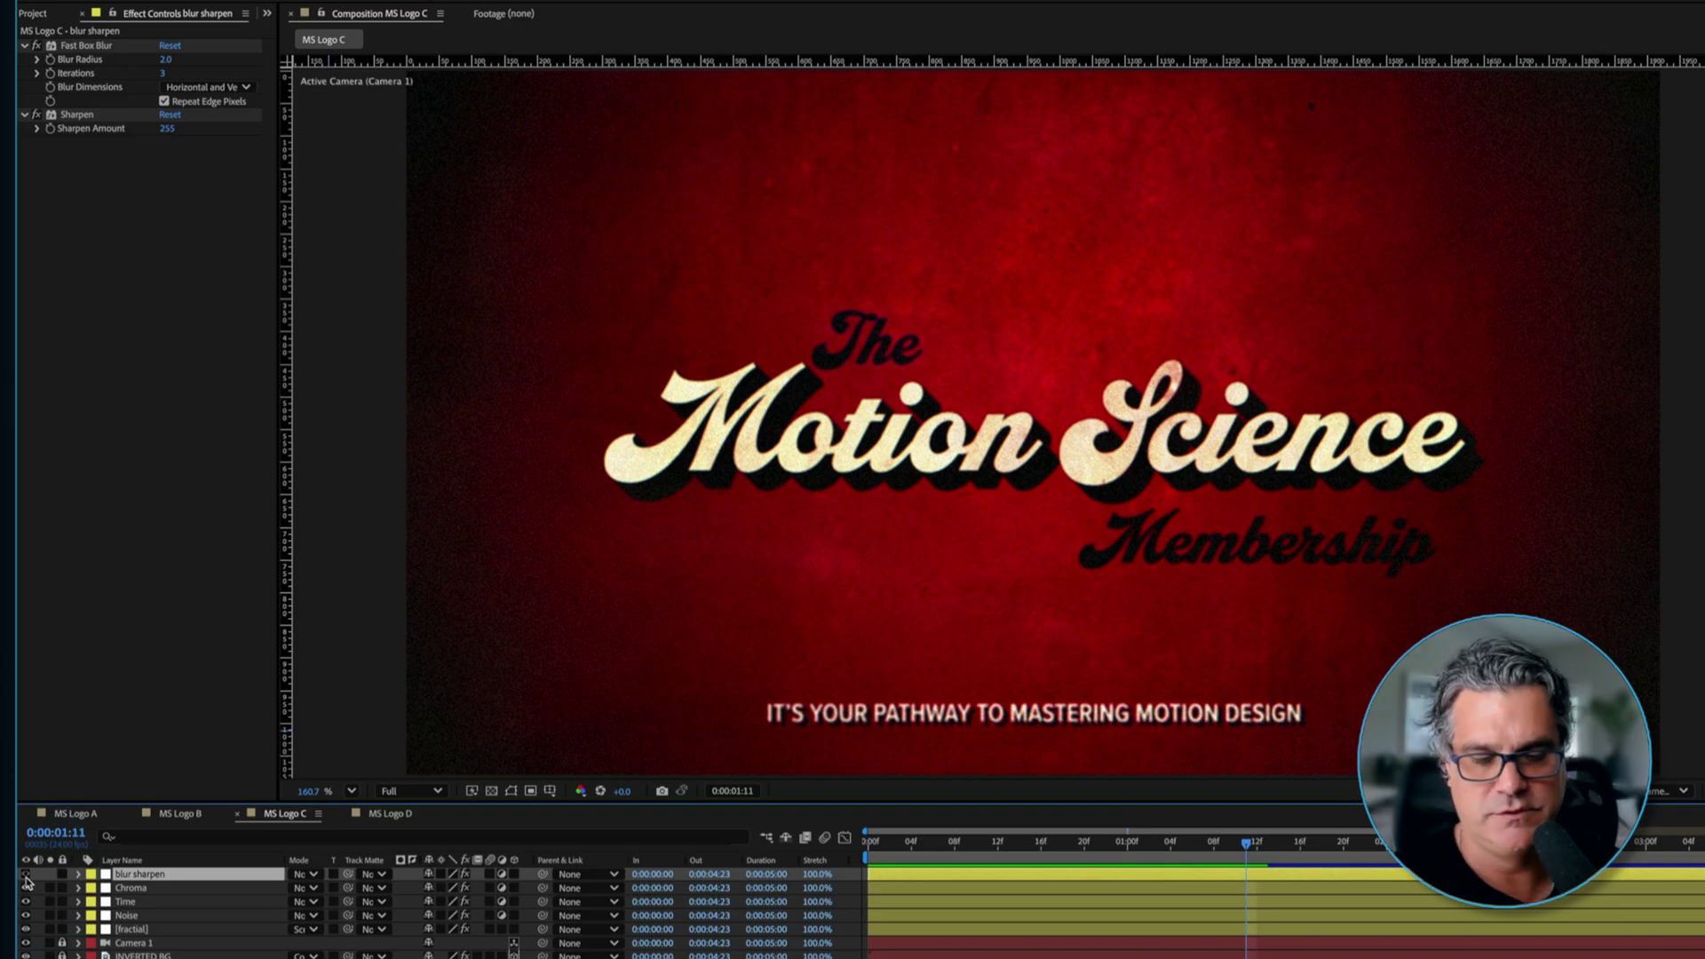
key("period")
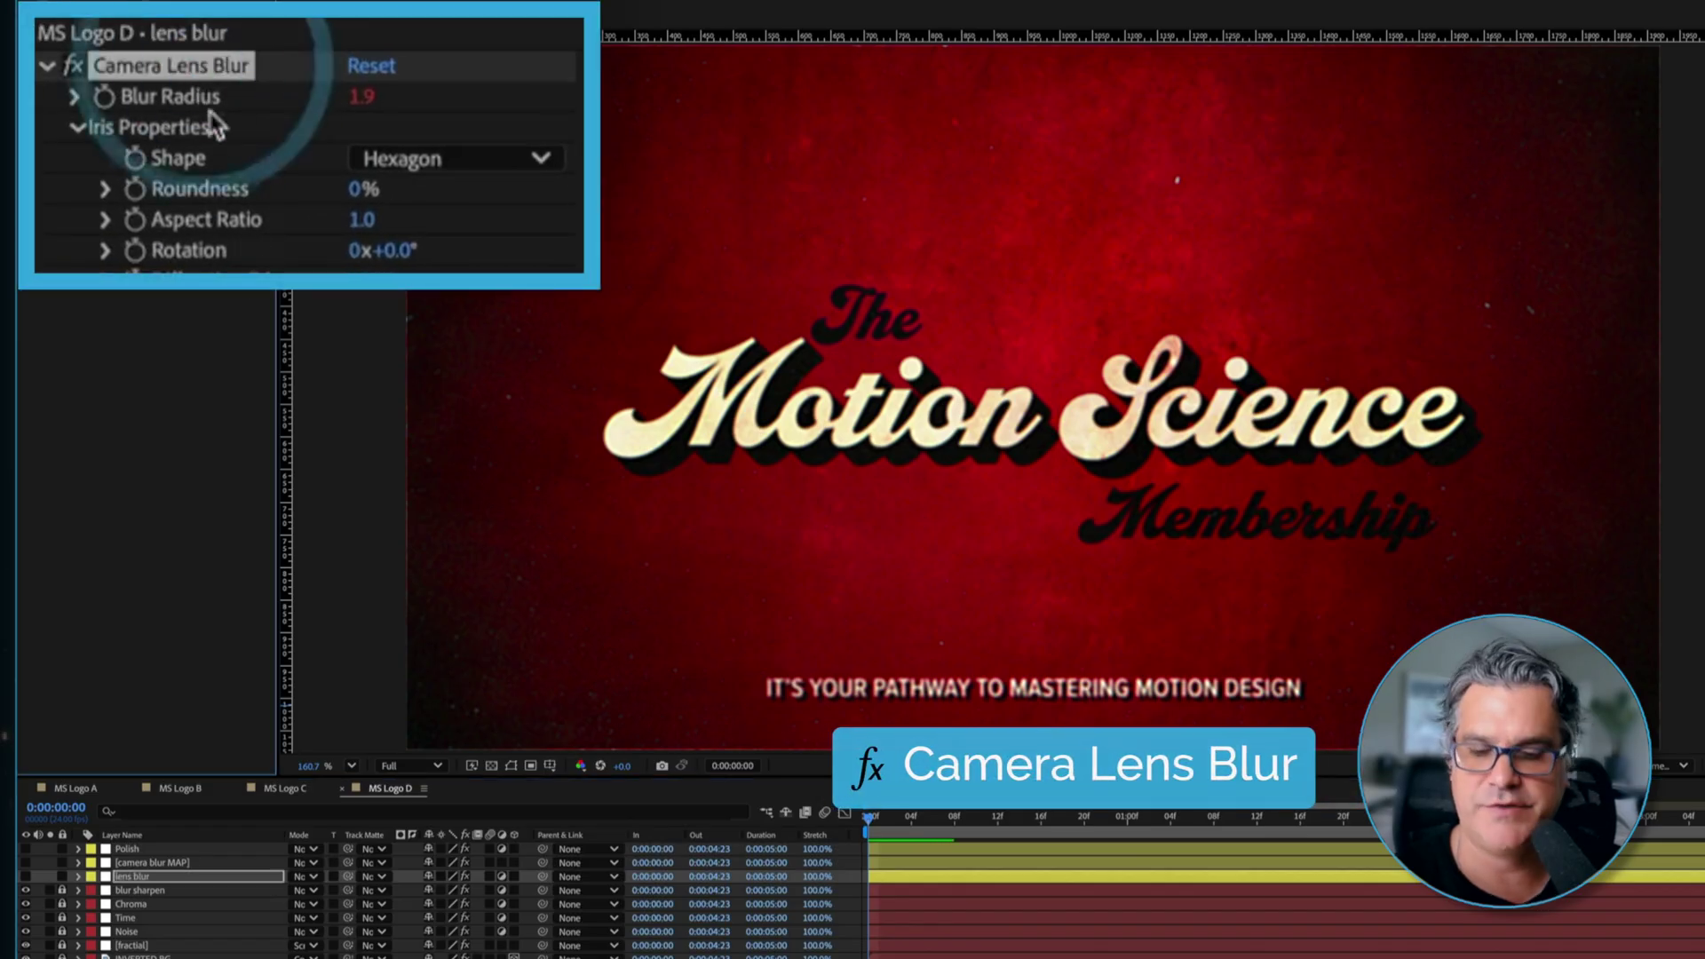
Reveal the wiggle expression on the lens blur layer's Camera Lens Blur radius in MS Logo D.
key("Return")
key("e")
key("e")
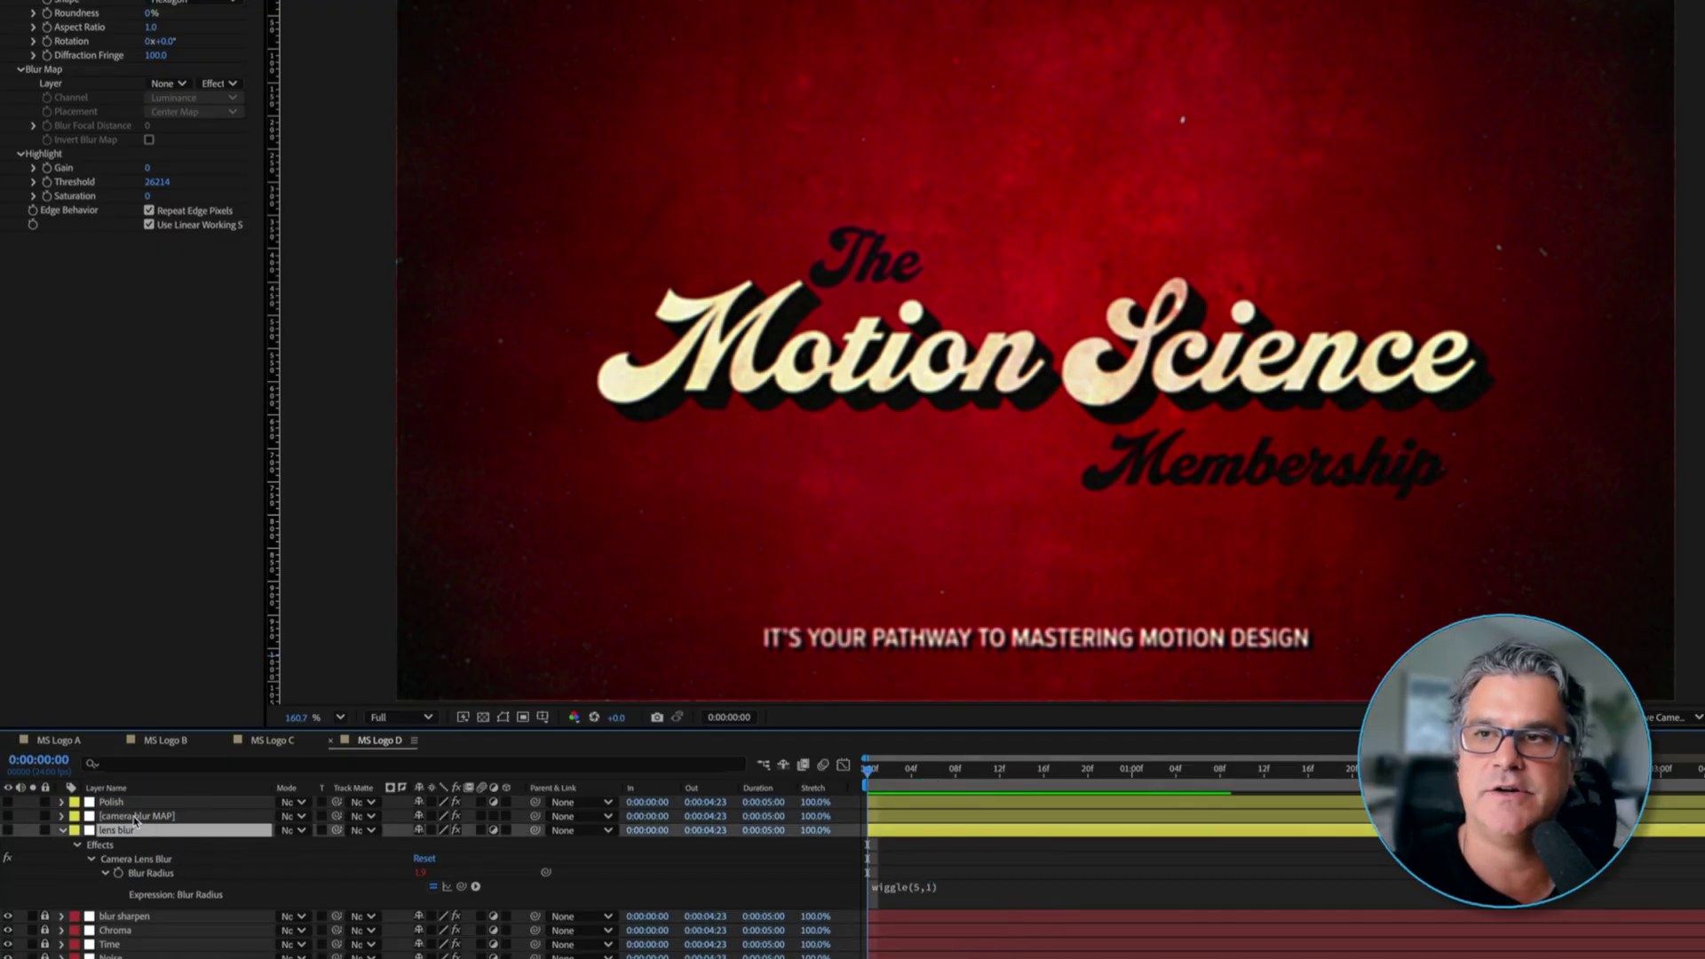
Solo the camera blur MAP layer to examine its Fractal Noise pattern and enable the lens blur layer.
left_click(136, 818)
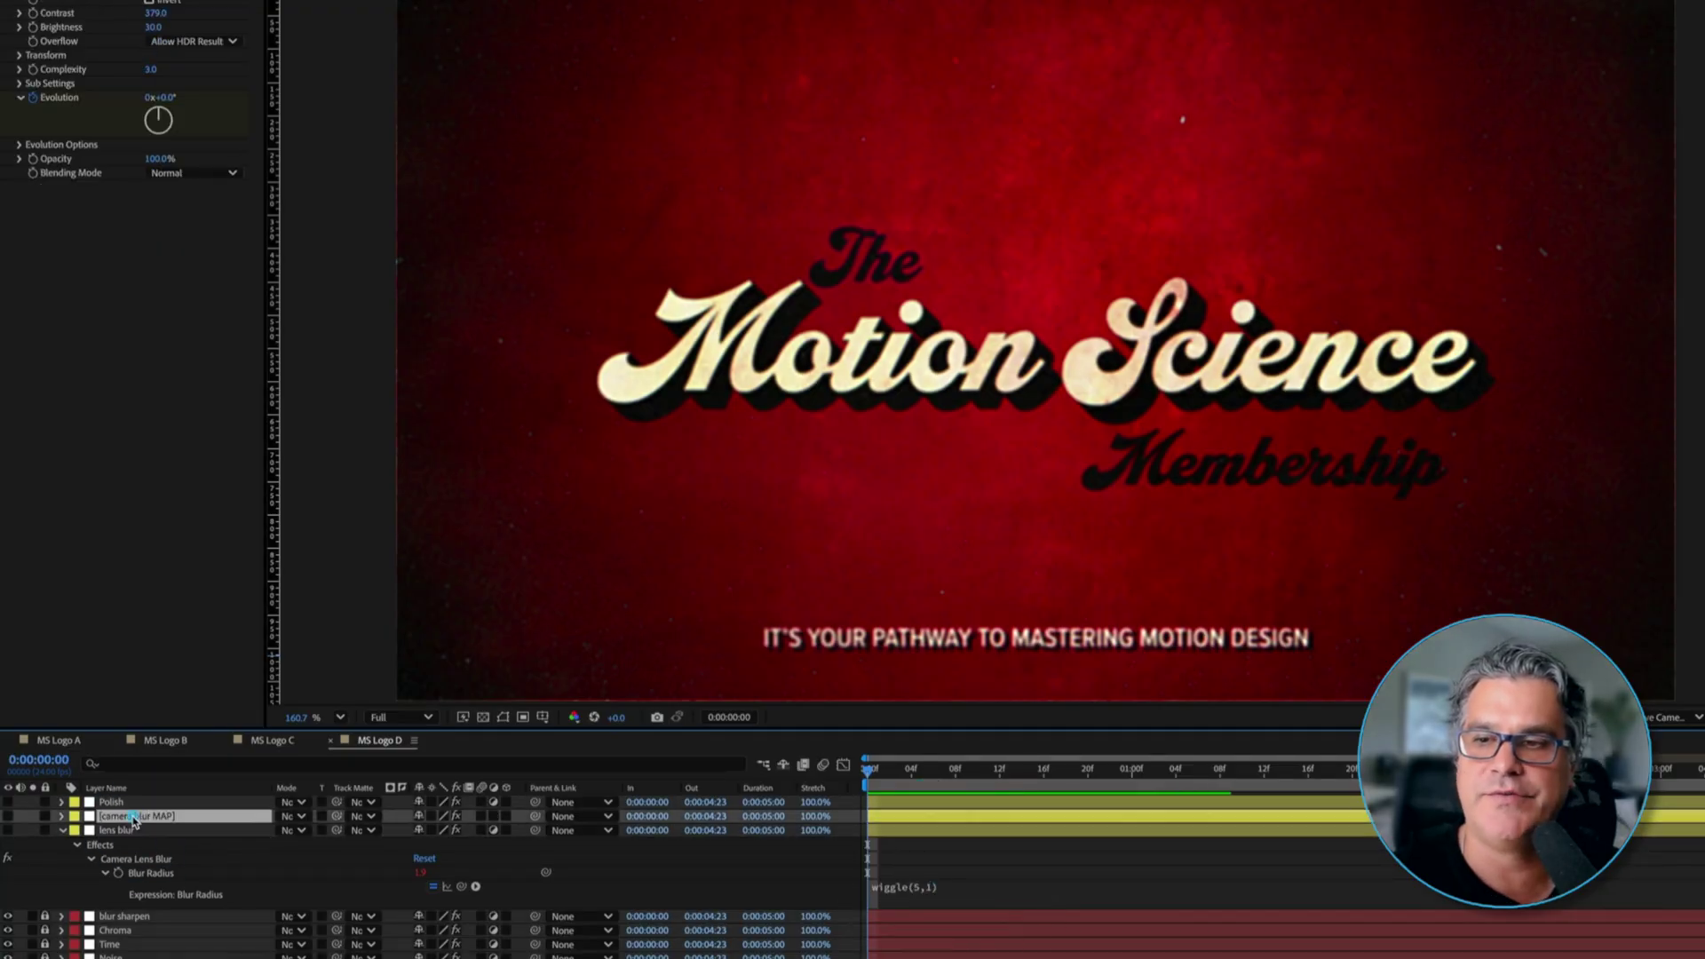
left_click(33, 816)
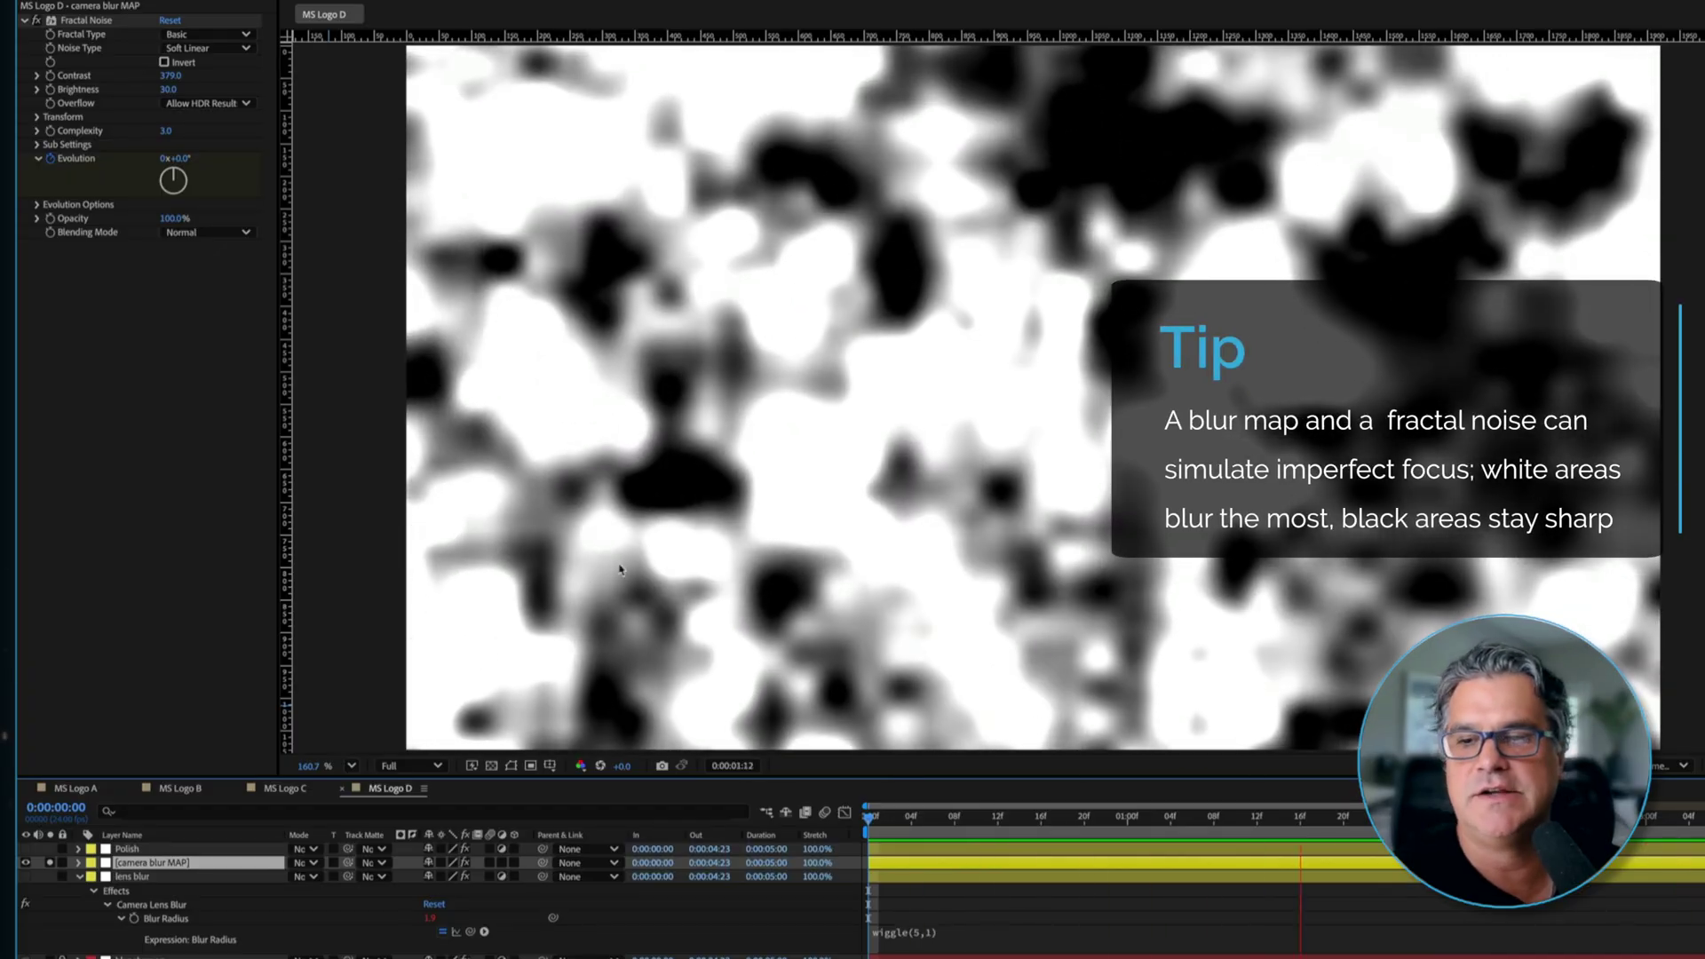
left_click(26, 877)
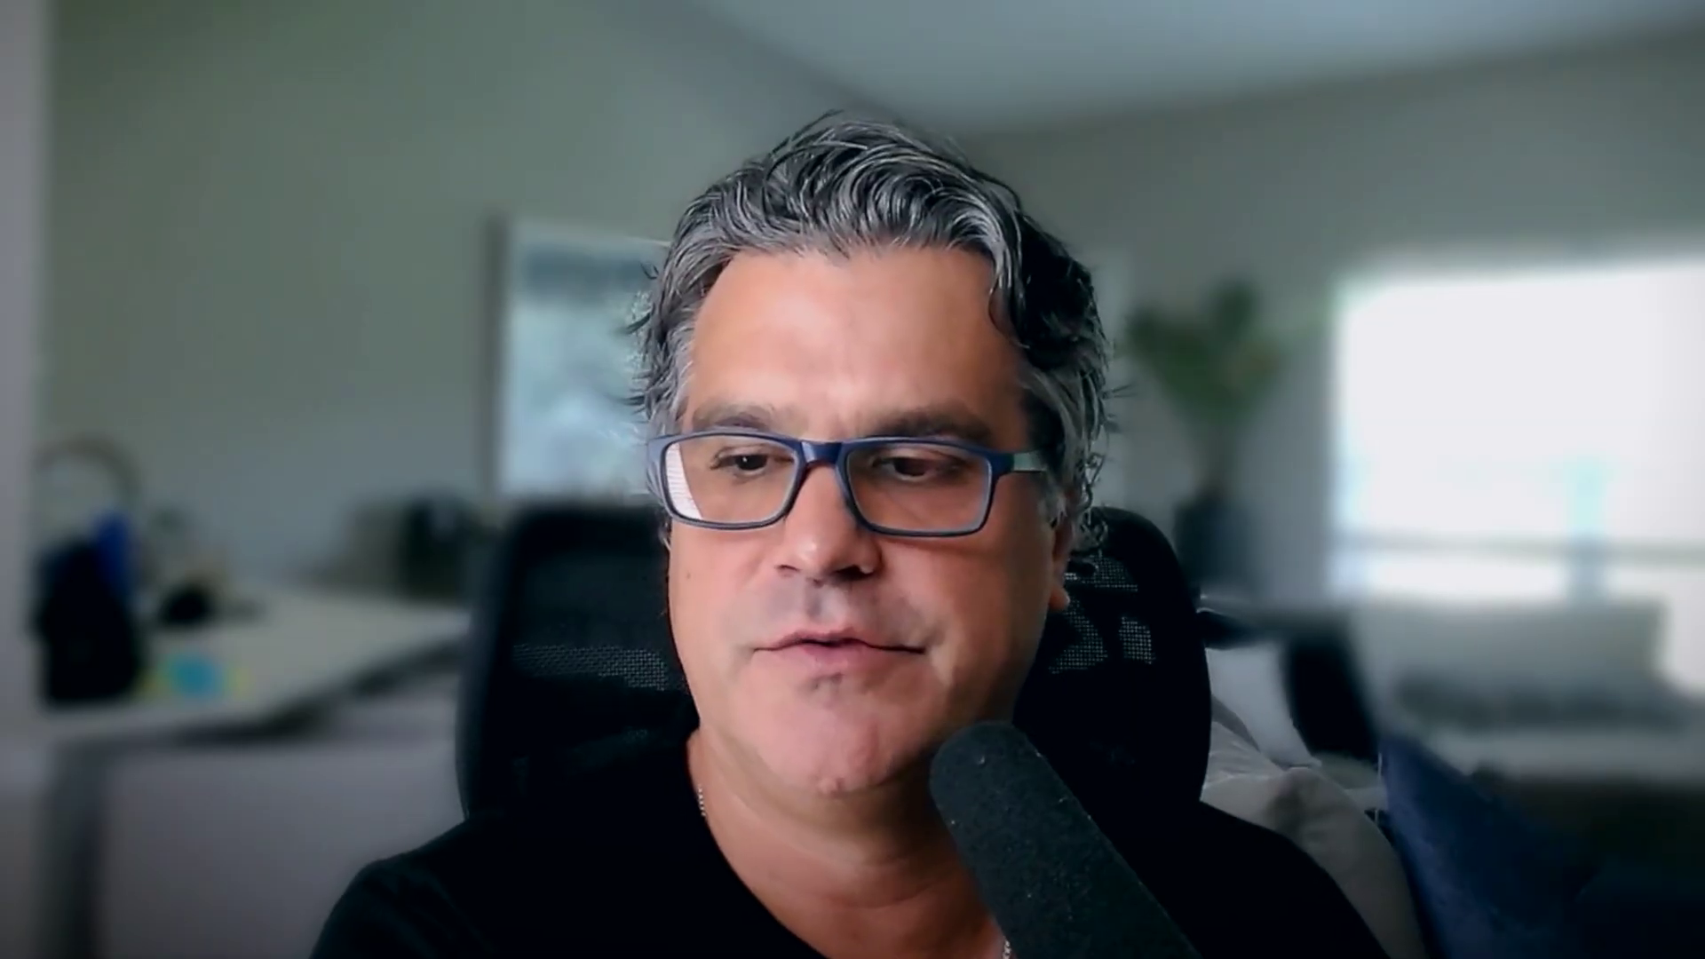
Select the Polish layer and expand the Basic Correction settings of its Lumetri Color effect.
left_click(129, 851)
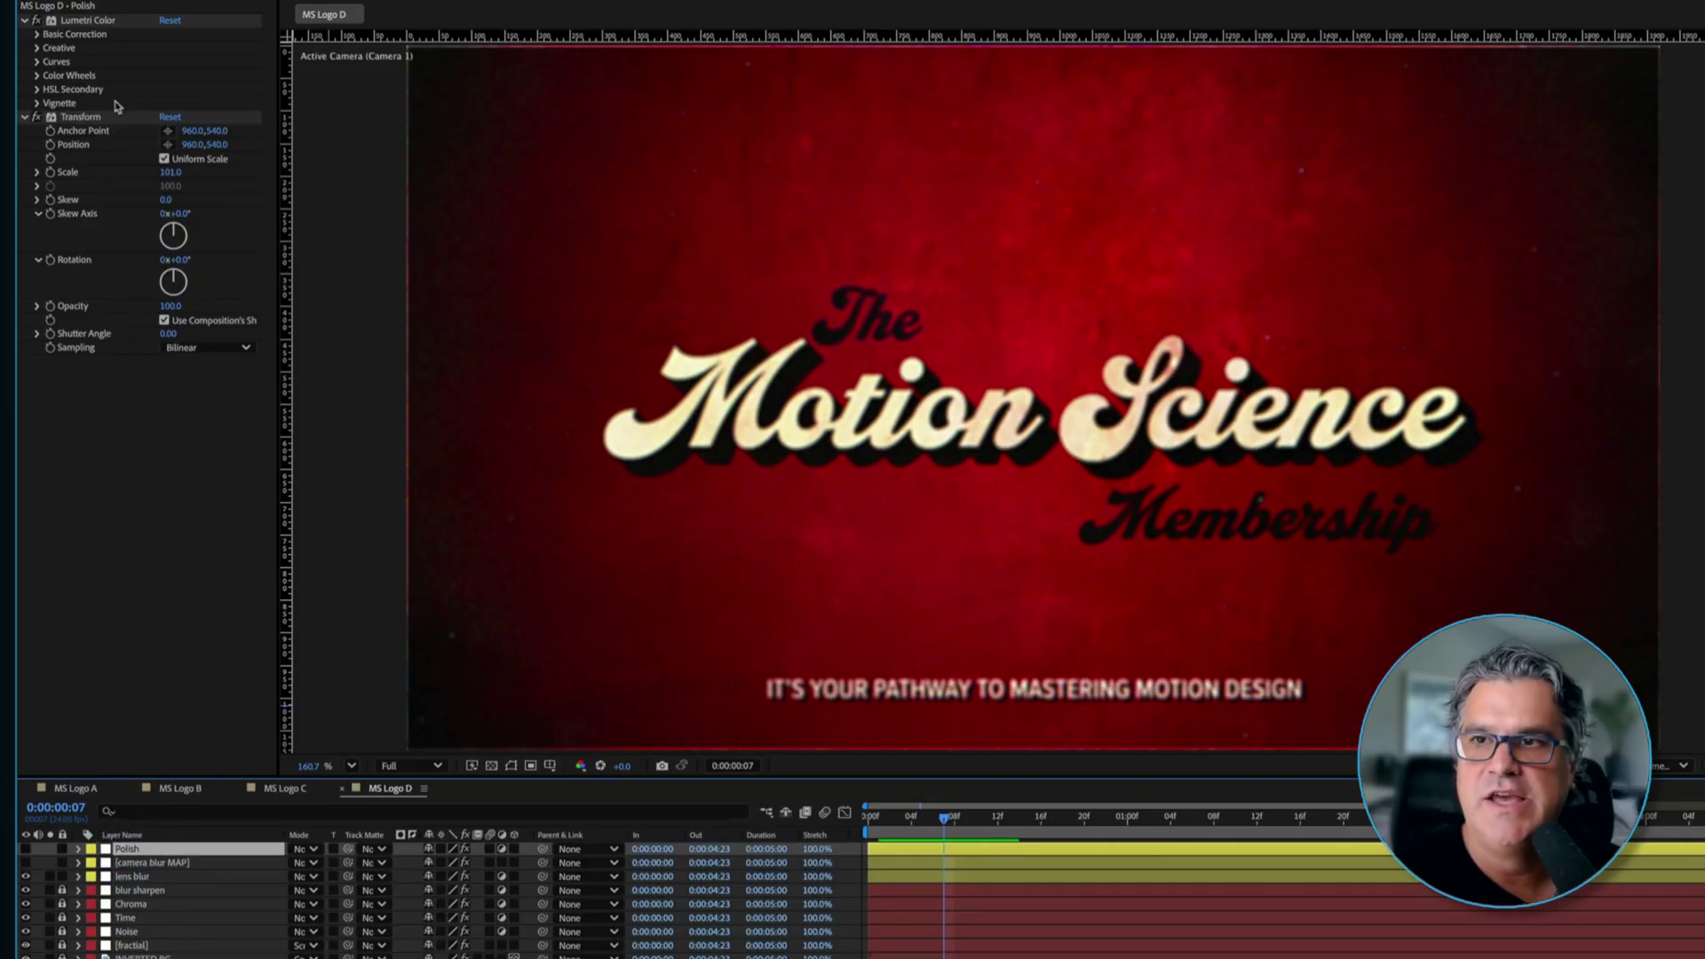
left_click(98, 20)
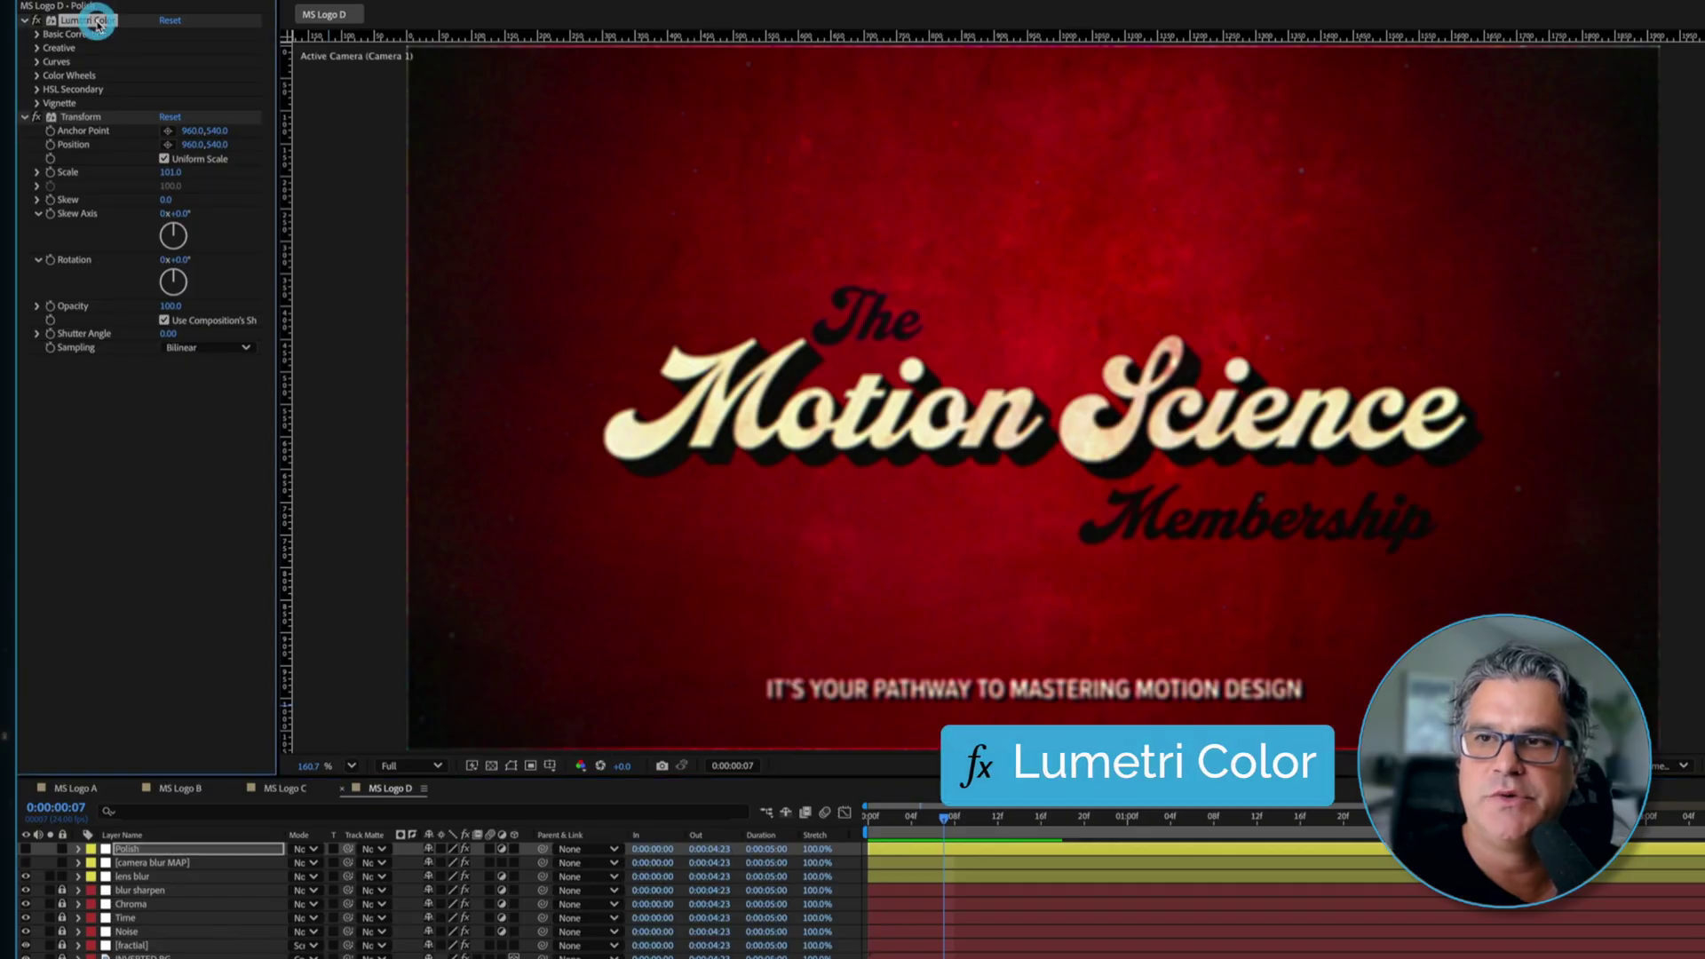
left_click(37, 35)
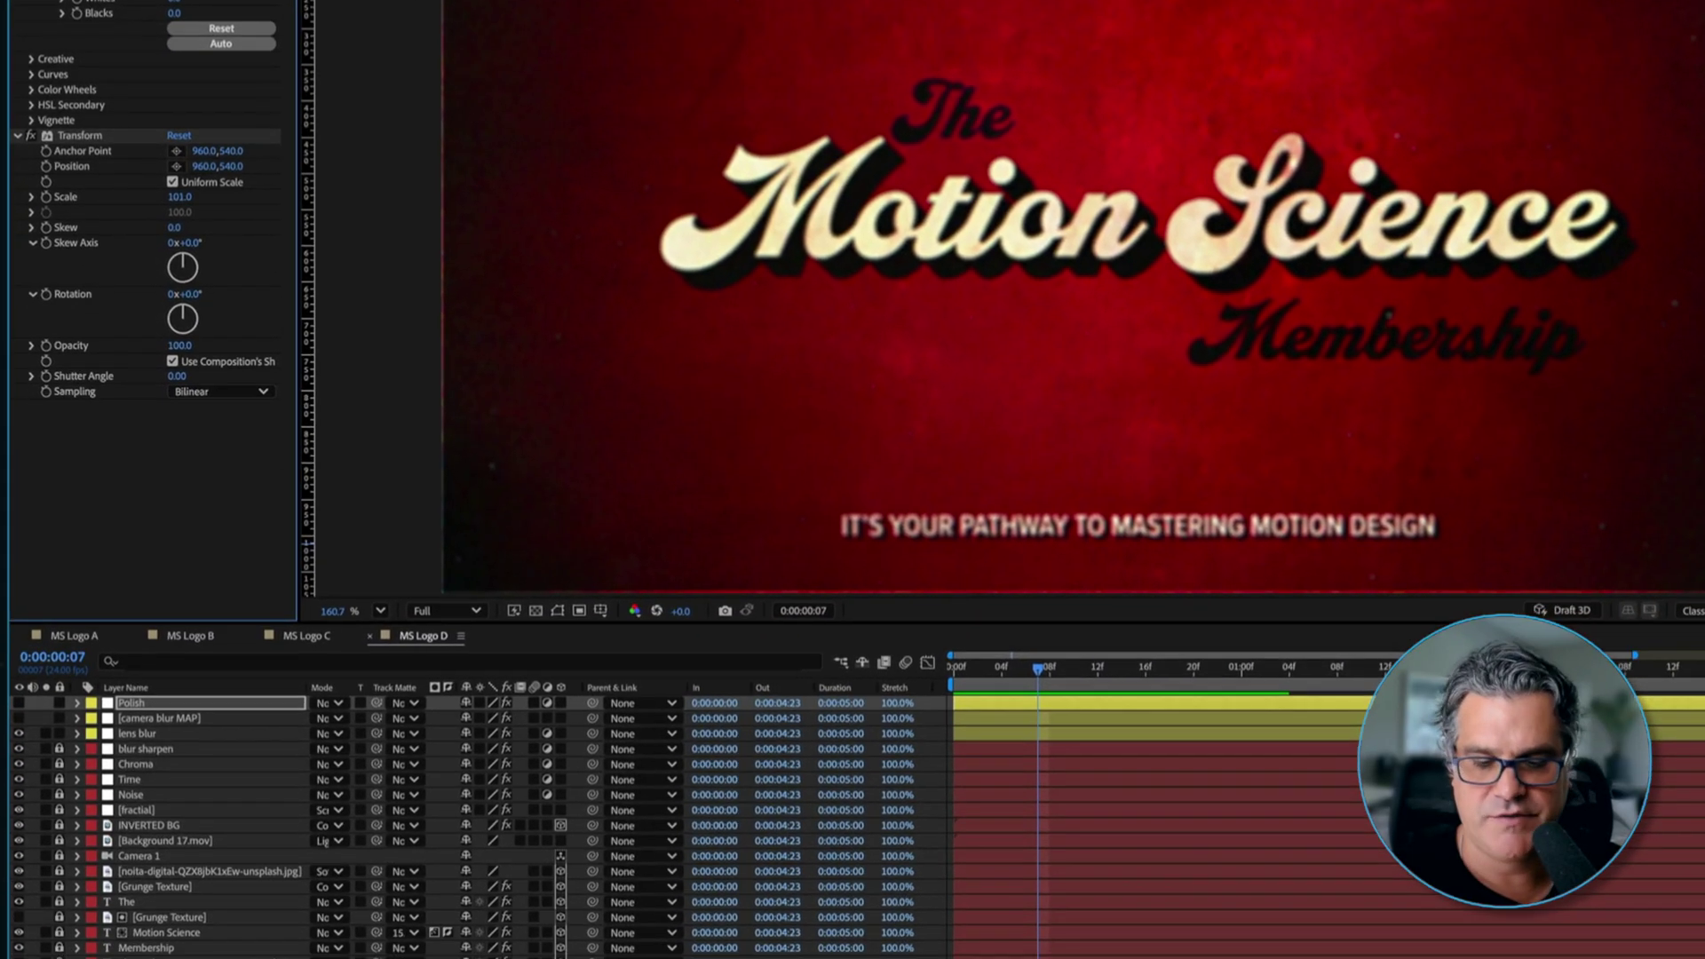
Reveal all edited properties of the Polish layer and examine the wiggle expression on Lumetri Color's Exposure.
key("u")
key("u")
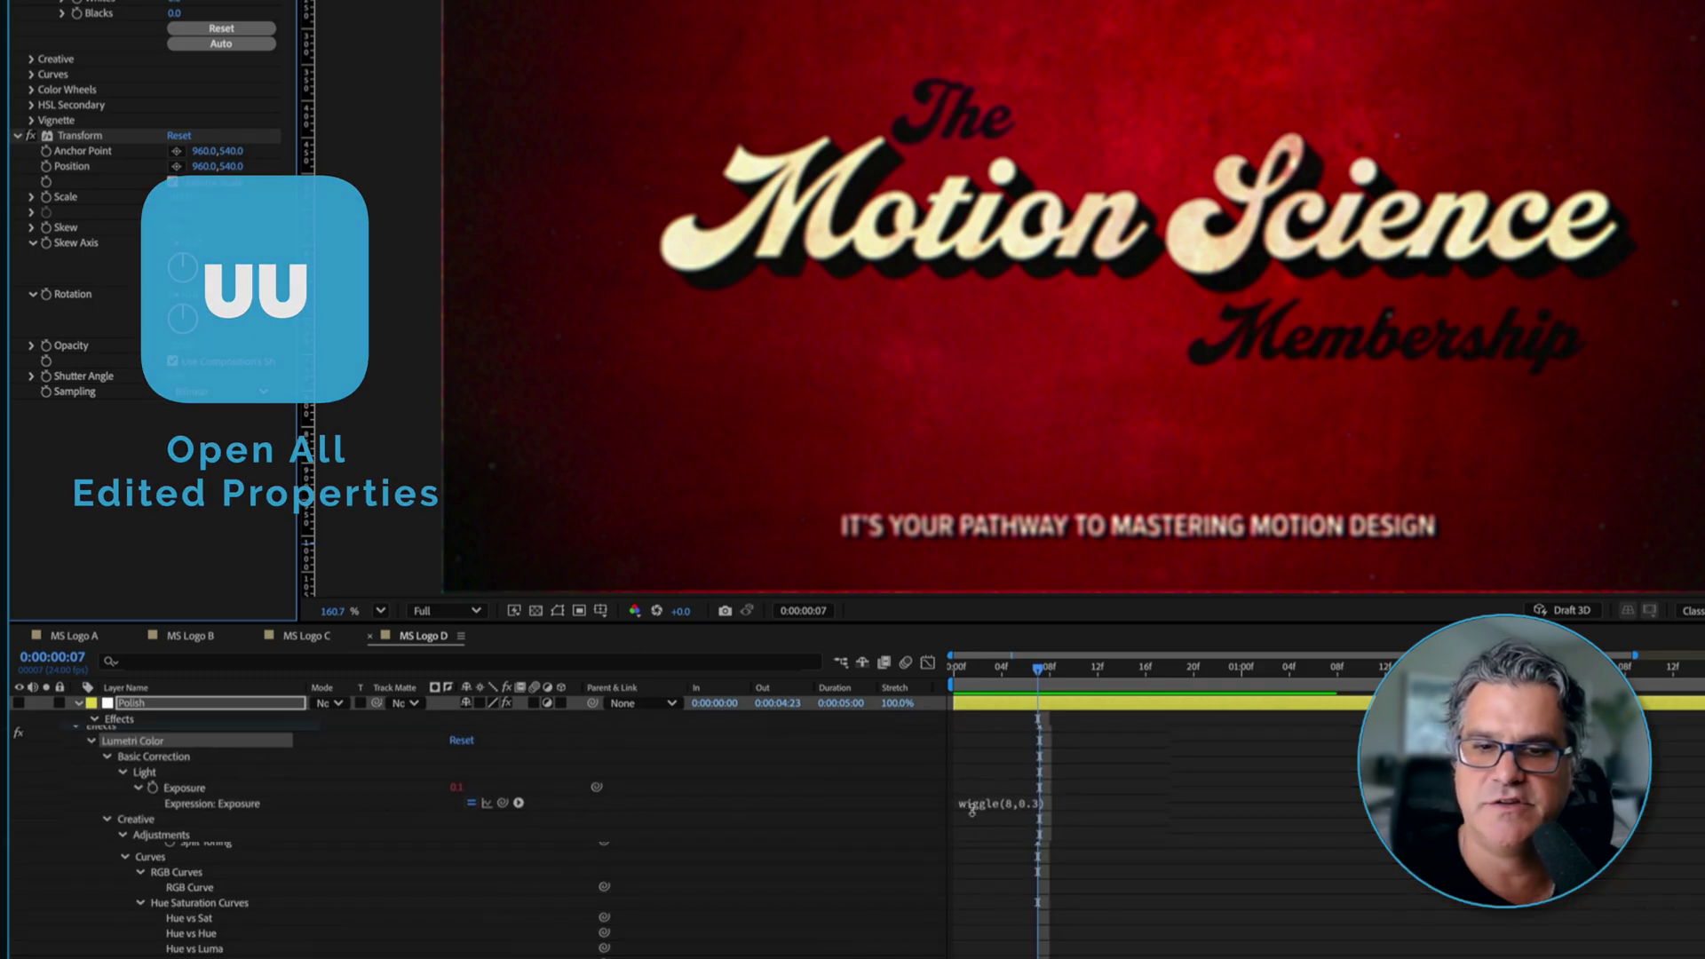
left_click(958, 795)
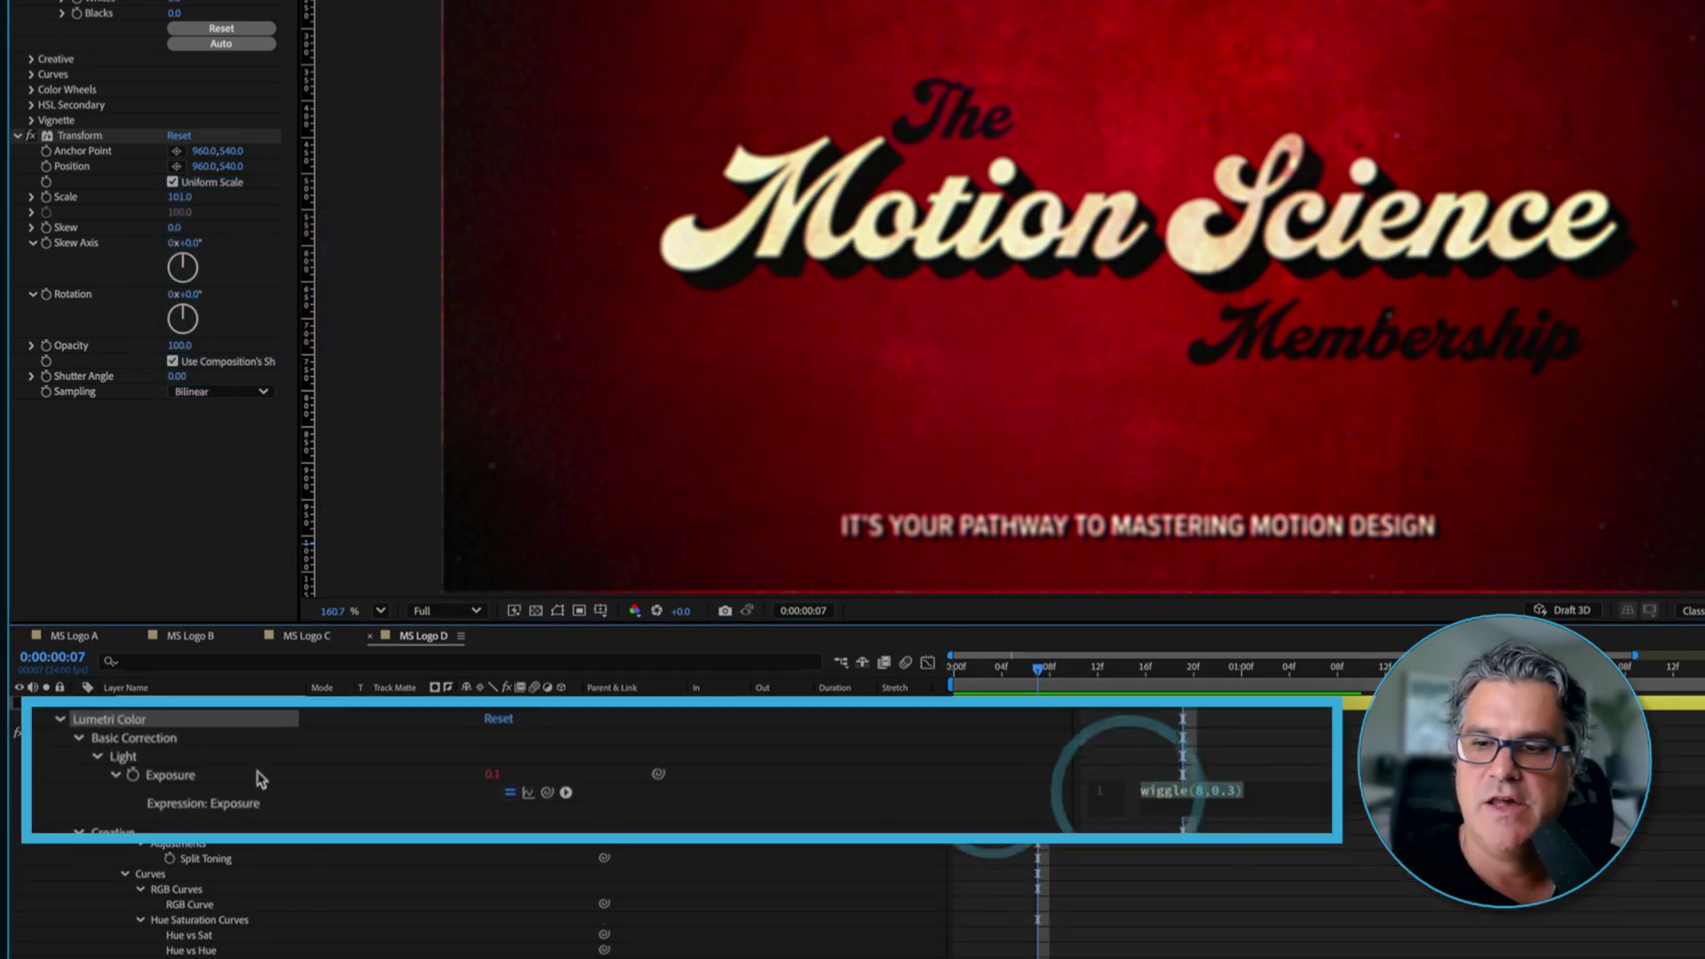
left_click(39, 796)
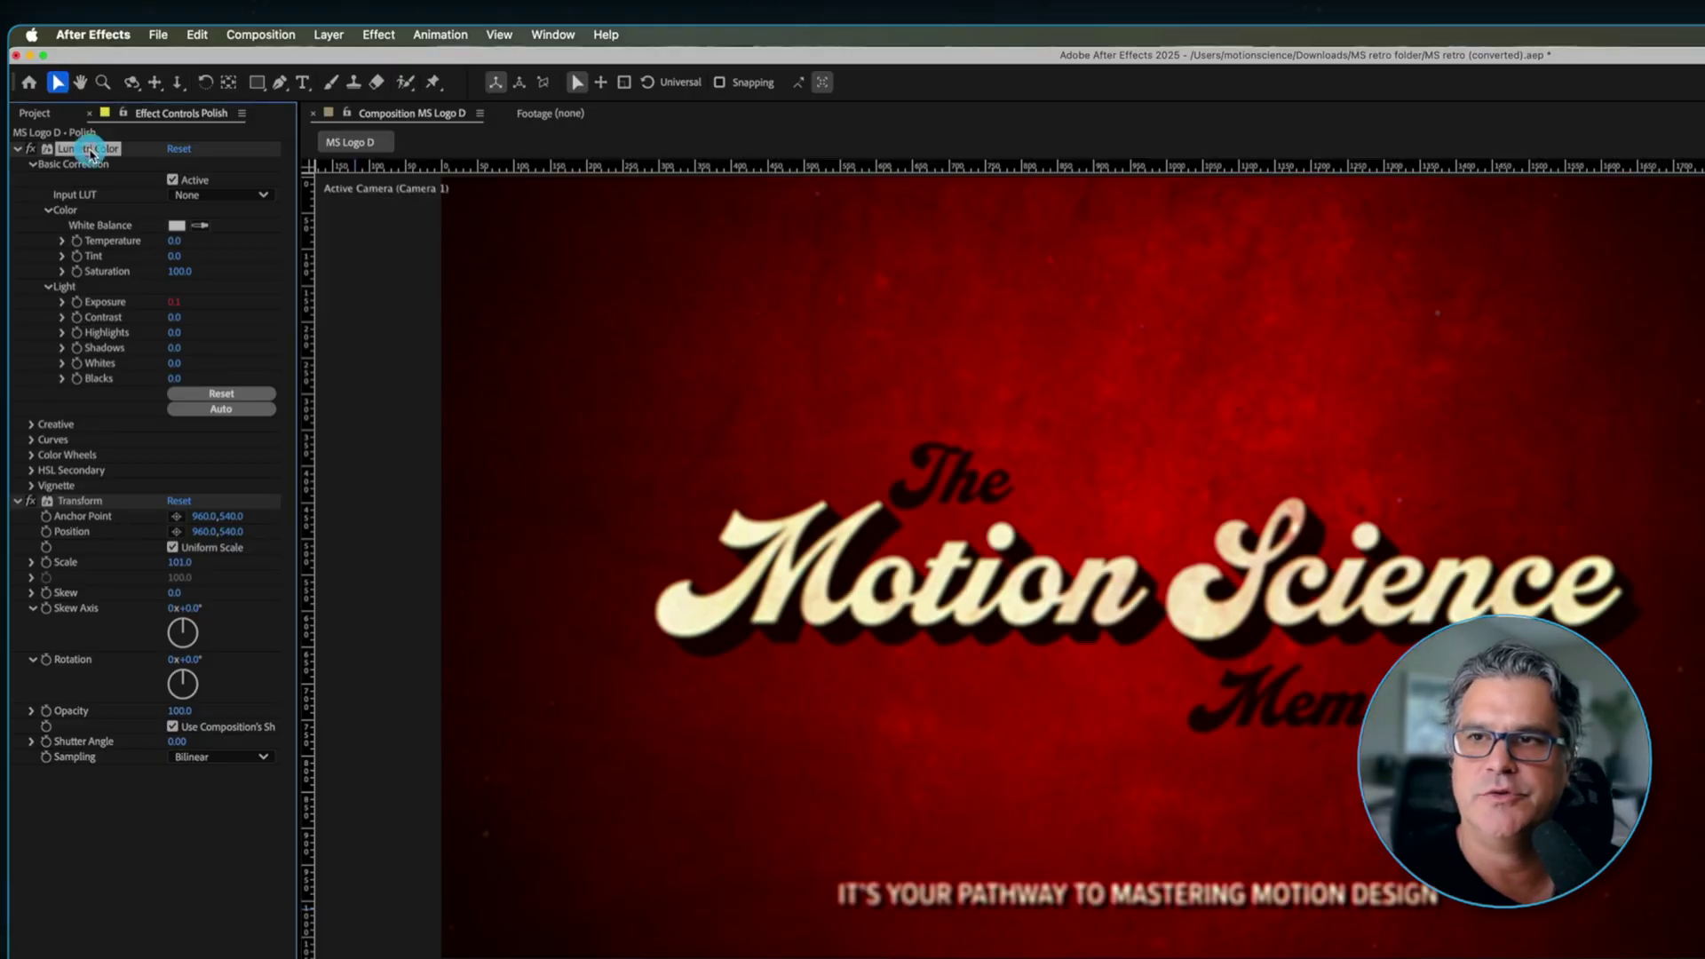
Compare the frame edges with the Polish layer's Transform effect off and on.
left_click(78, 502)
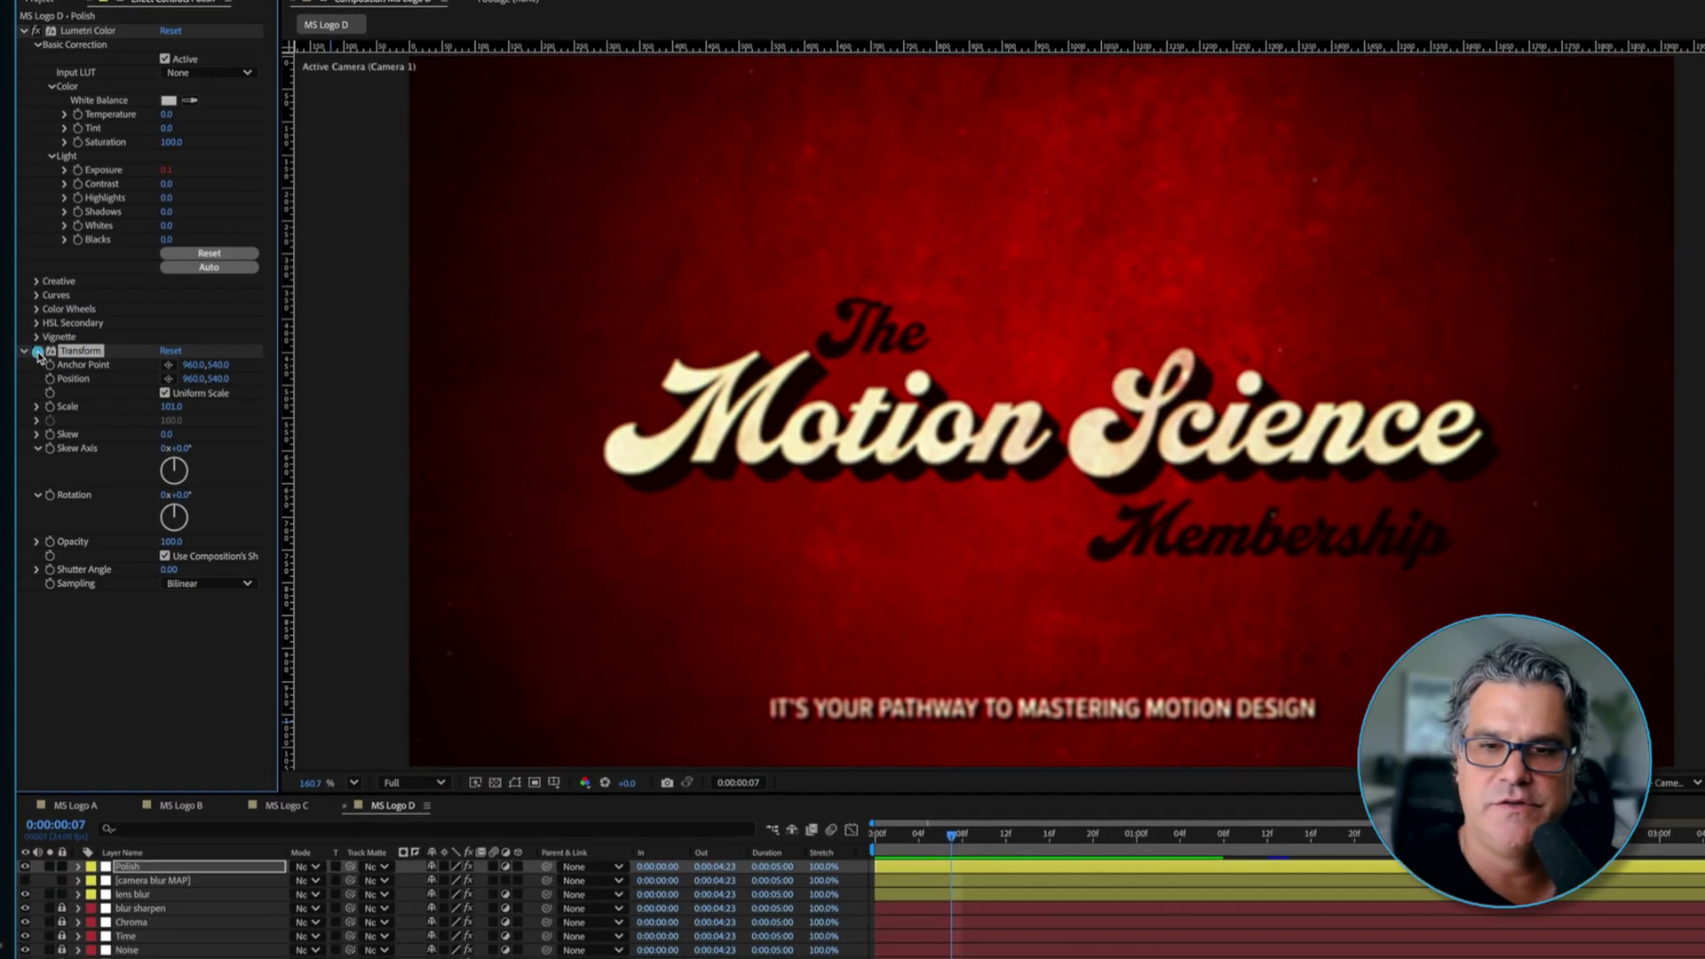
left_click(34, 504)
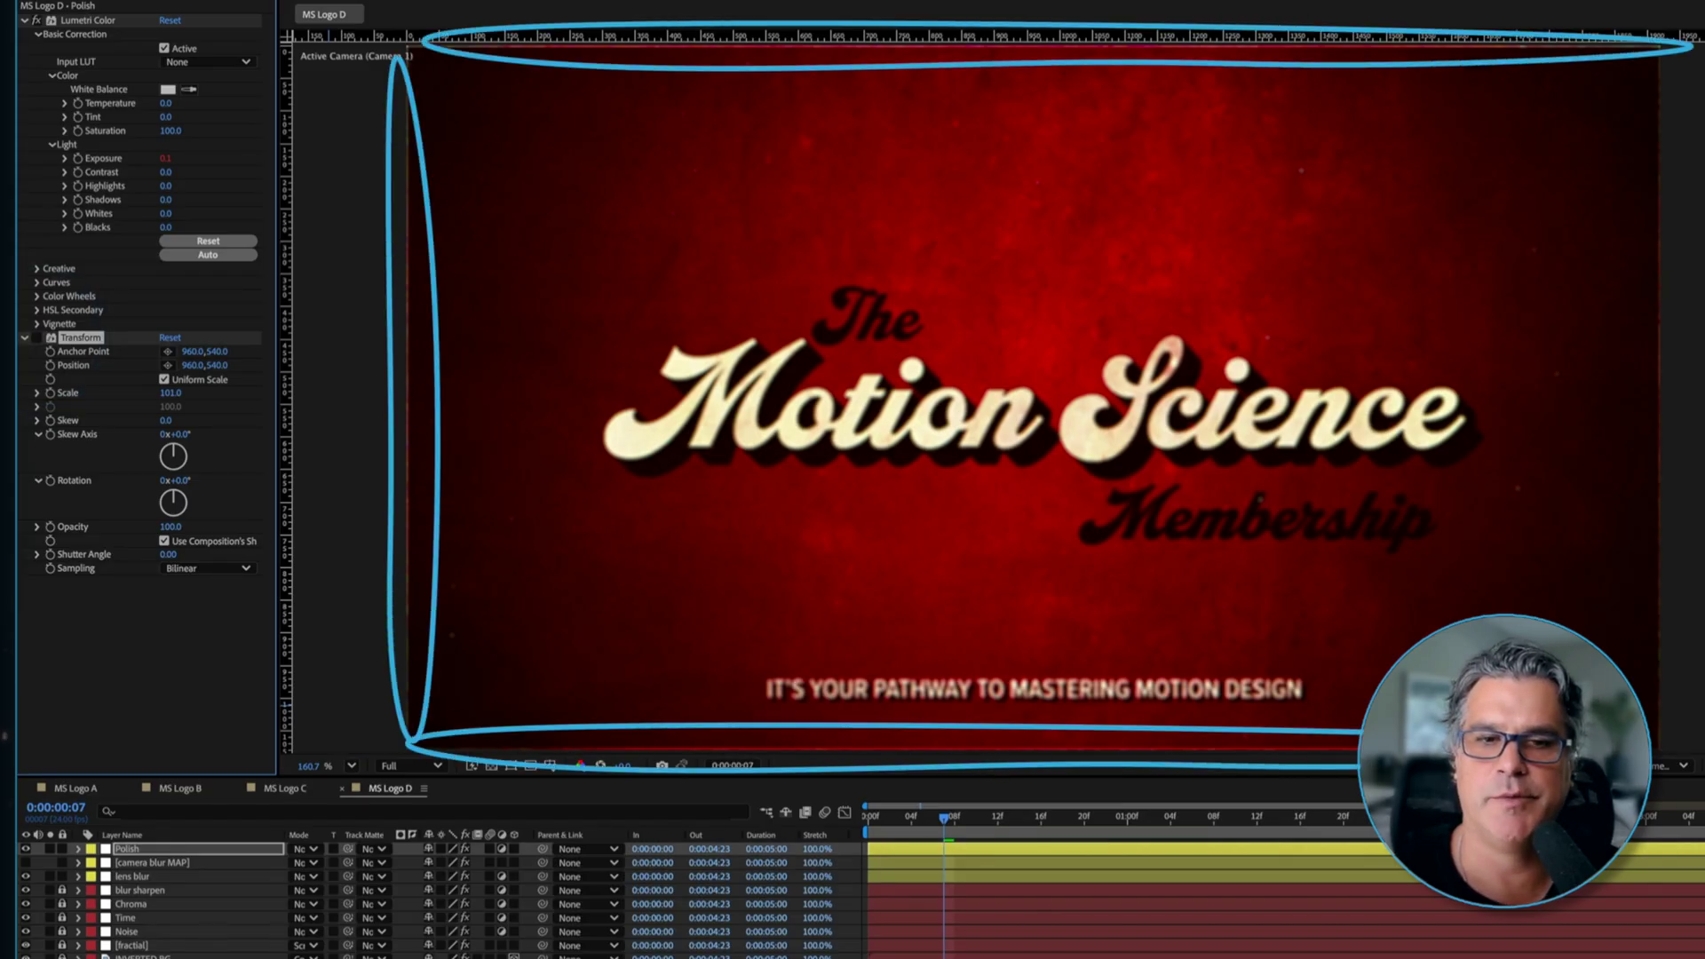
left_click(36, 339)
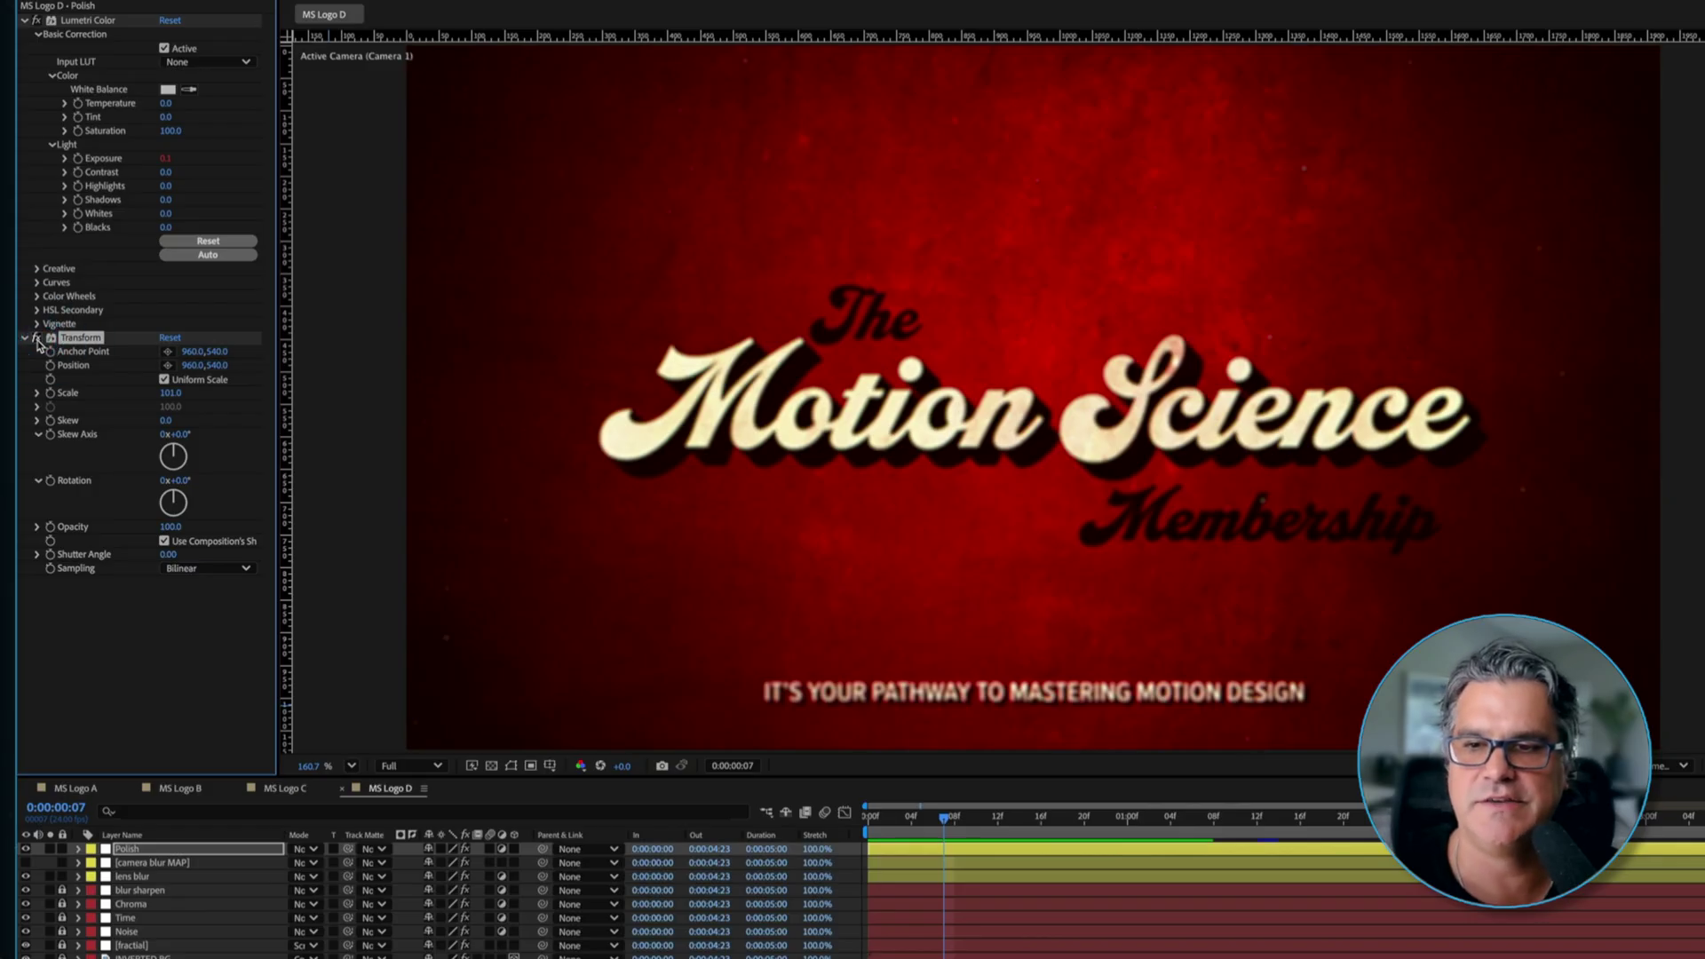